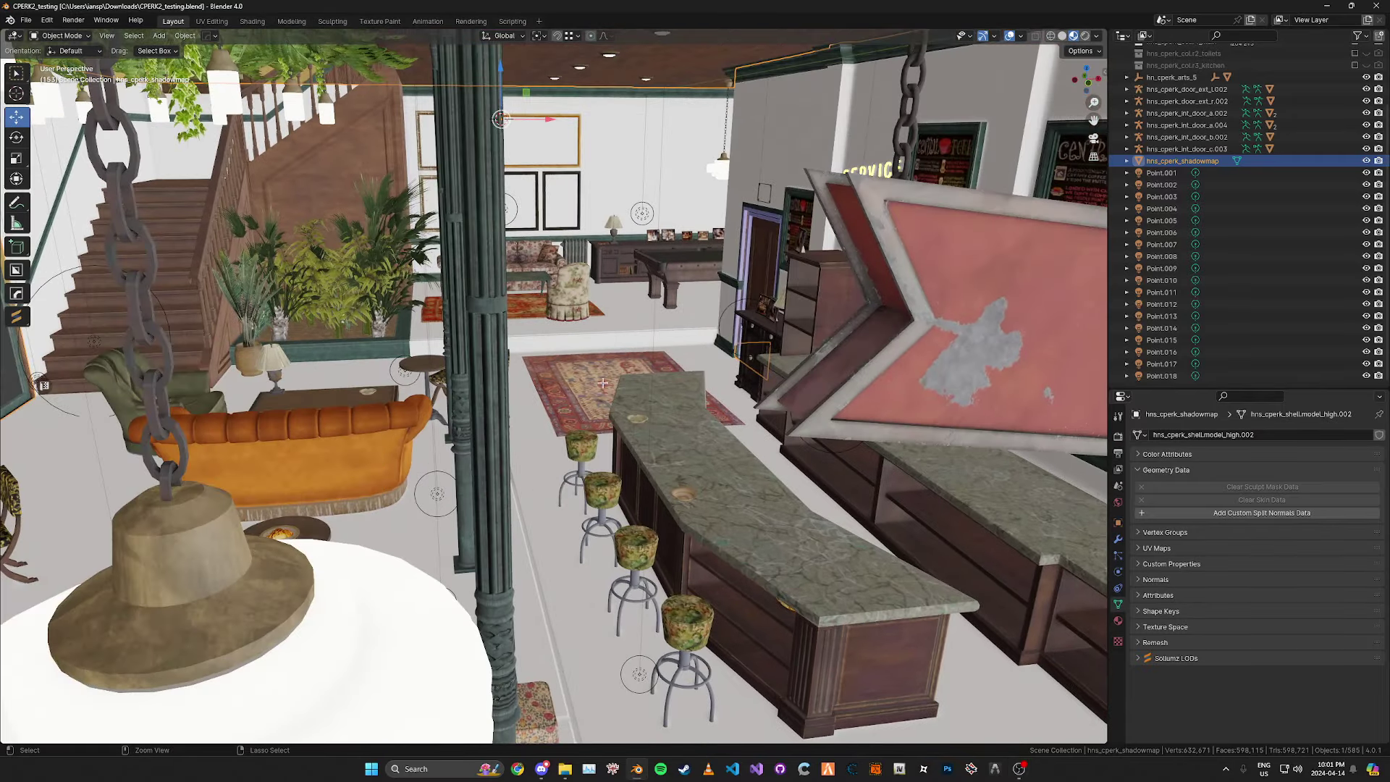
Step: Save the café scene file and bring the counter and seating area into view
key("ctrl+s")
scroll(583, 359, "up", 2)
key("ctrl+s")
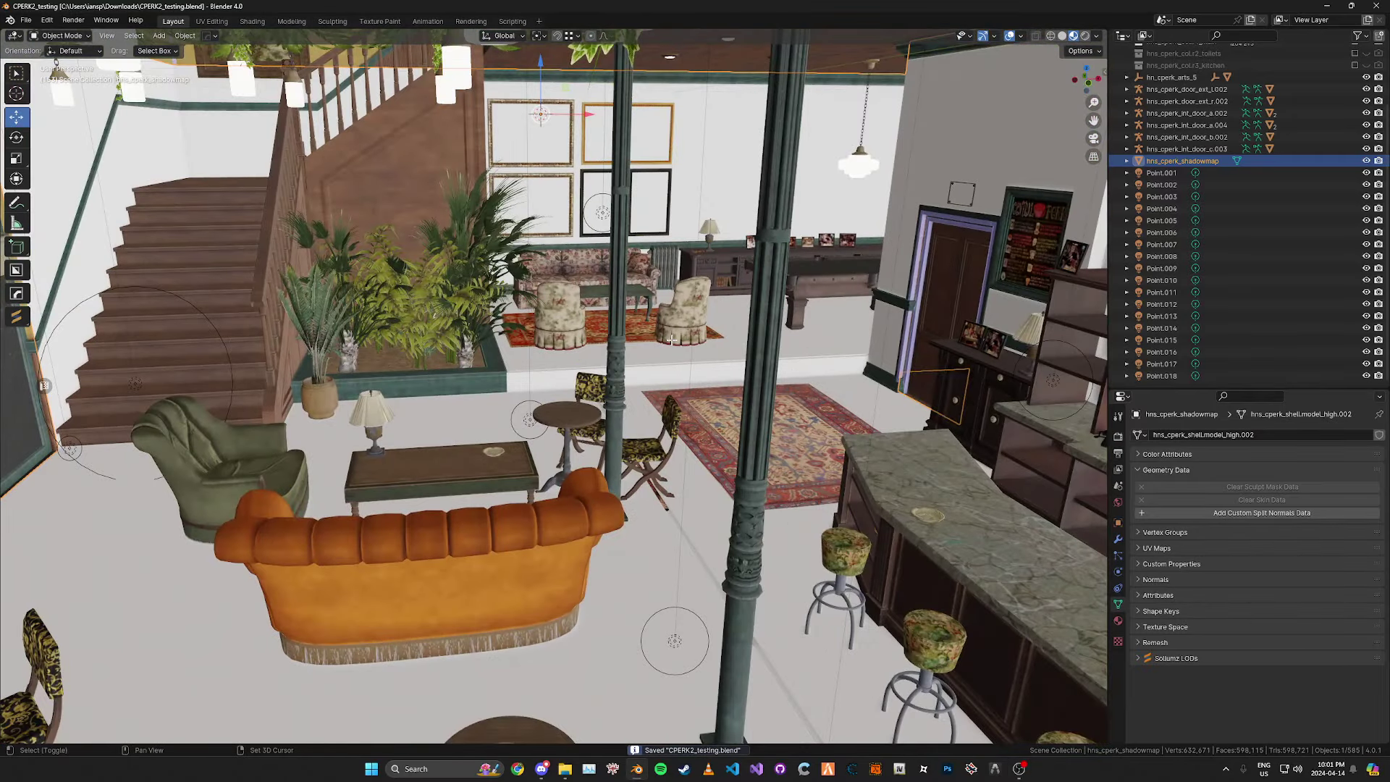
middle_click_drag(672, 339, 606, 341, "shift")
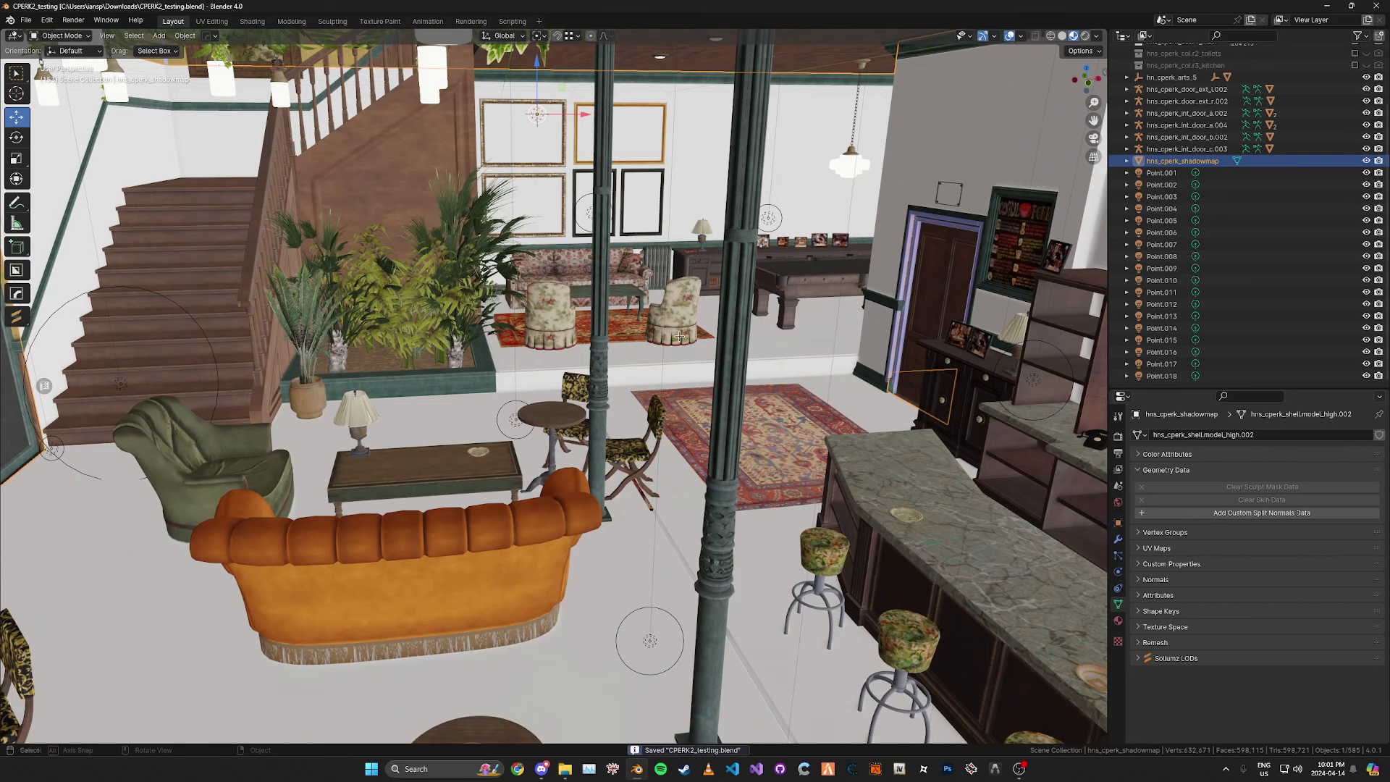
middle_click_drag(637, 335, 692, 328)
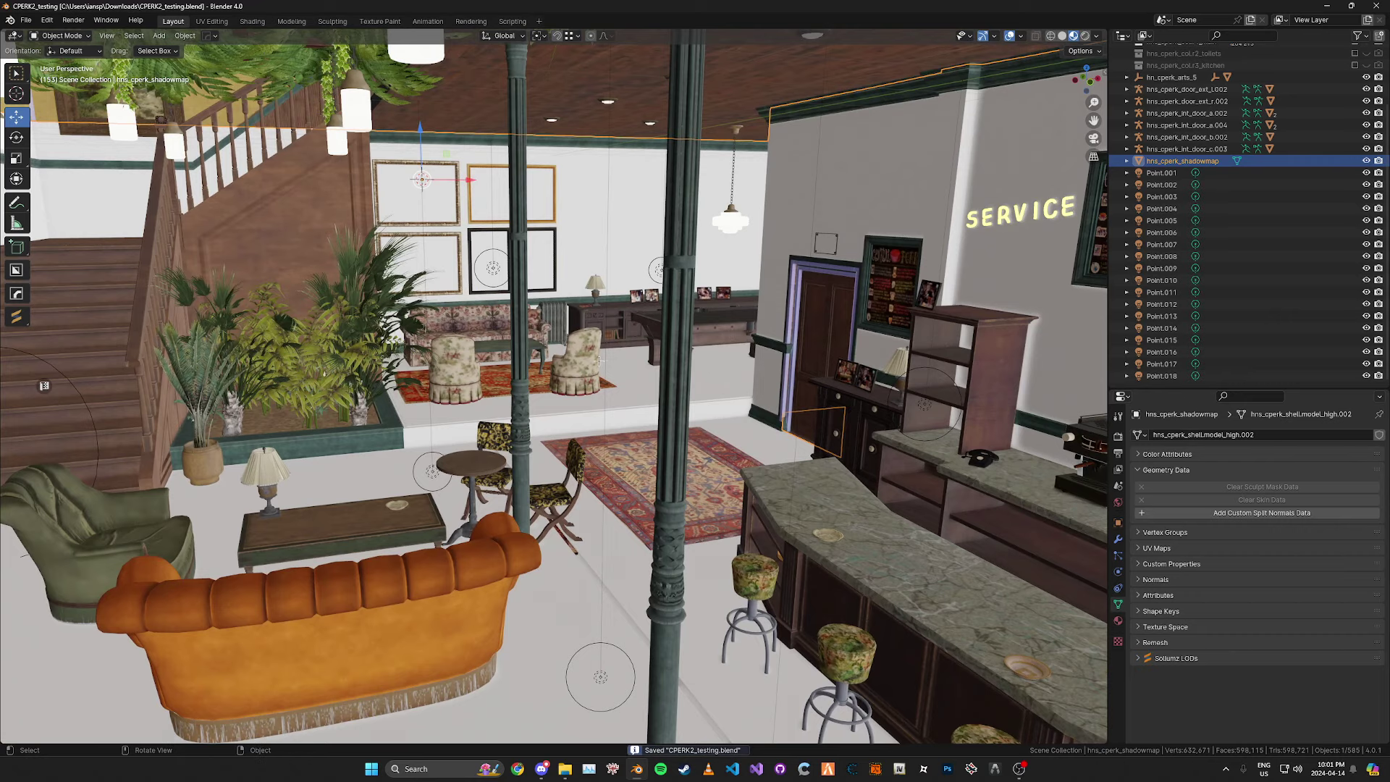
middle_click_drag(600, 360, 614, 315, "shift")
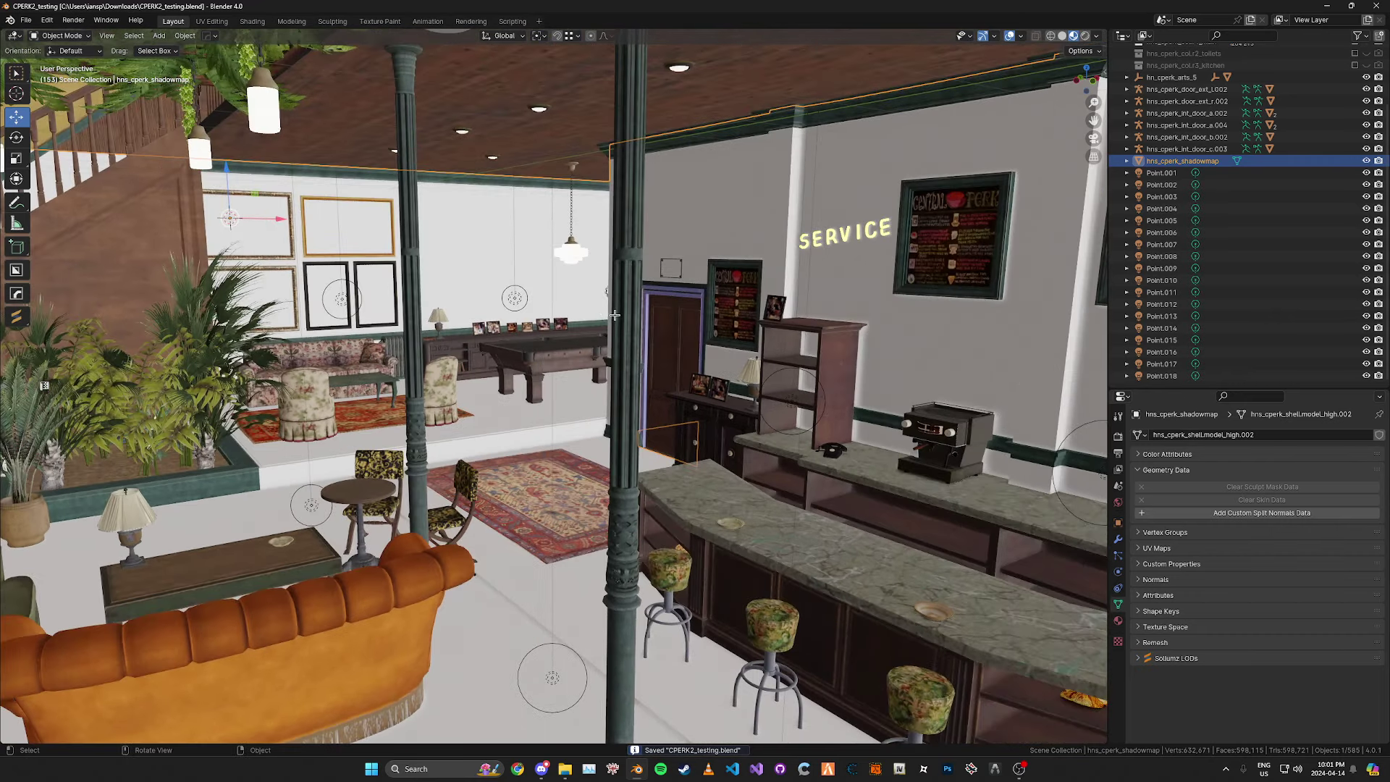
Step: Inspect the hns_cperk_shadowmap mesh on its own in local view and return to the full scene
scroll(678, 300, "down", 2)
key("KP_Divide")
middle_click_drag(763, 304, 539, 365)
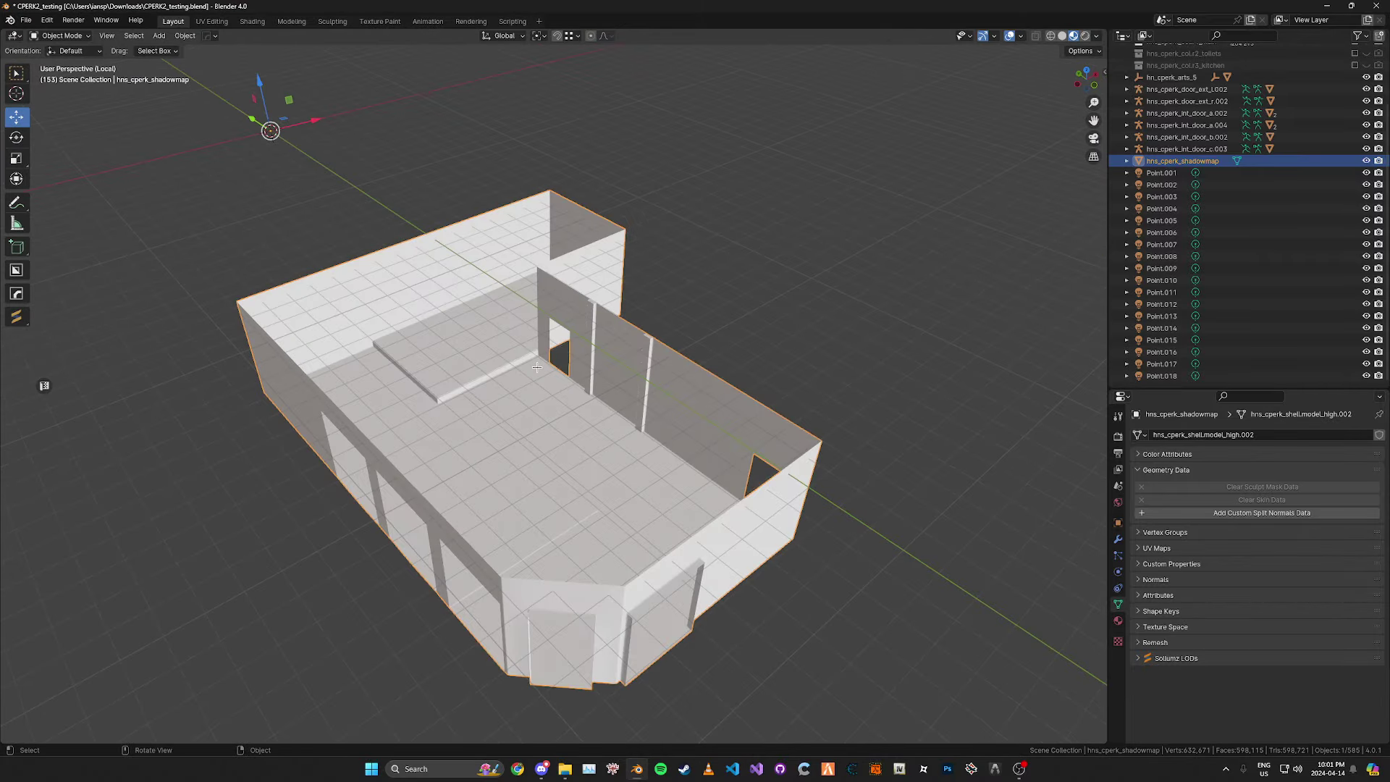
key("KP_Divide")
Step: Shrink the whole hns_cperk_shadowmap mesh slightly along its normals with Shrink/Fatten
middle_click(739, 269, "alt")
mouse_move(740, 335)
middle_mouse_down()
mouse_move(710, 350)
mouse_move(731, 353)
middle_mouse_up()
key("Tab")
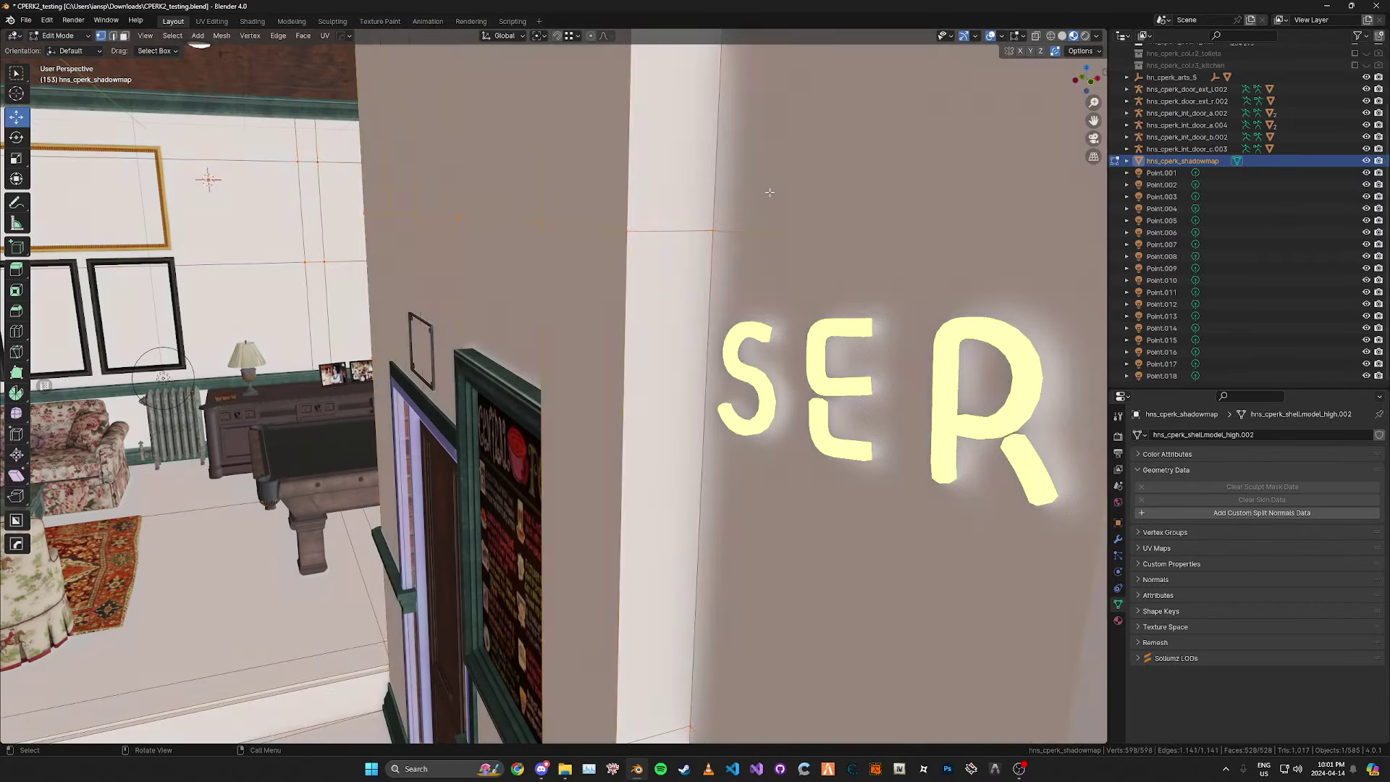
key("alt+s")
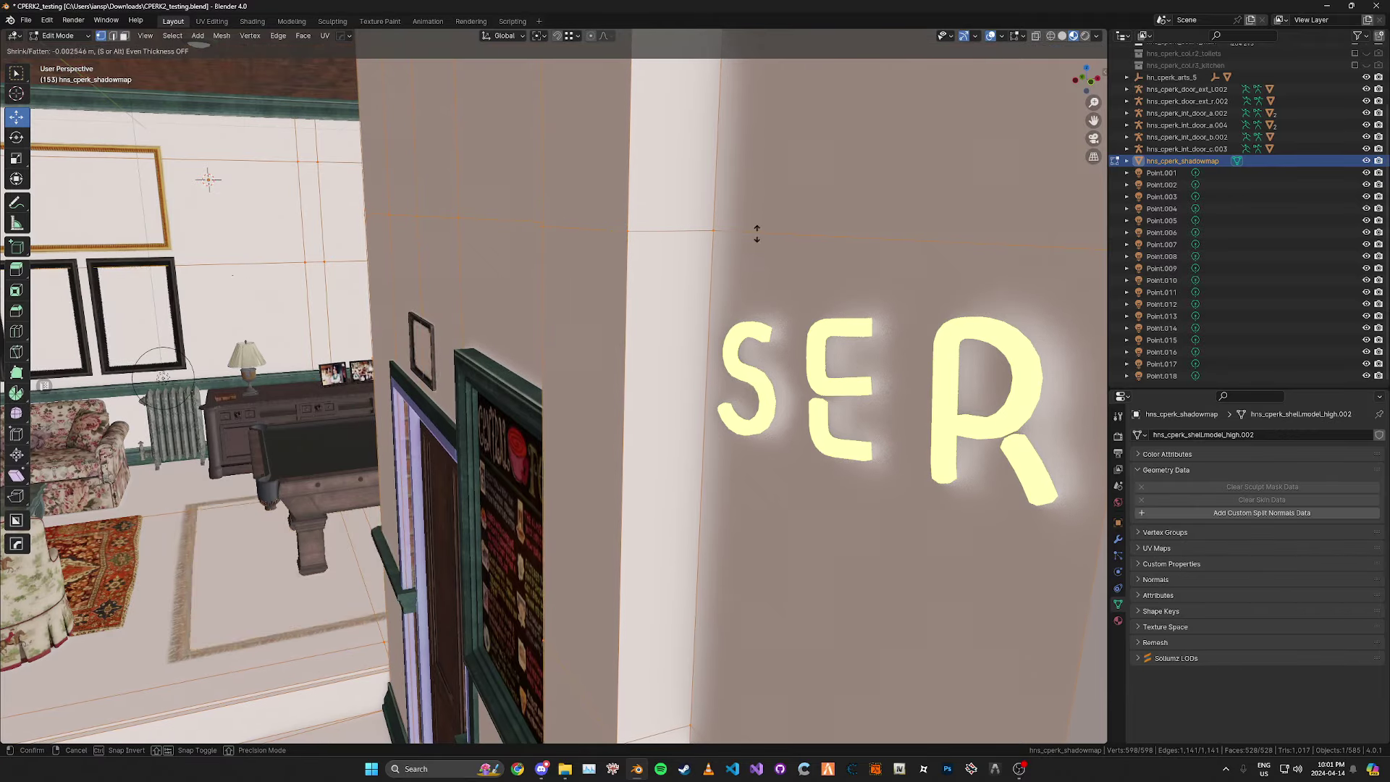
left_click(746, 258)
scroll(738, 250, "down", 3)
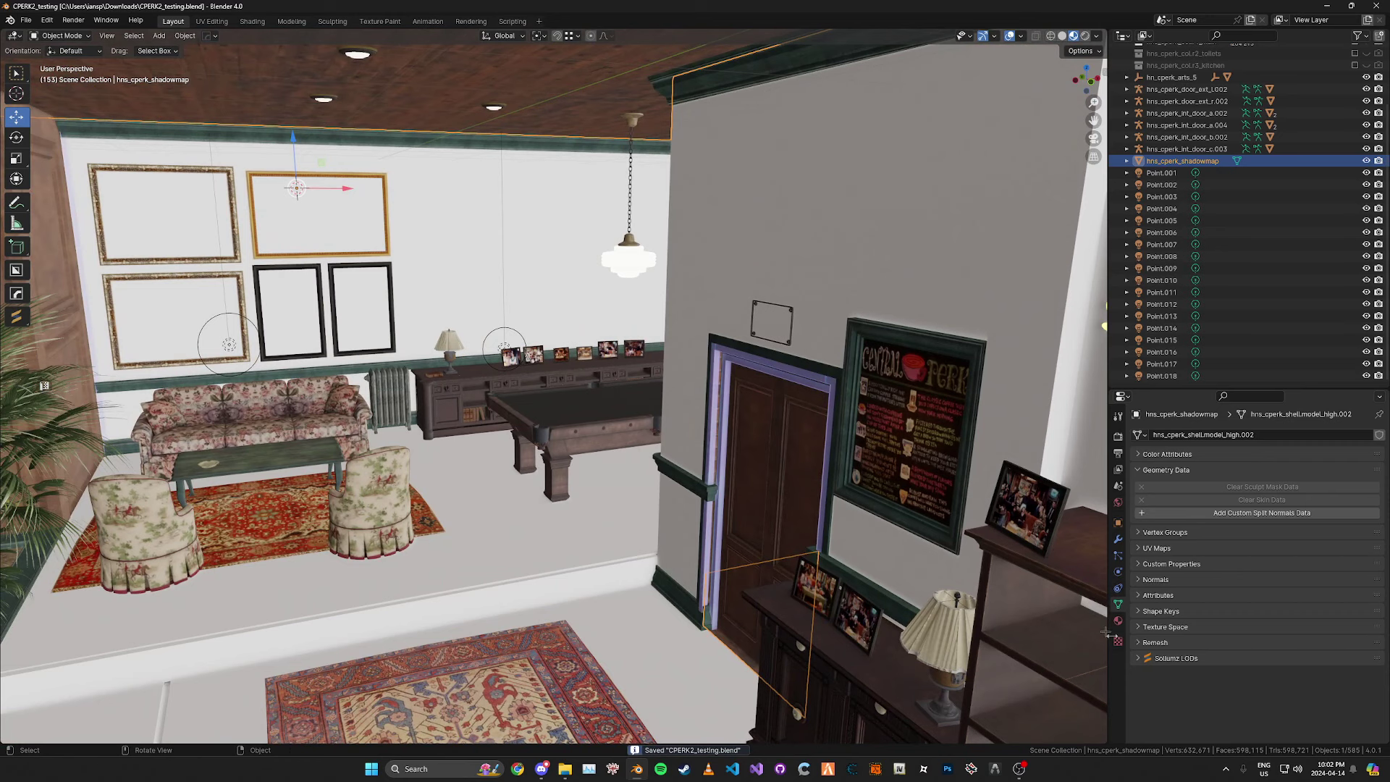
Step: Check the shadowmap mesh's color attributes and its assigned material
left_click(1118, 620)
left_click(1117, 605)
left_click(1168, 453)
middle_click_drag(821, 457, 936, 449, "shift")
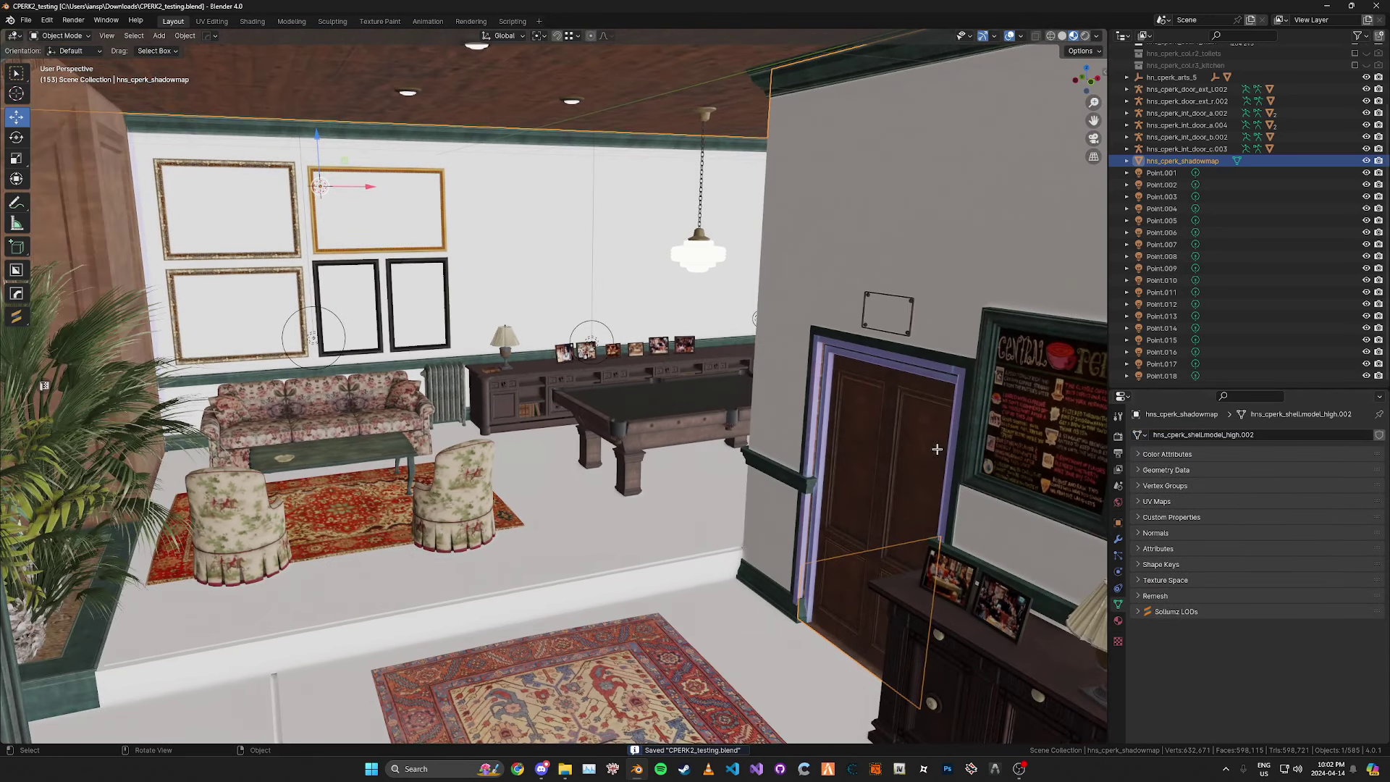
left_click(1116, 620)
middle_click_drag(796, 427, 747, 348)
mouse_move(1238, 471)
left_mouse_down()
mouse_move(1229, 524)
mouse_move(1255, 470)
left_mouse_up()
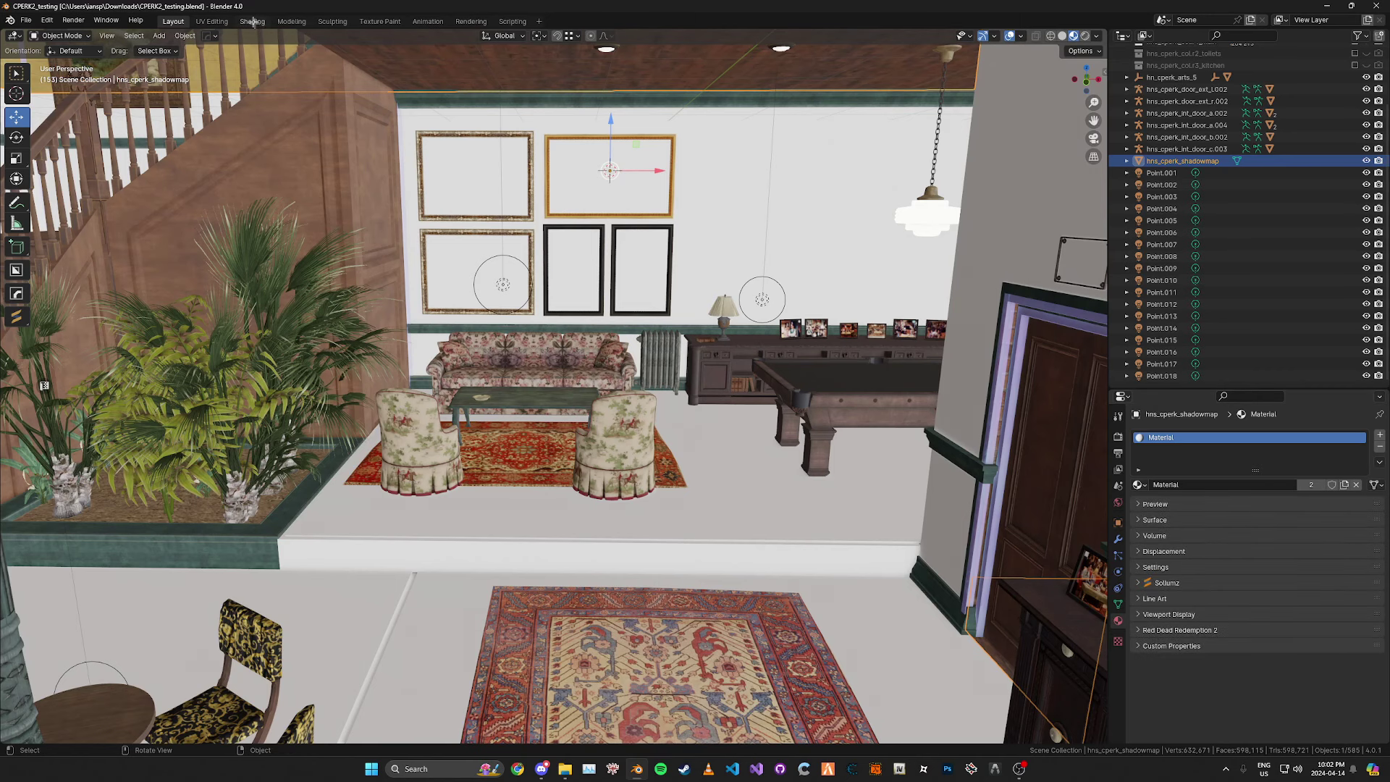
Step: Switch to the Shading workspace and unlink the baked image from the image editor
left_click(252, 21)
key("Home")
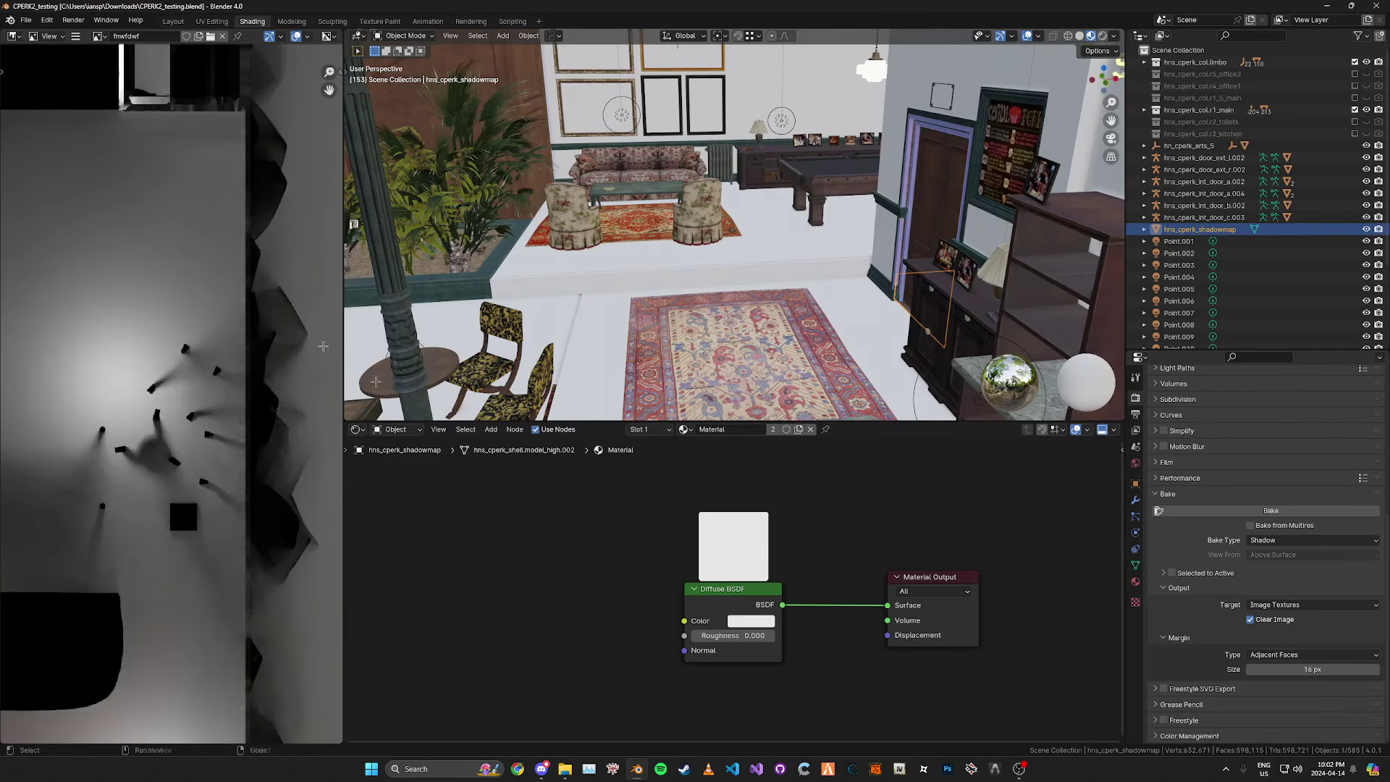
left_click(222, 35)
Step: Move the Diffuse BSDF node farther away from the Material Output node
scroll(761, 558, "up", 1)
scroll(761, 557, "up", 1)
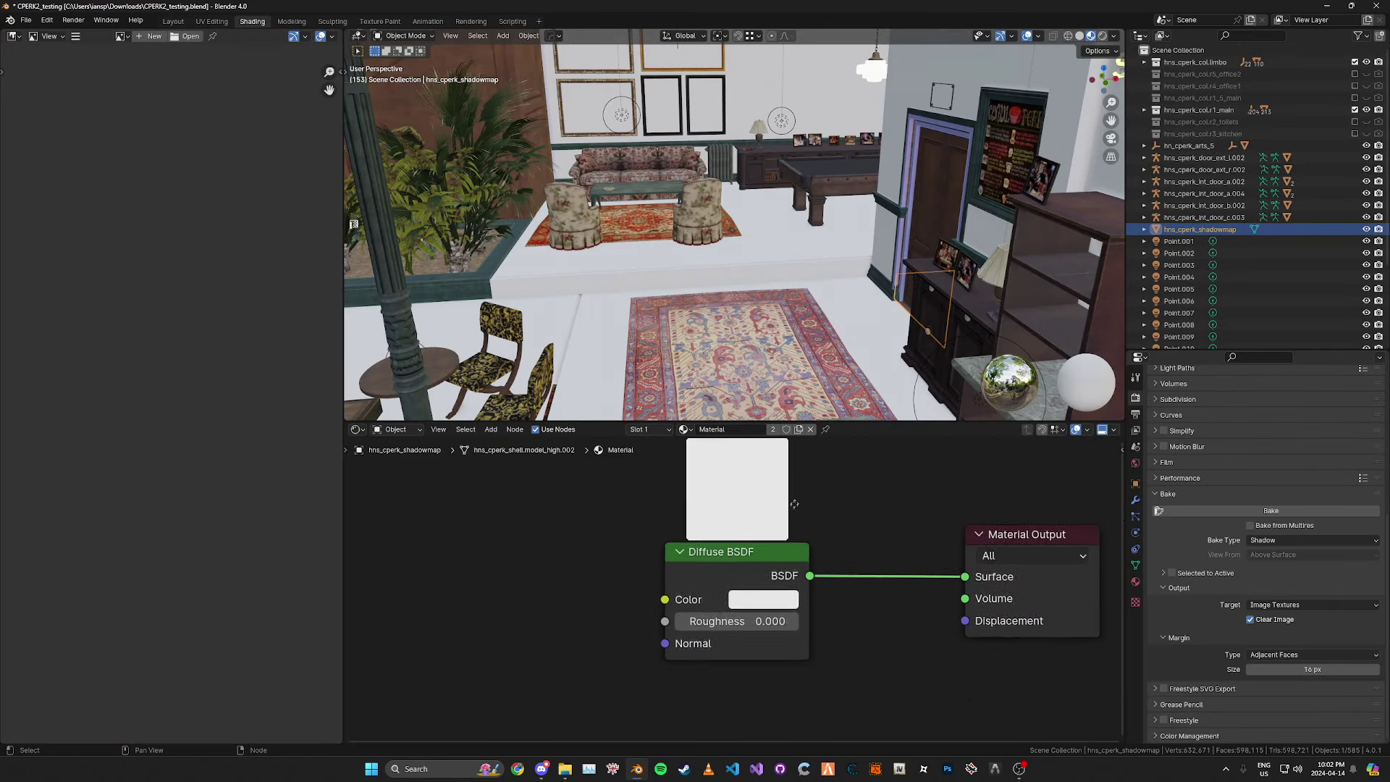
scroll(832, 510, "down", 3)
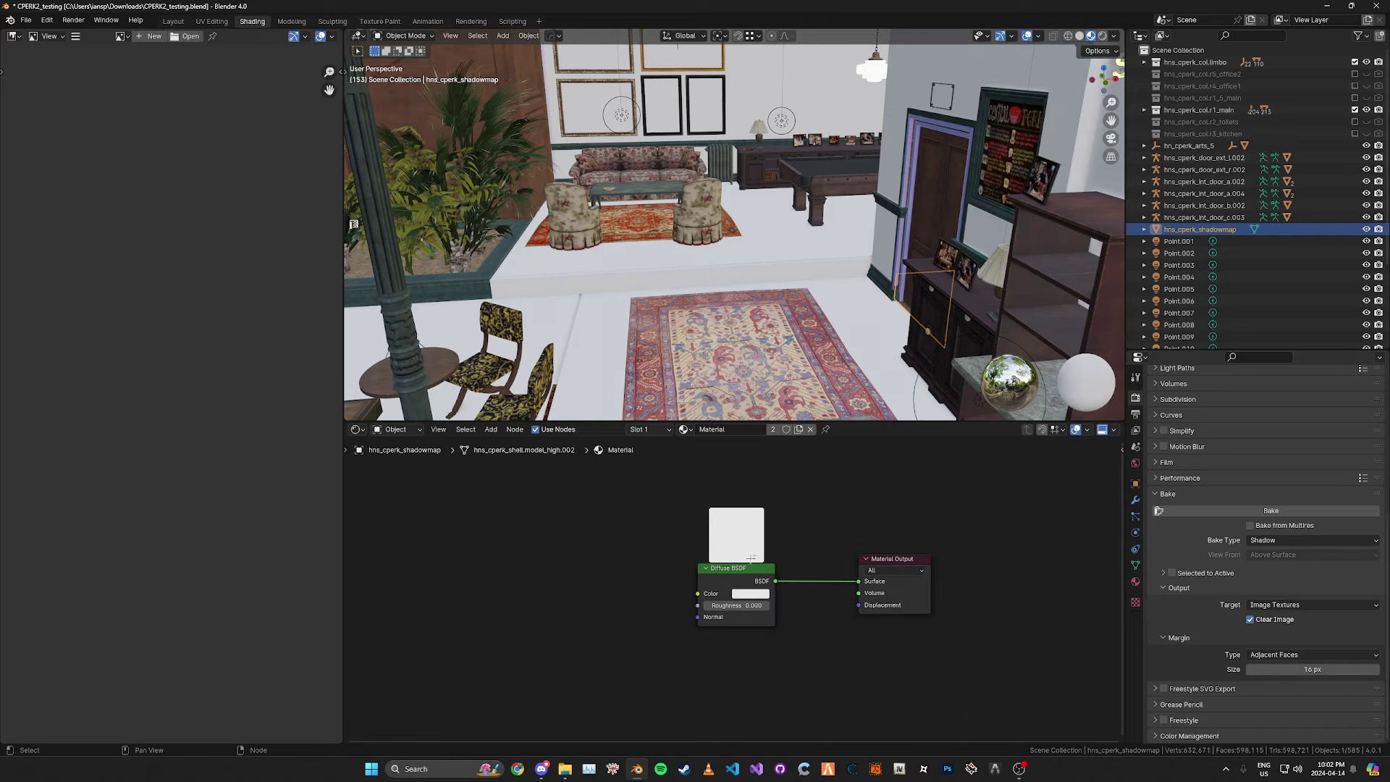
left_click_drag(744, 571, 683, 569)
scroll(905, 552, "up", 2)
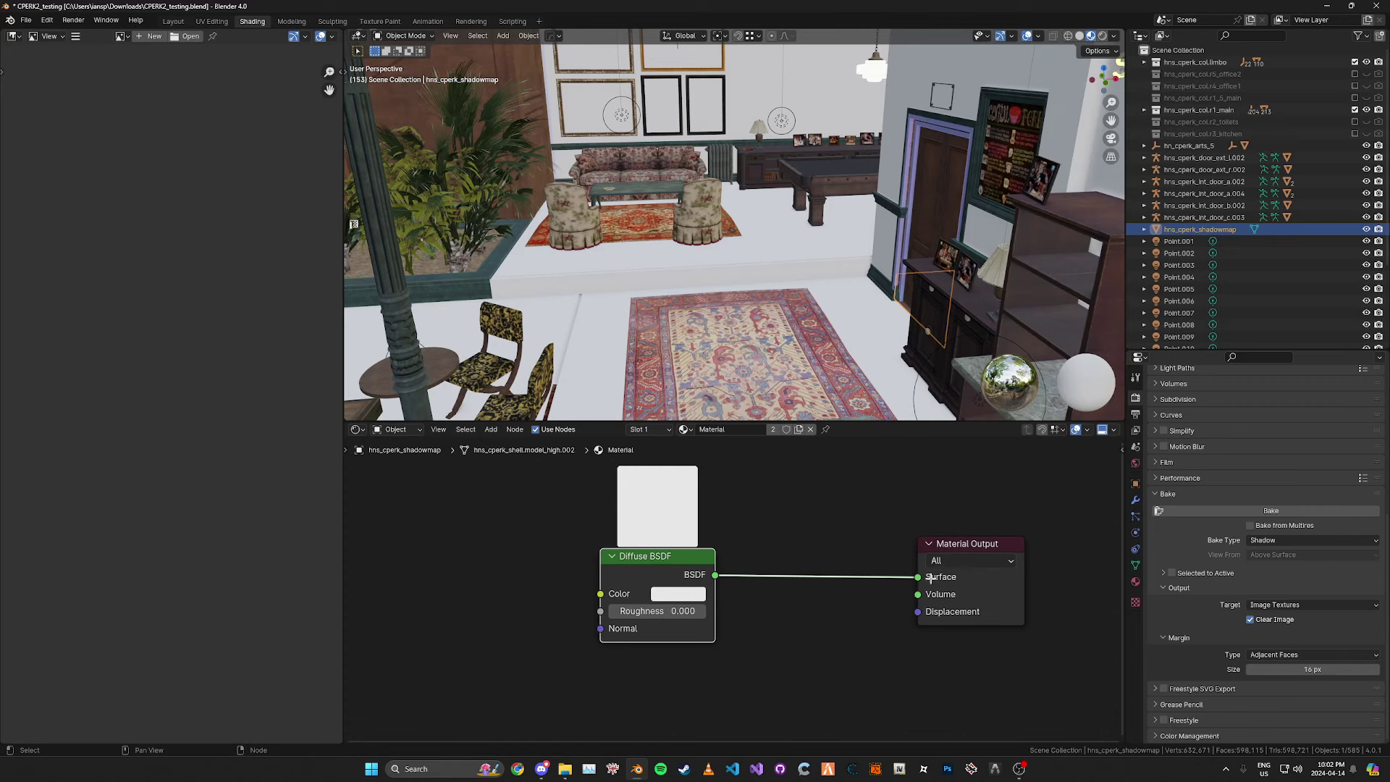
scroll(788, 555, "down", 2)
Step: Add an unconnected Image Texture node above the Material Output node in the shadowmap's material
middle_click_drag(788, 555, 779, 580)
left_click(779, 534)
middle_click_drag(778, 469, 779, 558)
key("shift+a")
left_click(779, 559)
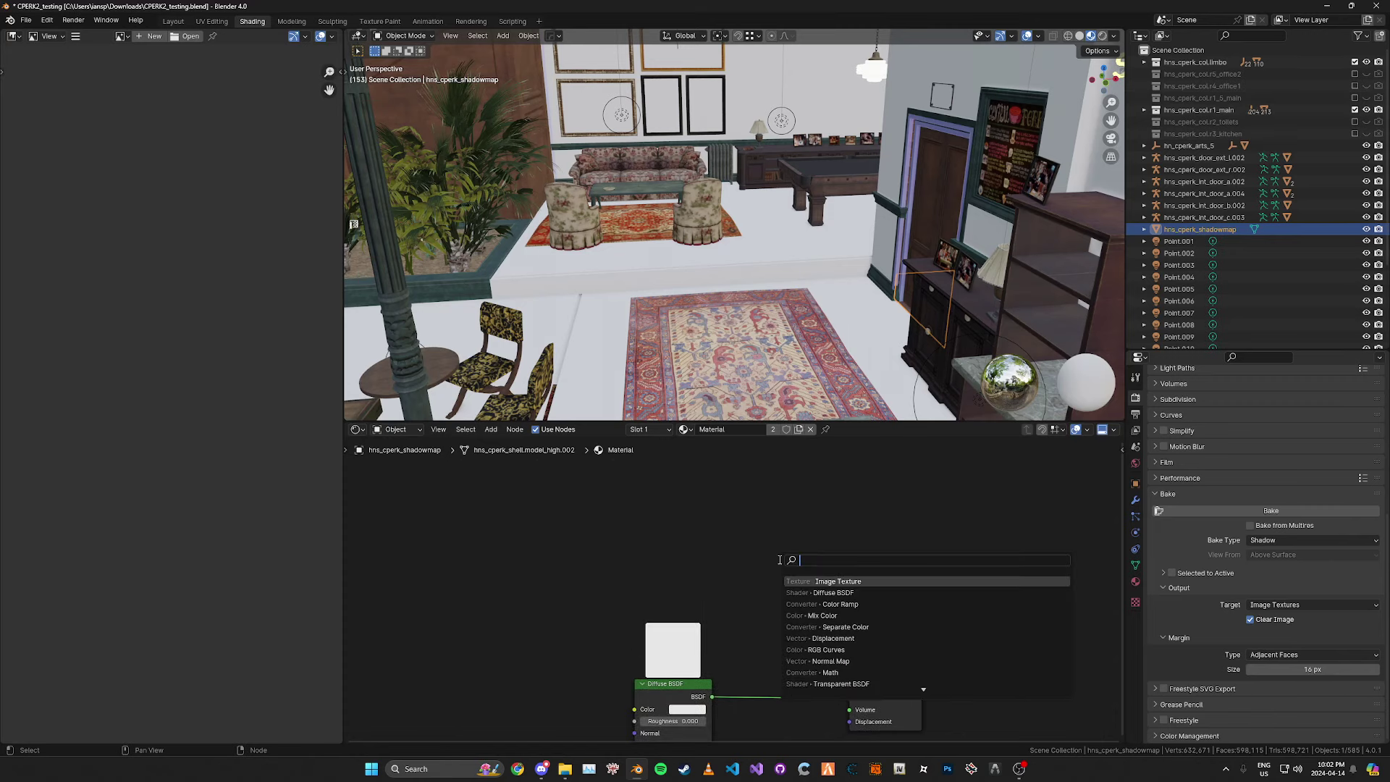
type("im")
key("Return")
left_click(790, 532)
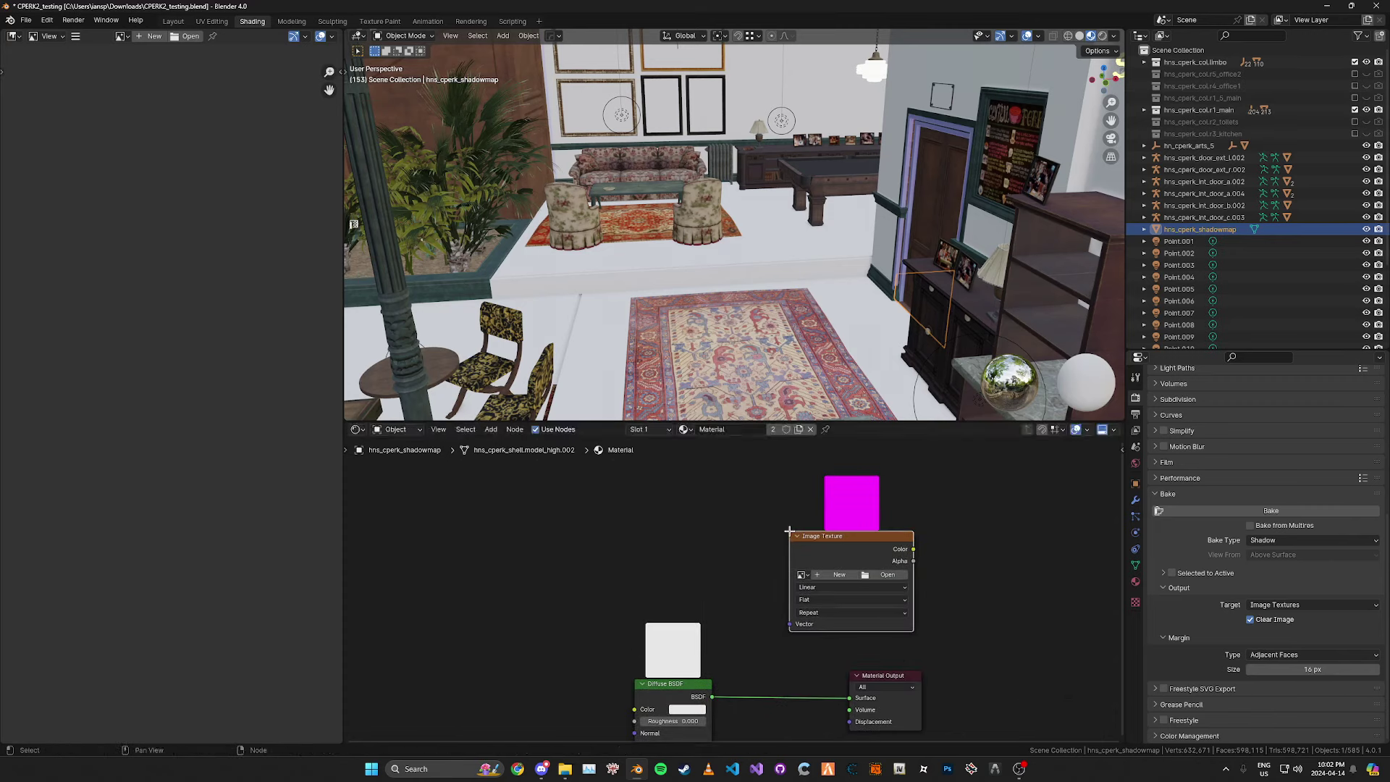
Step: Create a new blank 2048 x 2048 image named Untitled in the Image Texture node
scroll(1032, 613, "up", 6)
scroll(998, 614, "up", 1)
left_click(794, 562)
left_click(878, 596)
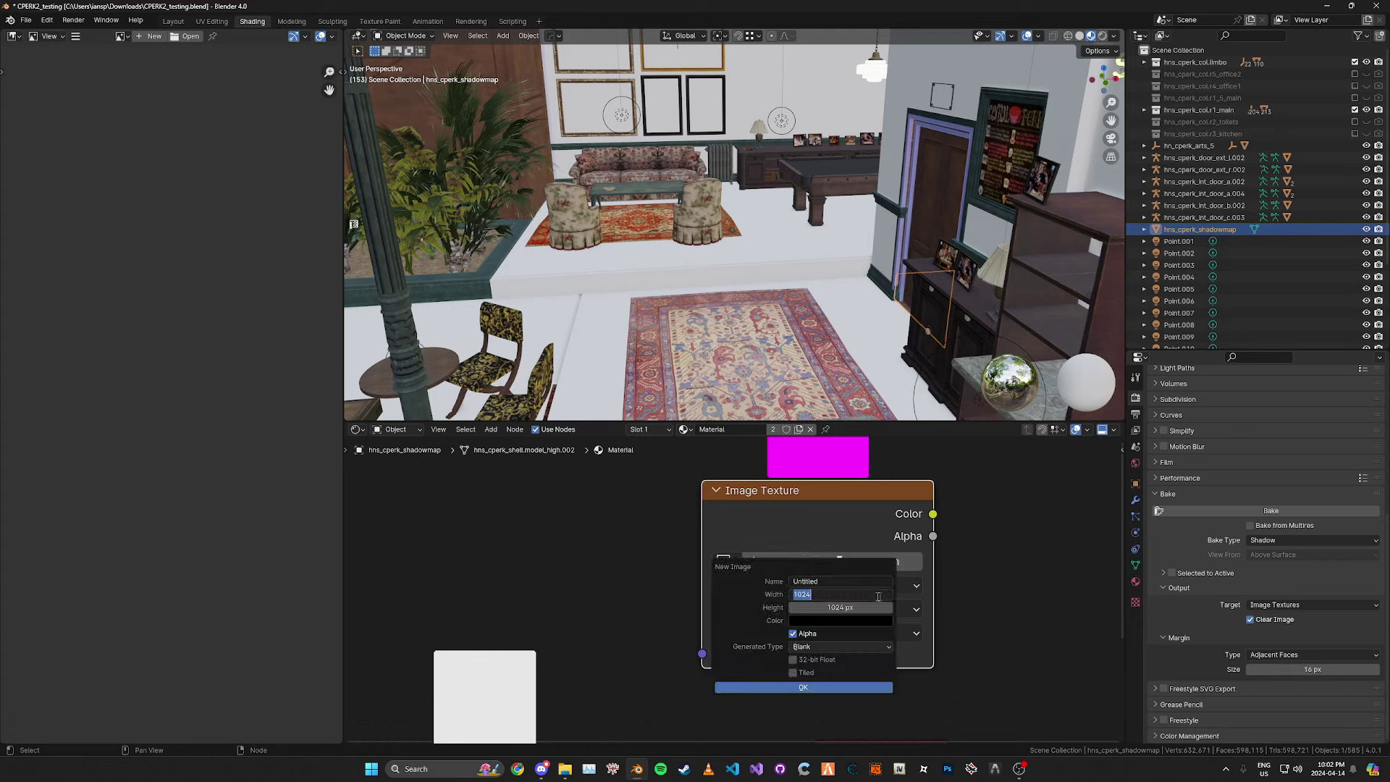
type("2048")
key("Tab")
type("2048")
key("Return")
left_click(724, 686)
scroll(735, 588, "down", 2)
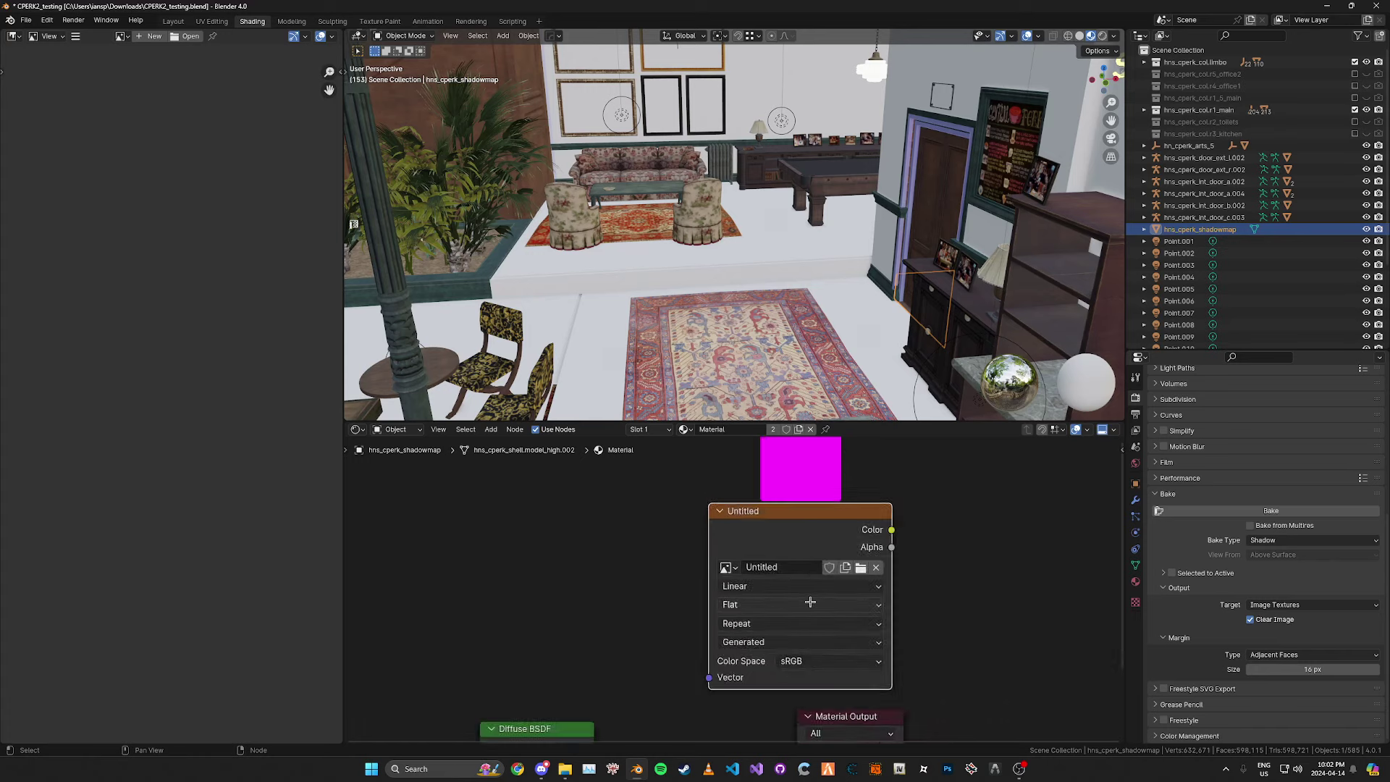
Step: Save the file and nudge the Image Texture node slightly, keeping it selected as the active node
key("ctrl+s")
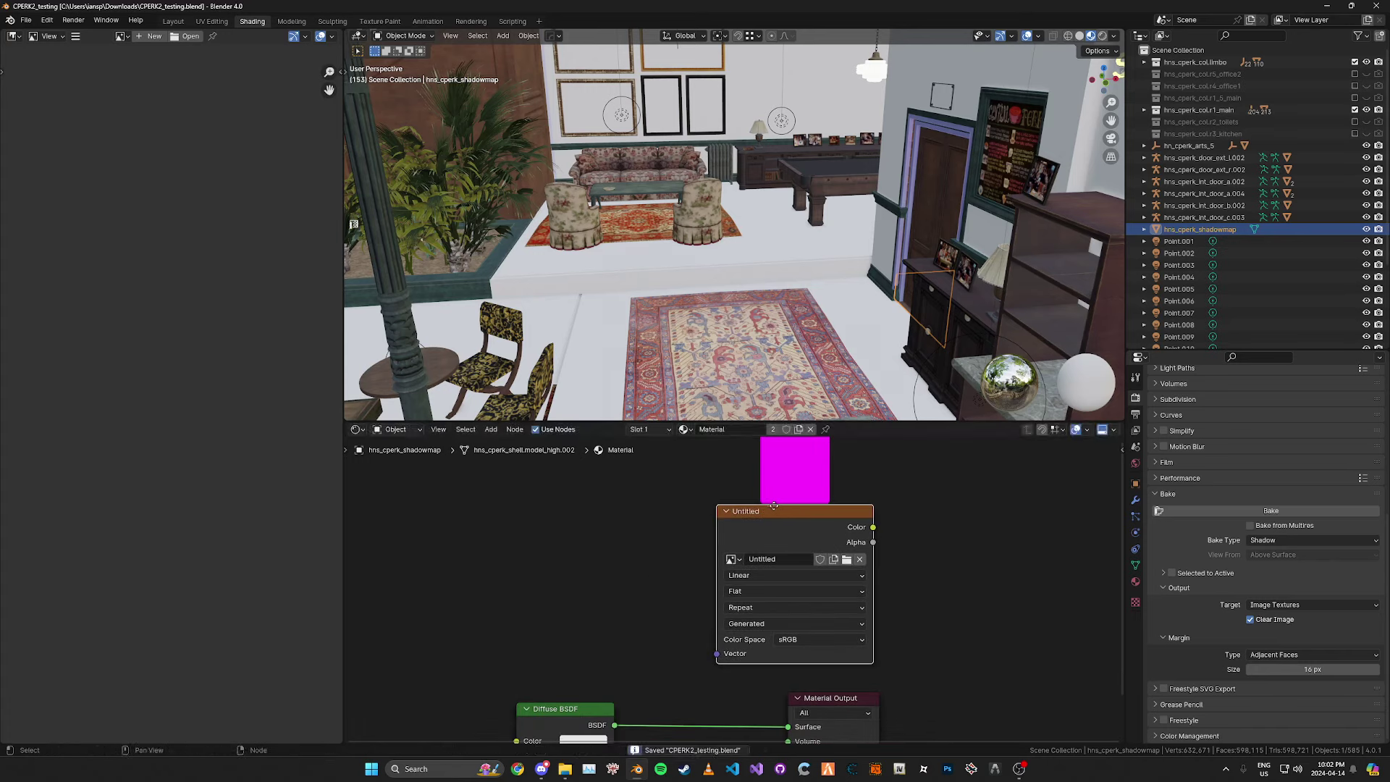
left_click_drag(769, 516, 779, 505)
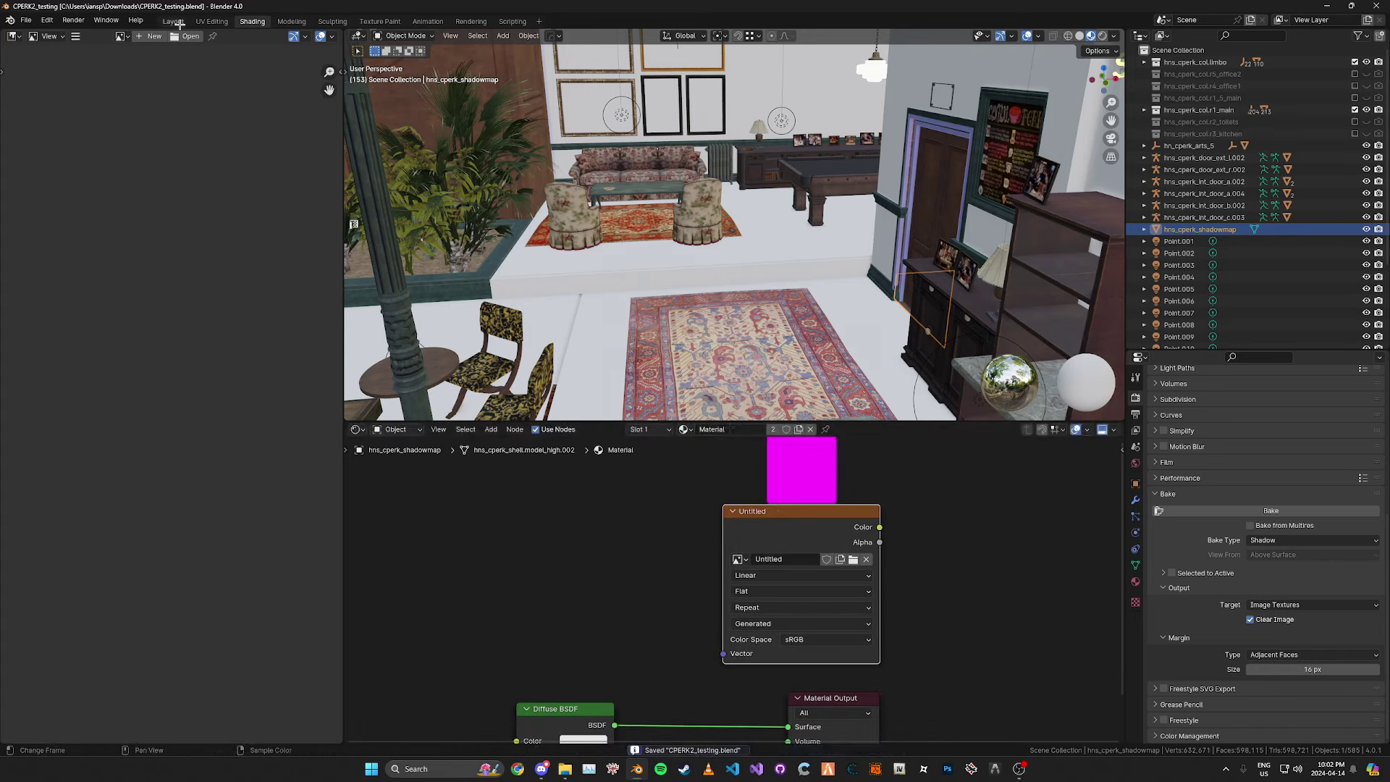
left_click(765, 519)
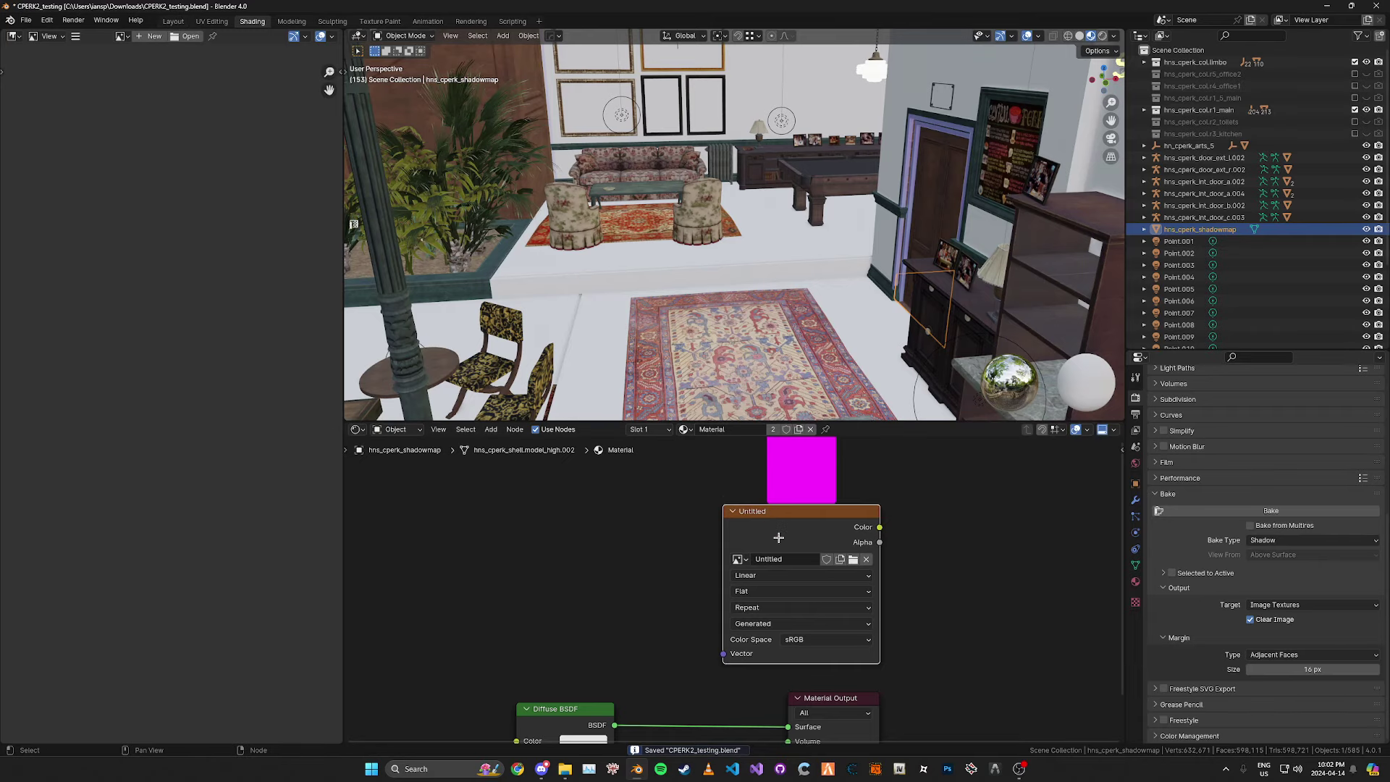
Step: Return to the Layout workspace and display the café interior in rendered shading
left_click(173, 21)
scroll(728, 449, "up", 4)
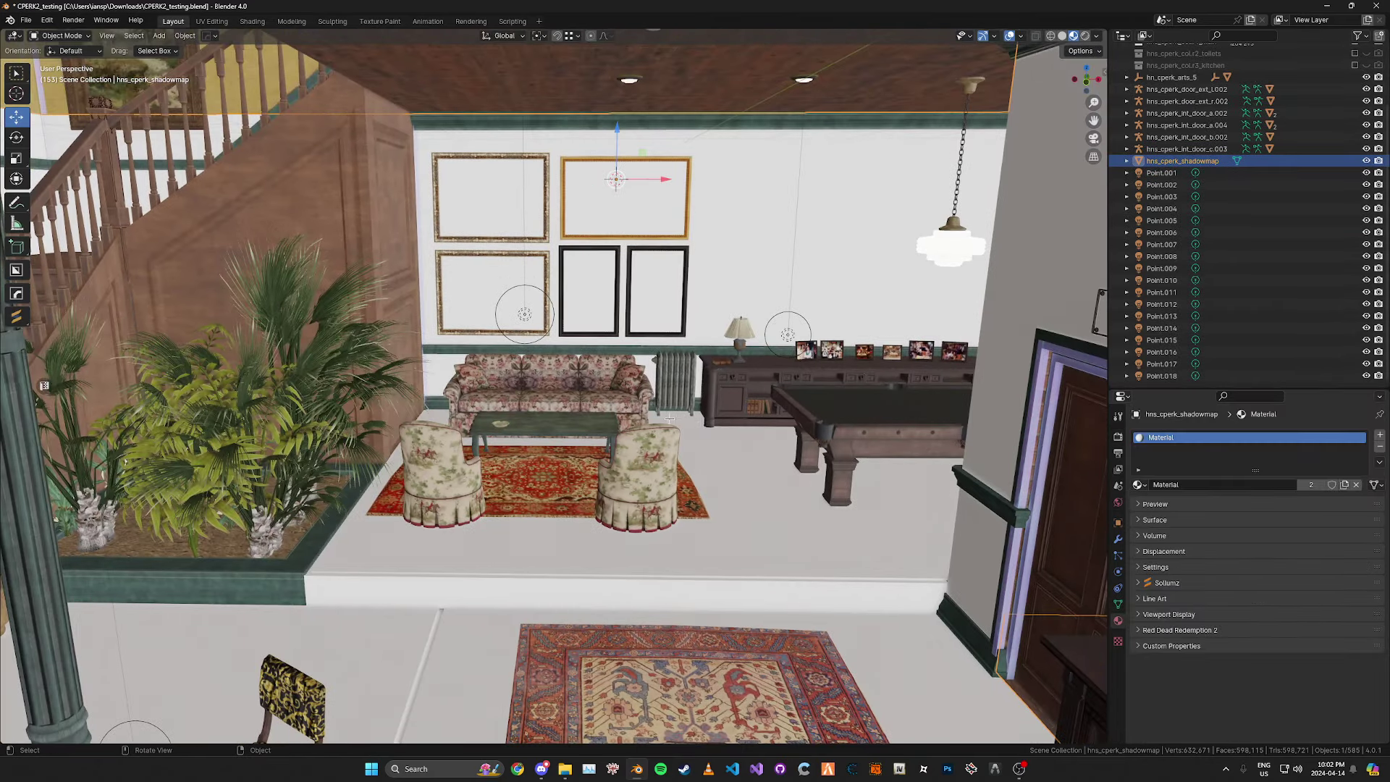
middle_click_drag(727, 449, 745, 343, "shift")
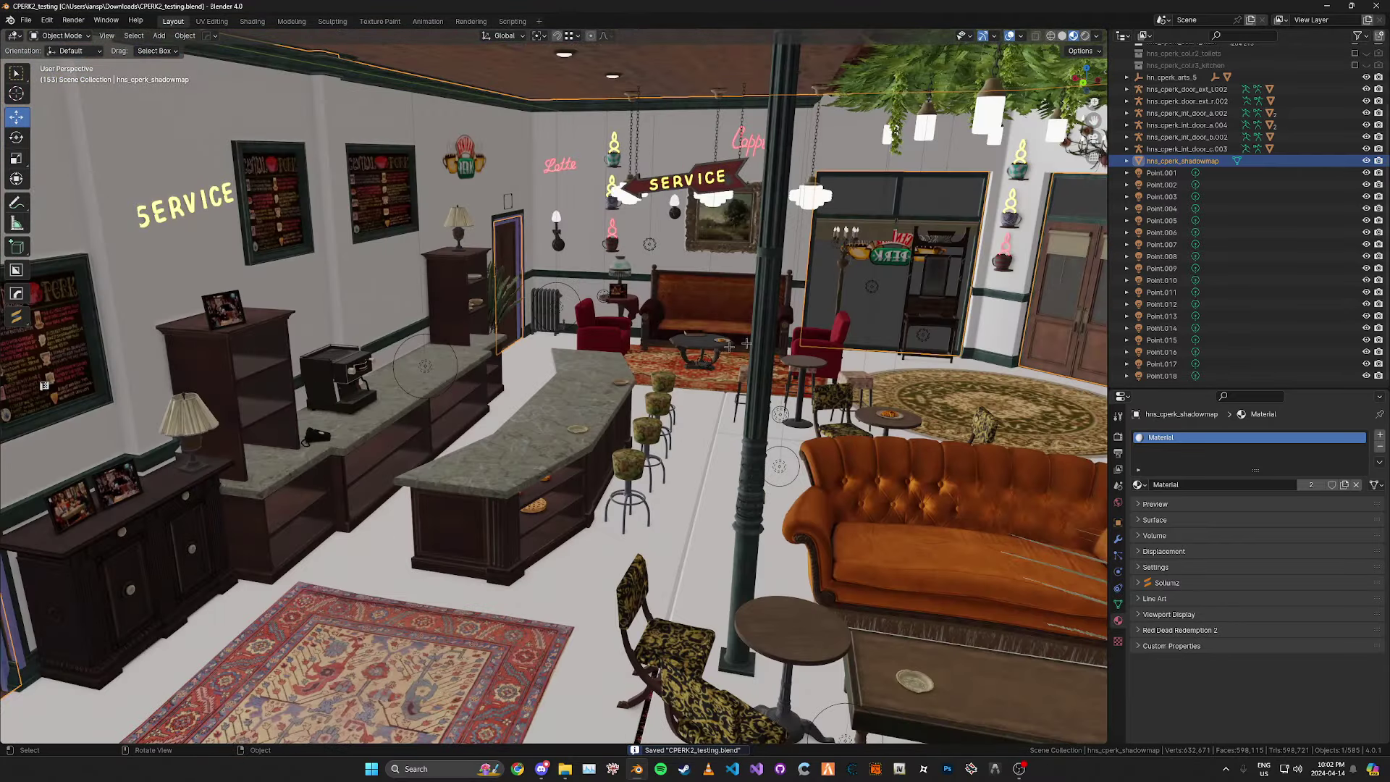
middle_click_drag(917, 350, 675, 396, "shift")
key("z")
left_click(680, 294)
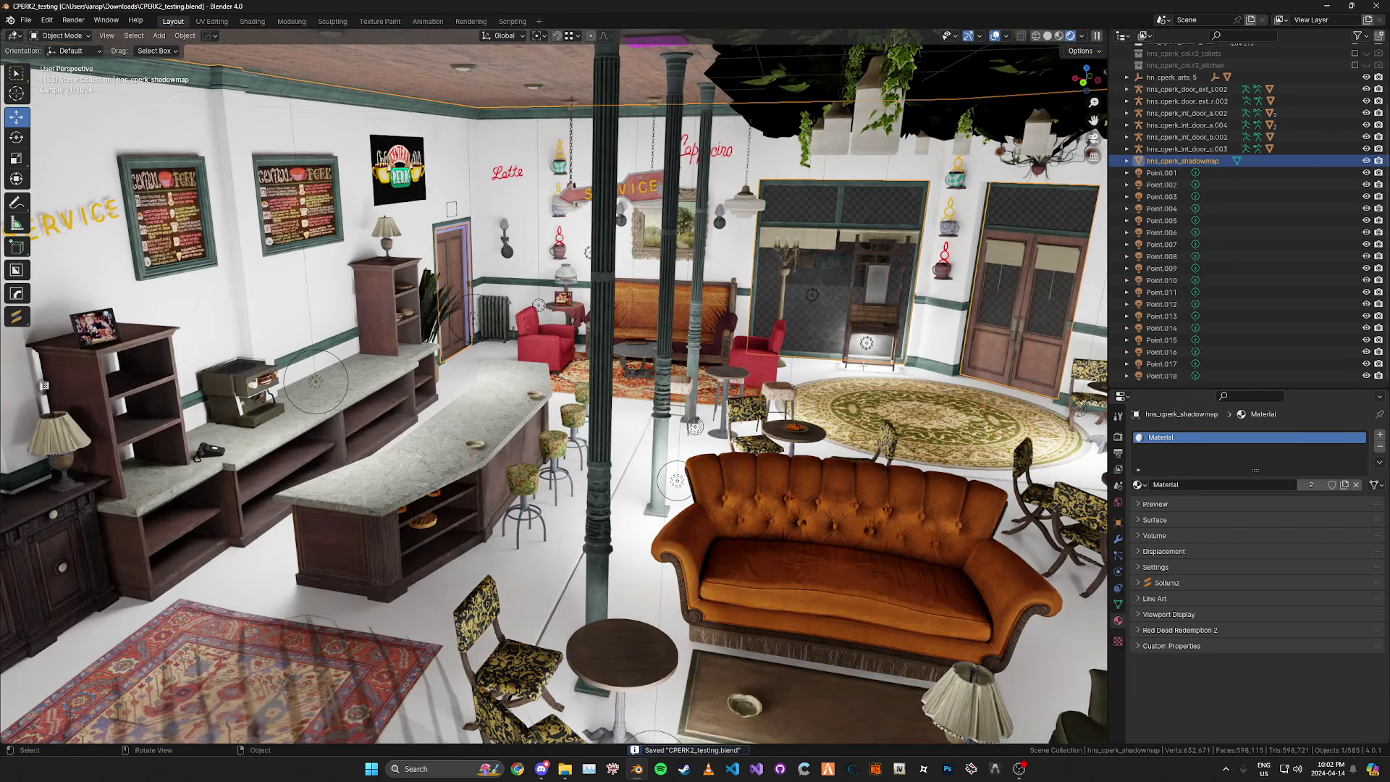
middle_click_drag(881, 373, 941, 377)
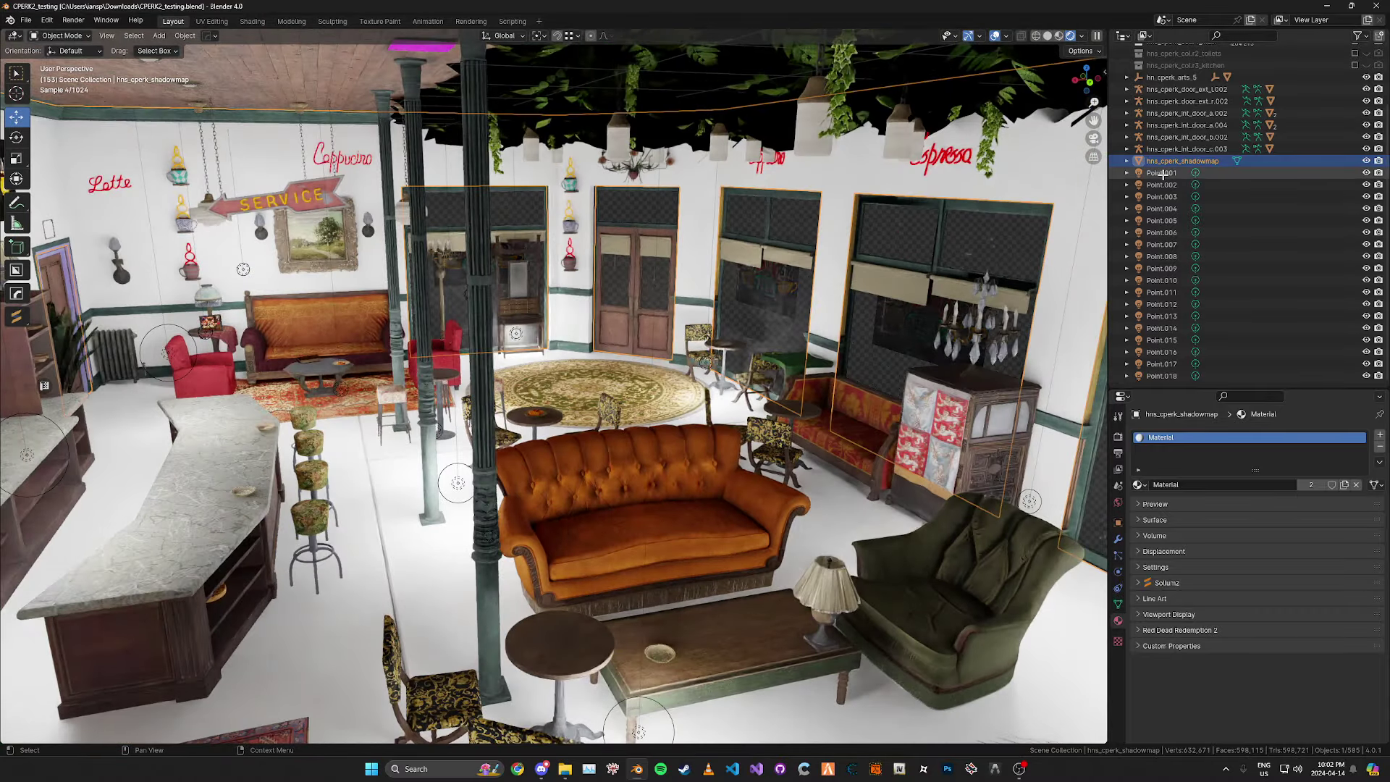
Step: Select the Point.001 light and examine the lighting around the small round table and chairs
left_click(1160, 173)
middle_click_drag(806, 422, 767, 449)
scroll(554, 387, "up", 1)
scroll(509, 496, "up", 3)
middle_click_drag(499, 622, 405, 496, "shift")
middle_click_drag(405, 497, 513, 404, "shift")
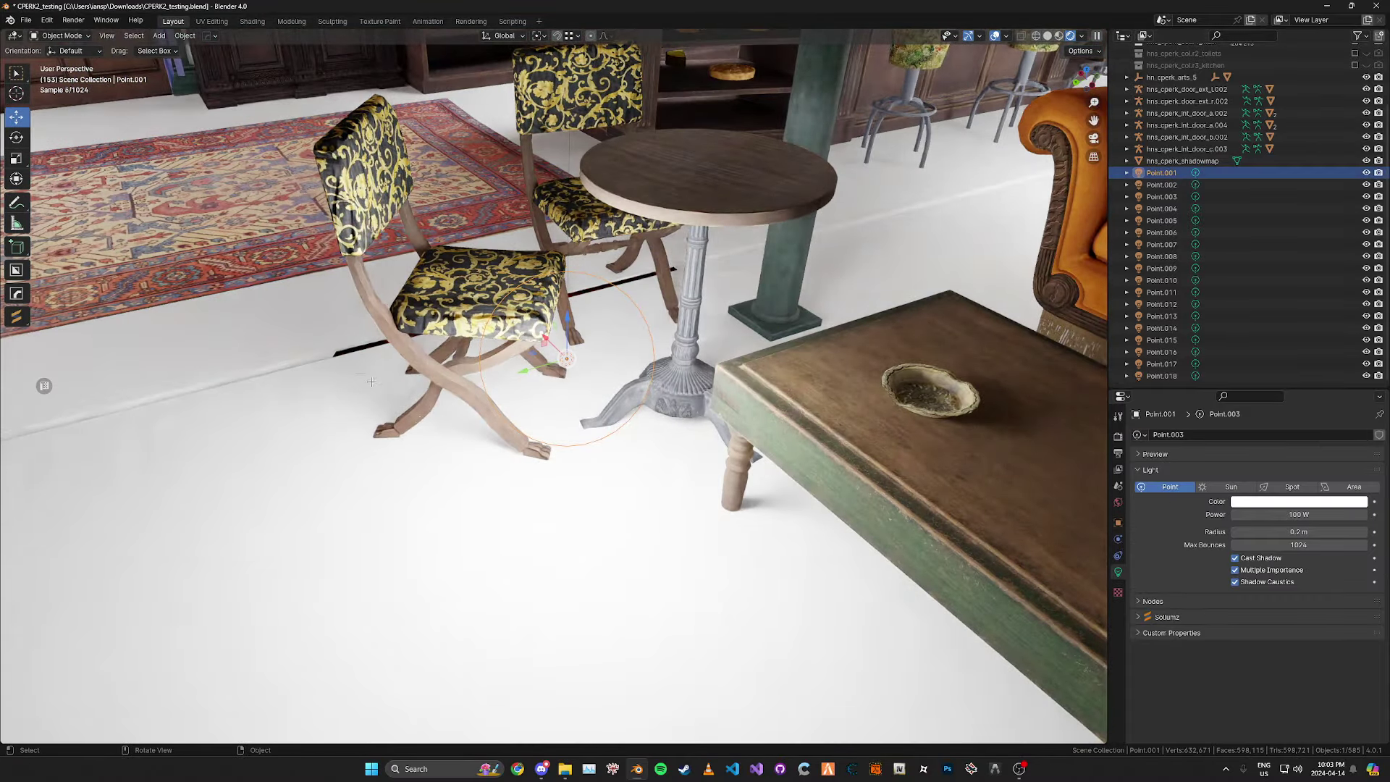
middle_click_drag(431, 421, 569, 445)
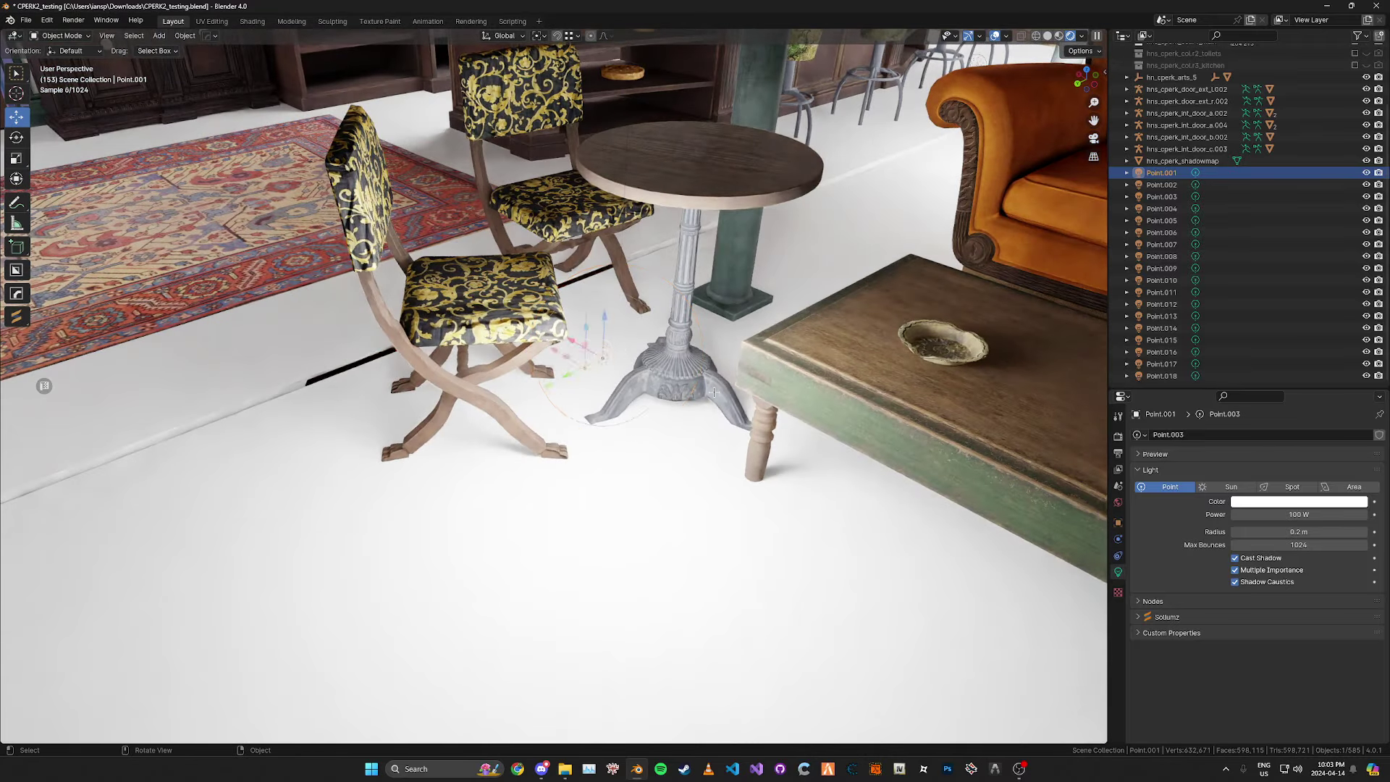
scroll(713, 392, "down", 4)
middle_click_drag(713, 392, 630, 412)
middle_click_drag(579, 311, 619, 225)
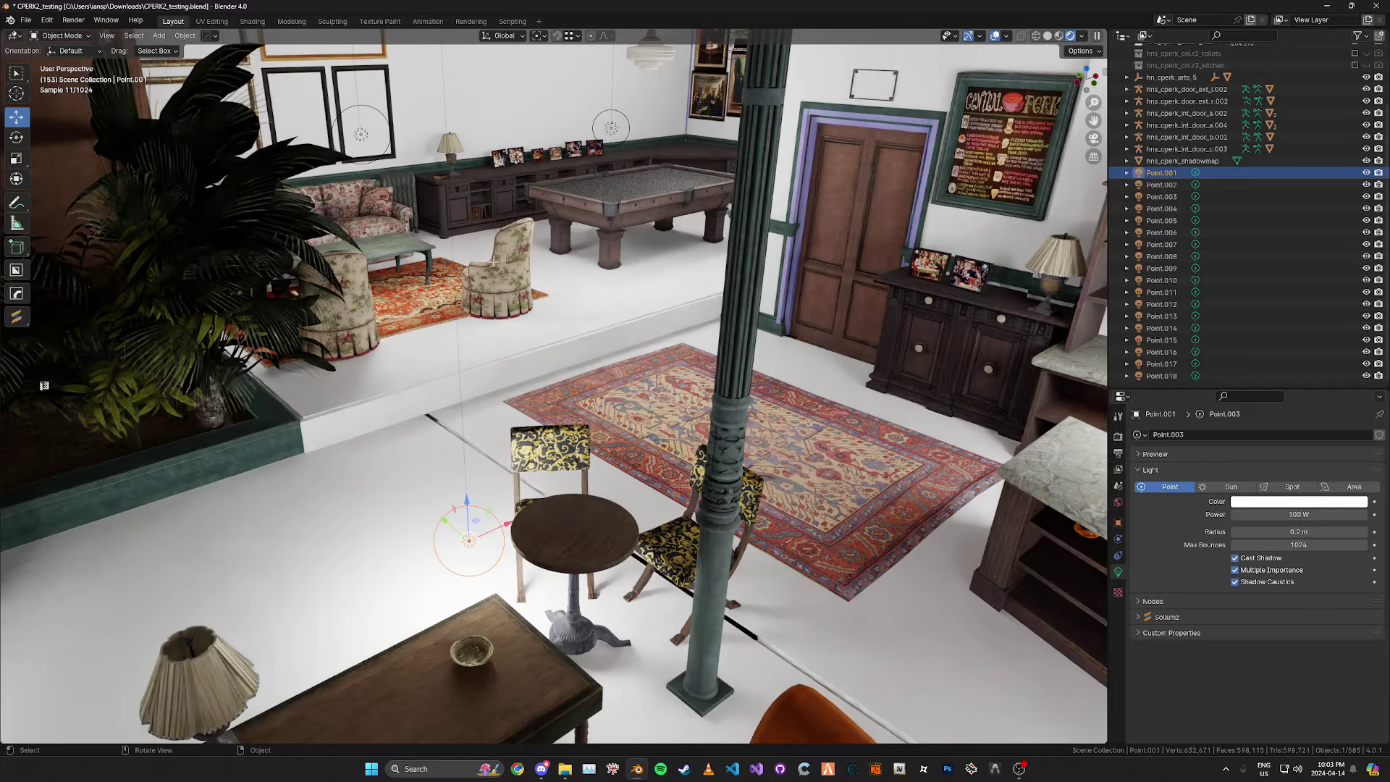
Step: Duplicate the Point.001 light near the raised lounge's armchair and raise it about 0.51 m
middle_click_drag(495, 261, 560, 245)
middle_click_drag(338, 254, 527, 353)
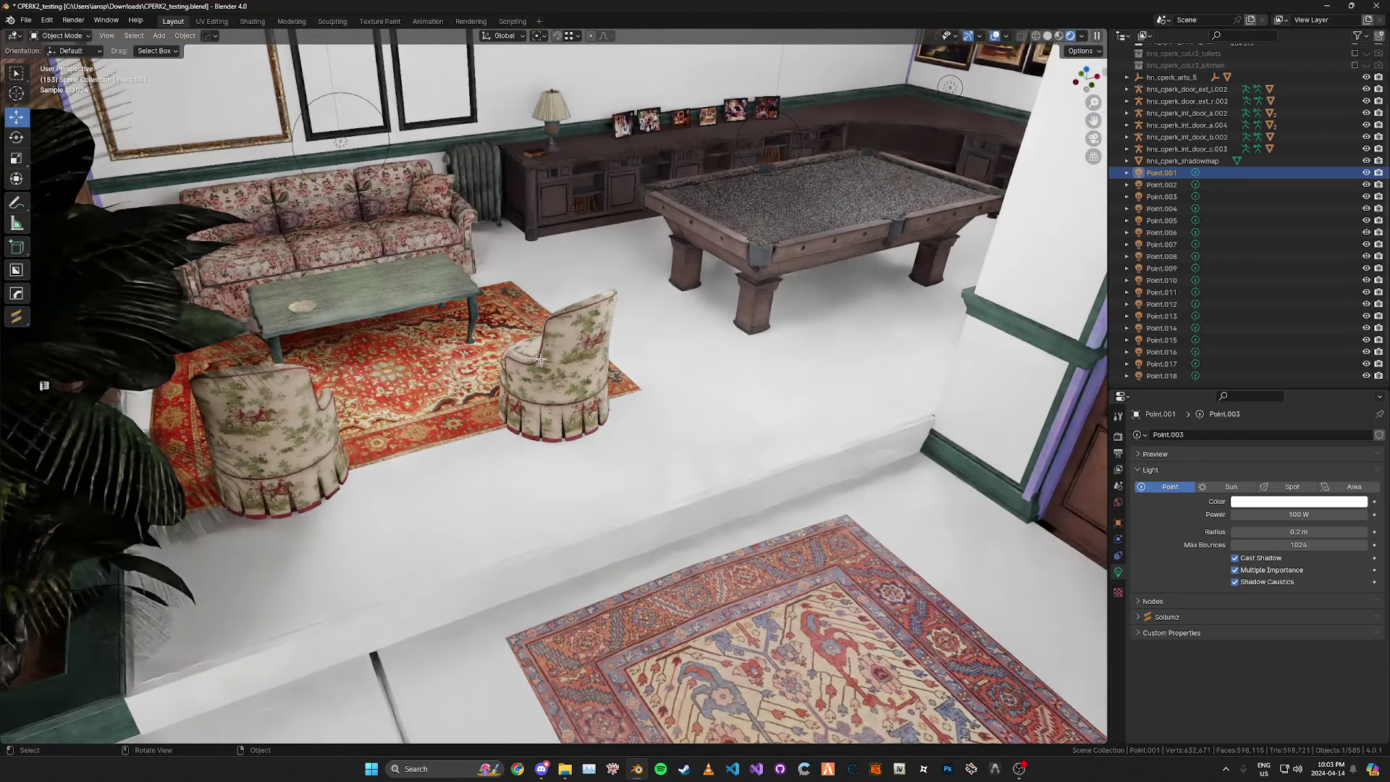
key("shift+d")
key("z")
left_click(526, 304)
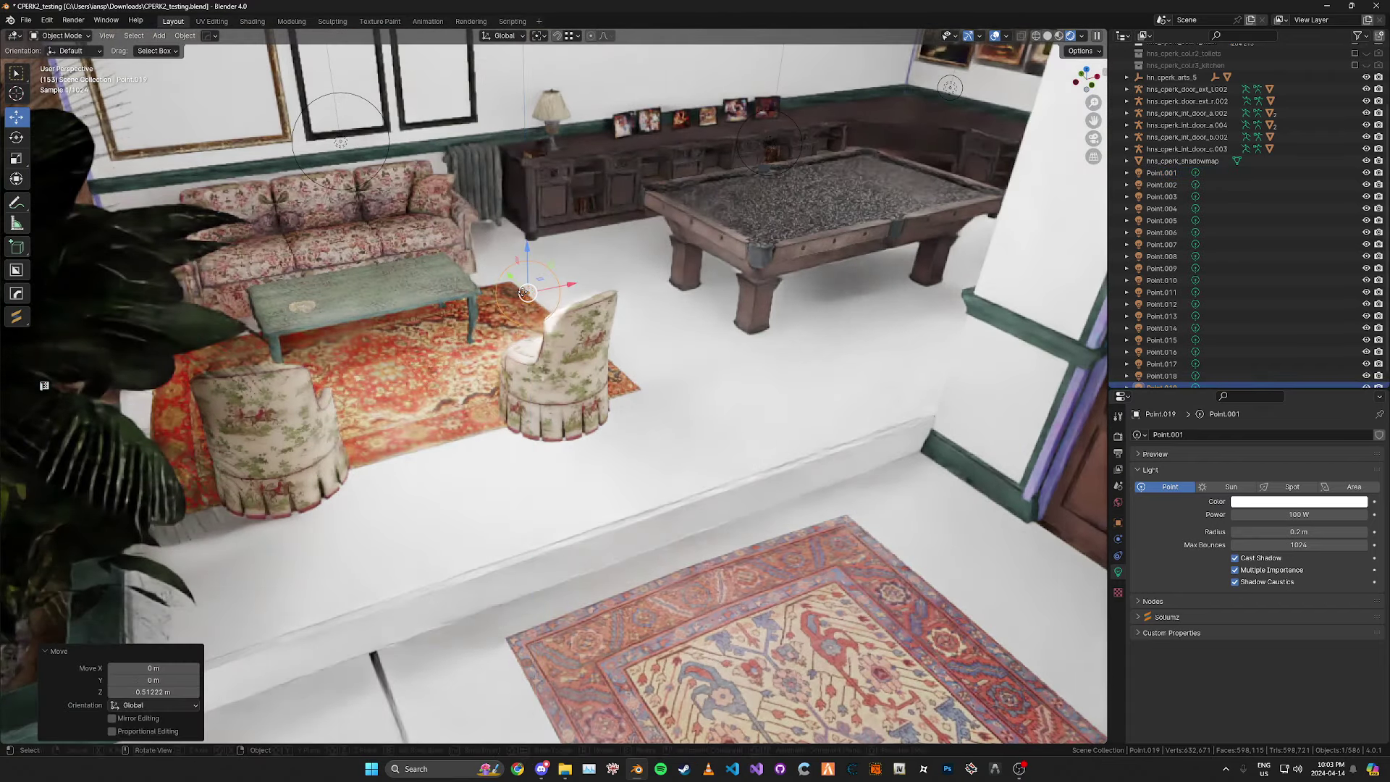
Step: Move the duplicated lounge light about -0.35 m along X and save the file
key("g")
key("x")
left_click(467, 313)
middle_click_drag(466, 312, 518, 338)
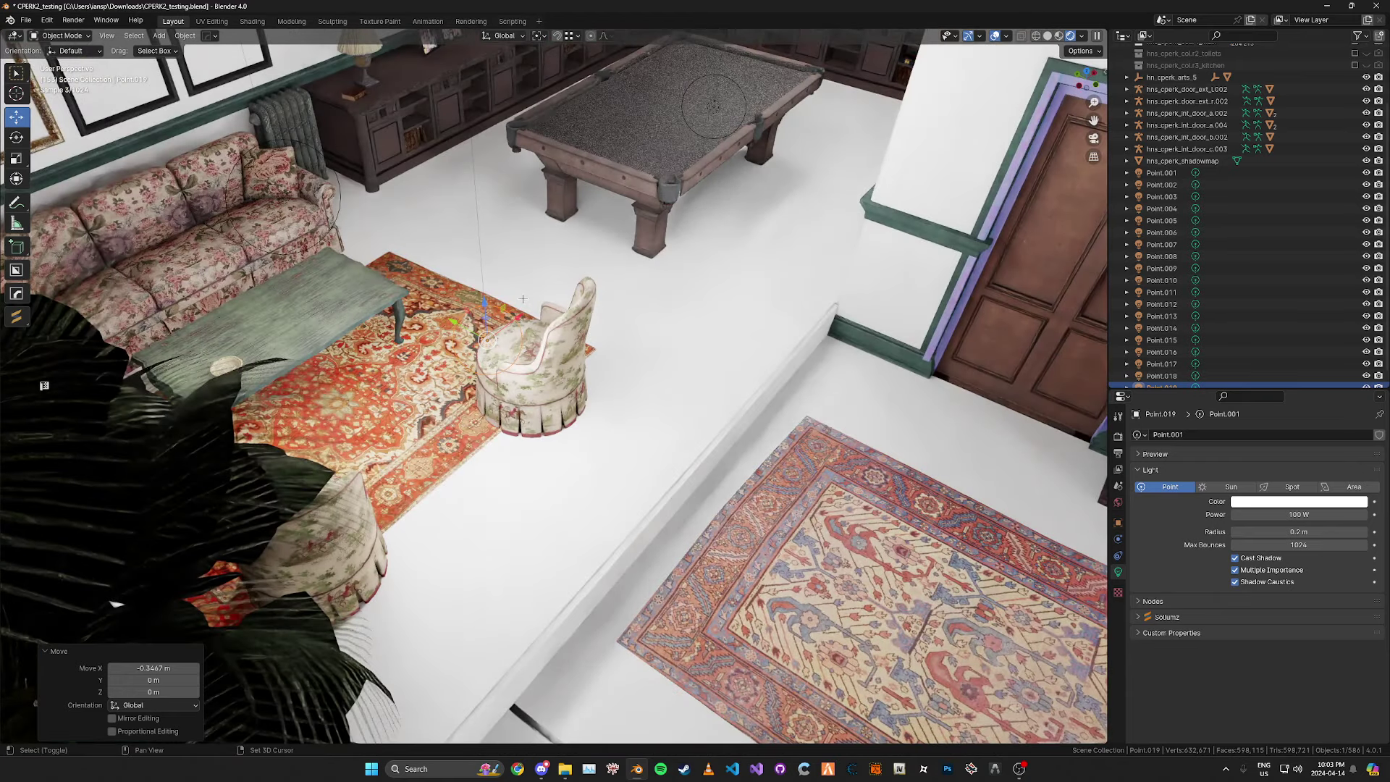
scroll(1307, 188, "down", 1)
key("ctrl+s")
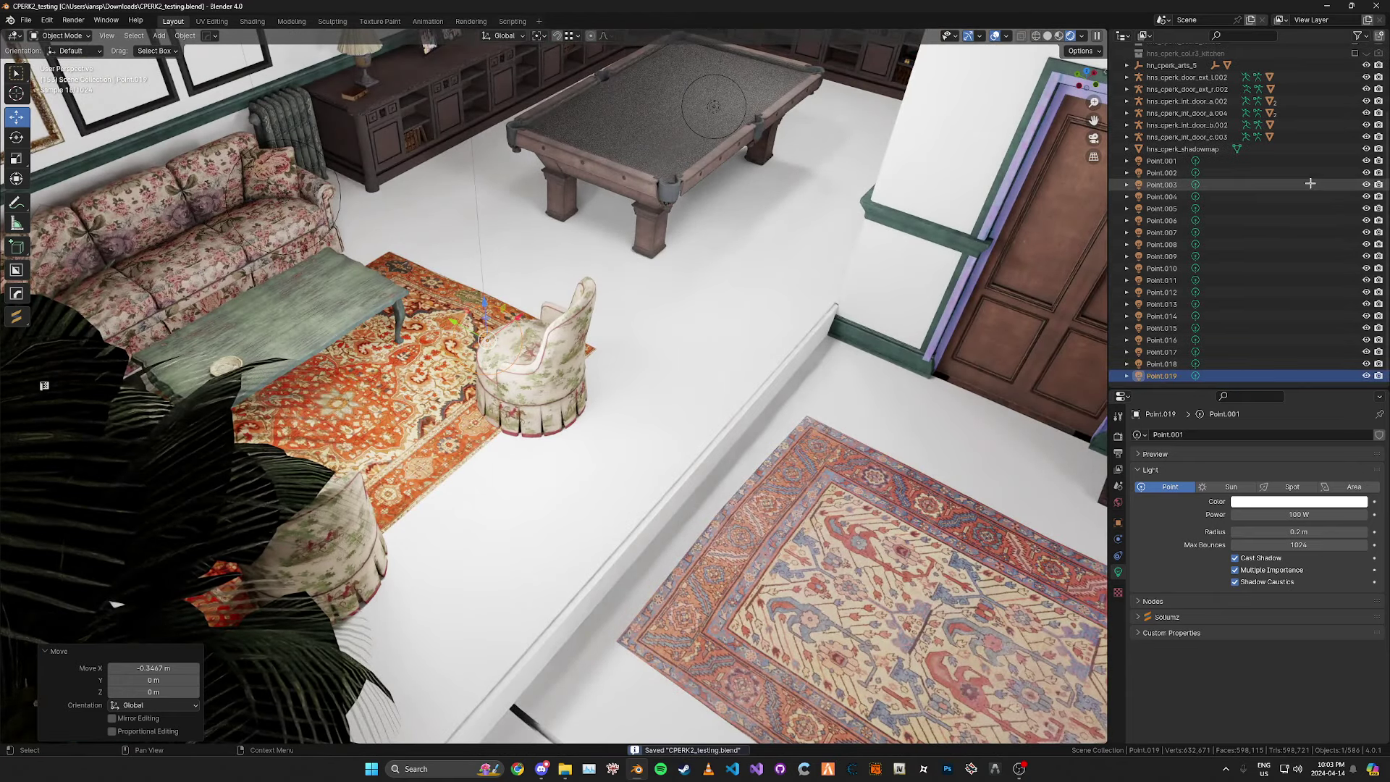
Step: Hide the Point.014 light above the pool table
middle_click_drag(753, 220, 729, 193)
left_click(730, 134)
key("h")
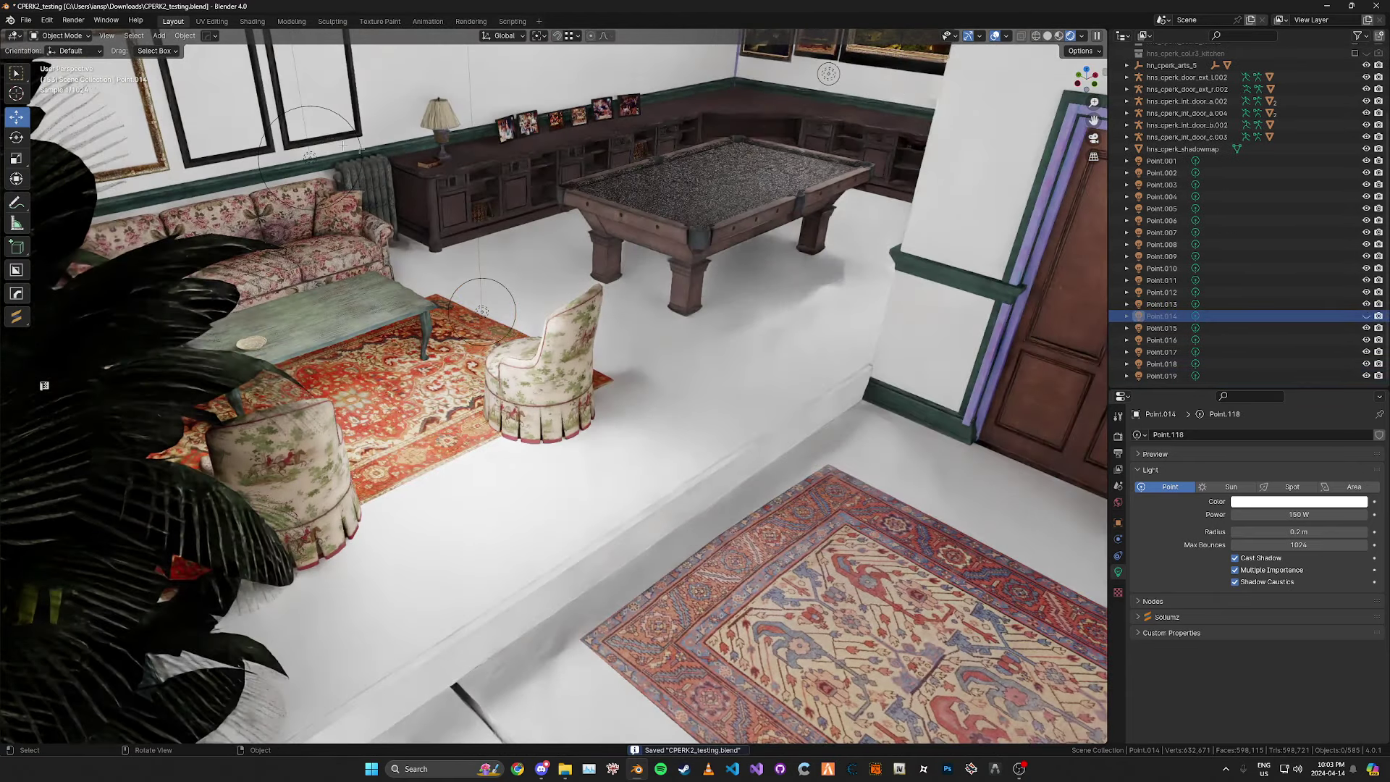
Step: Move the Point.019 lounge light horizontally by about 0.12 m along X and 0.36 m along Y, and save the file
left_click(309, 159)
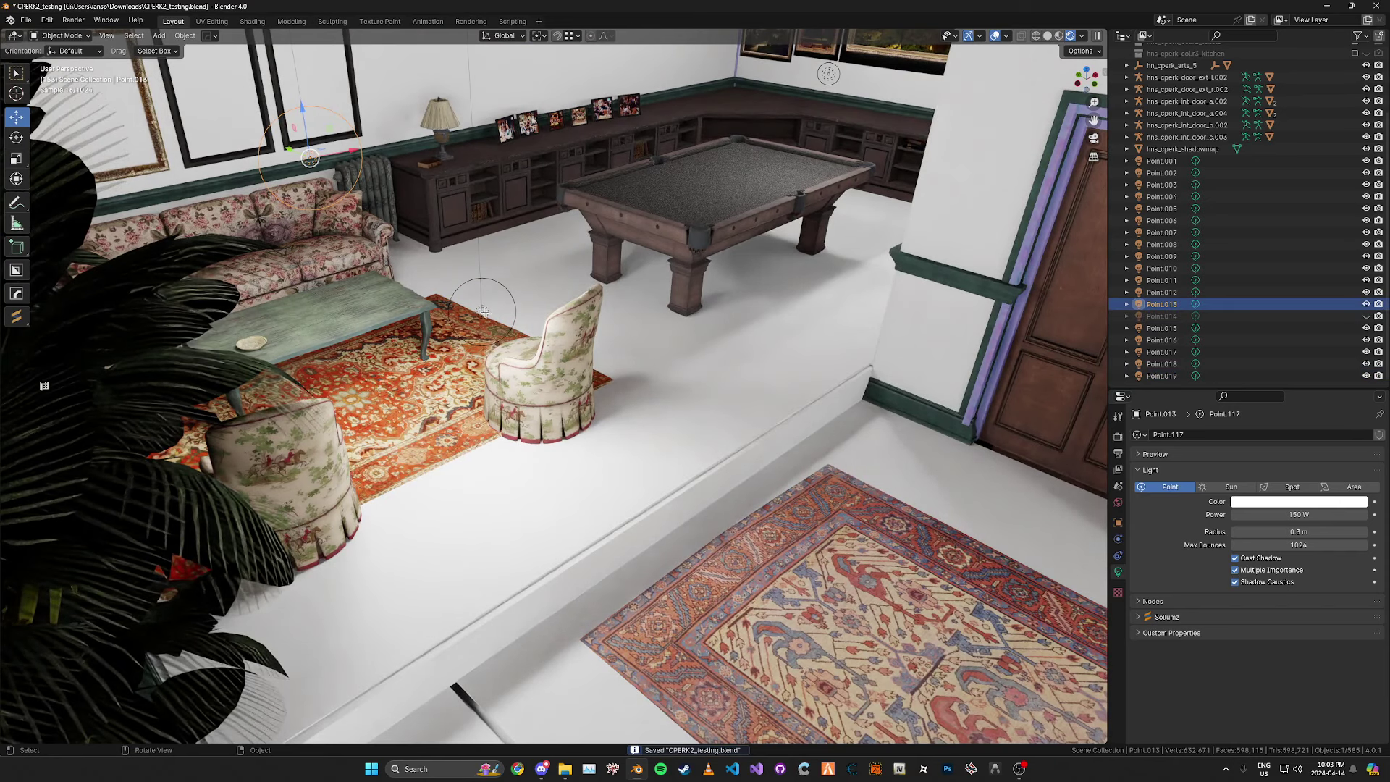
left_click(482, 311)
middle_click_drag(688, 319, 712, 346)
key("g")
key("shift+z")
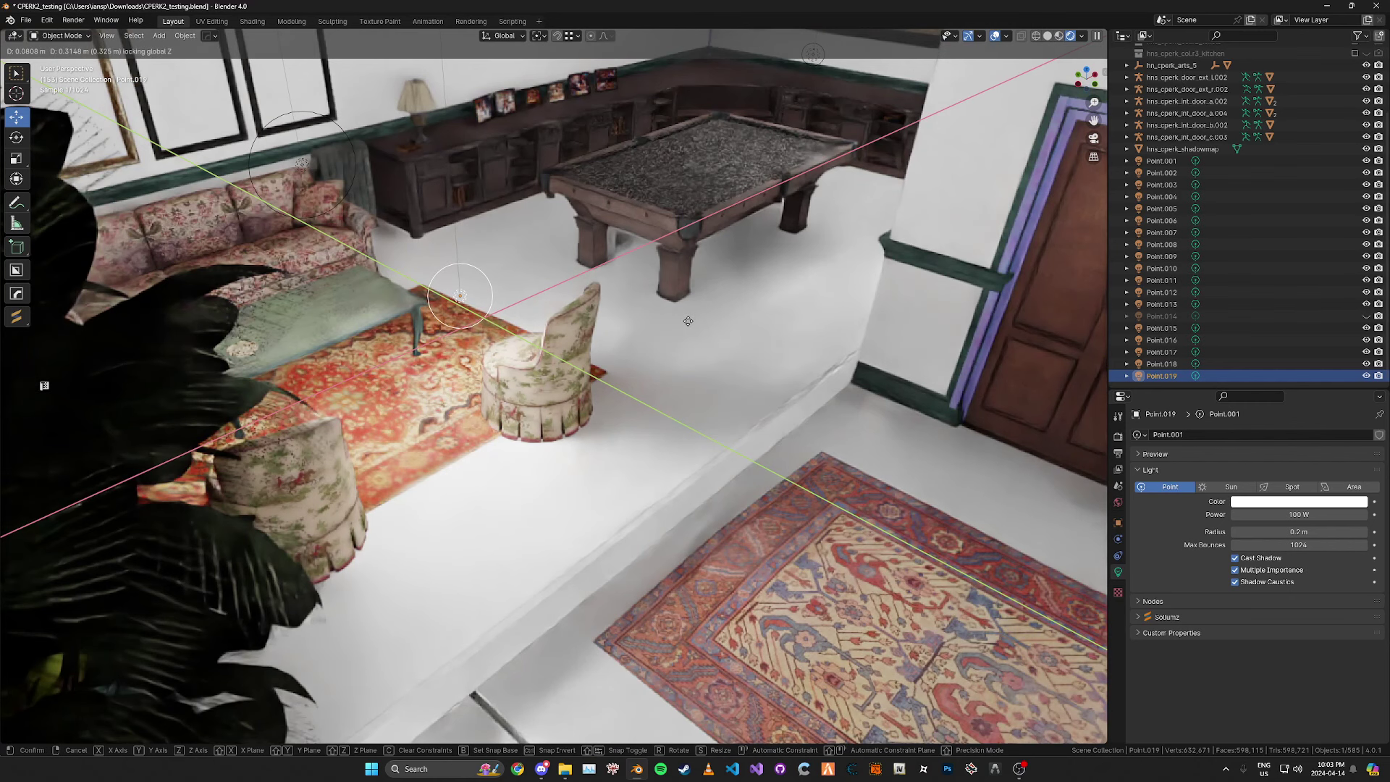
left_click(688, 321)
key("ctrl+s")
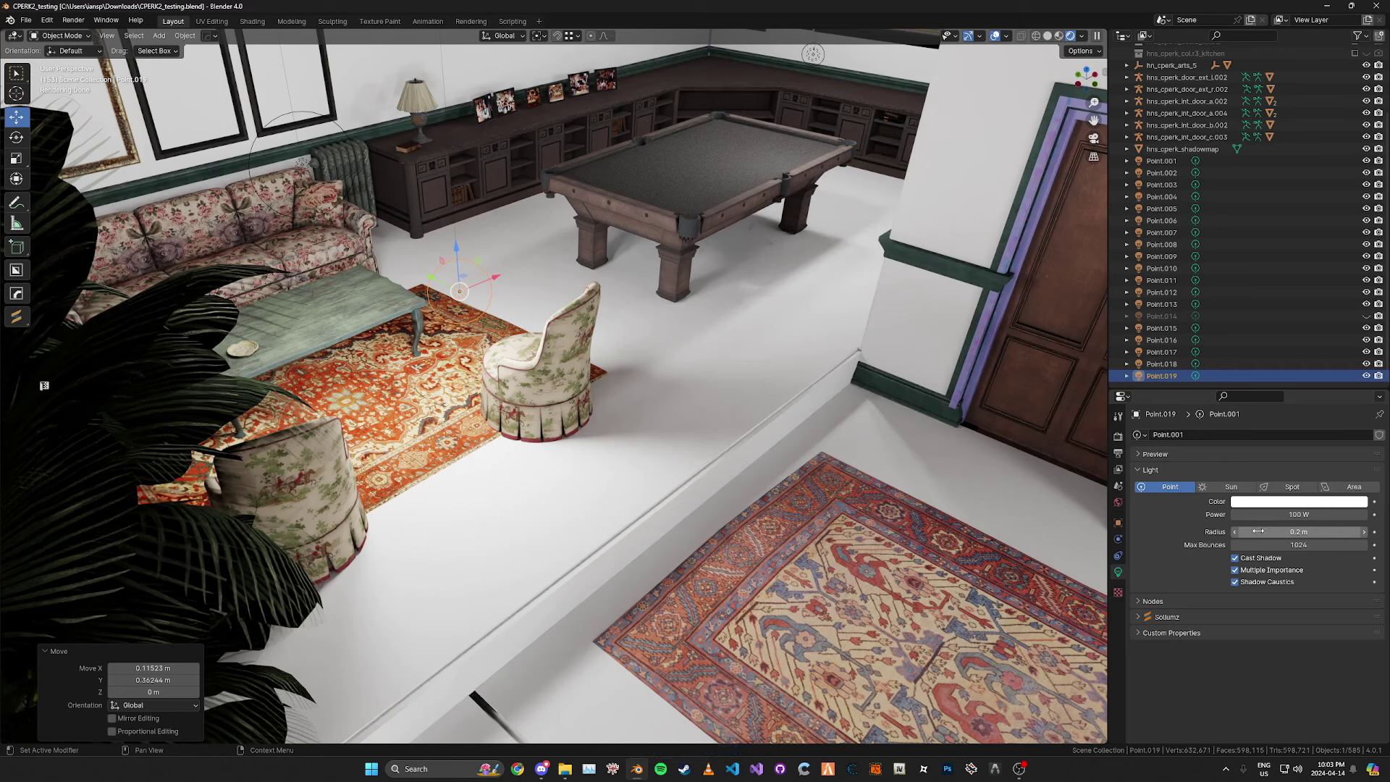
Step: Examine the Cycles render sampling and denoising settings, including the noise threshold, maximum samples and denoiser
left_click(1150, 470)
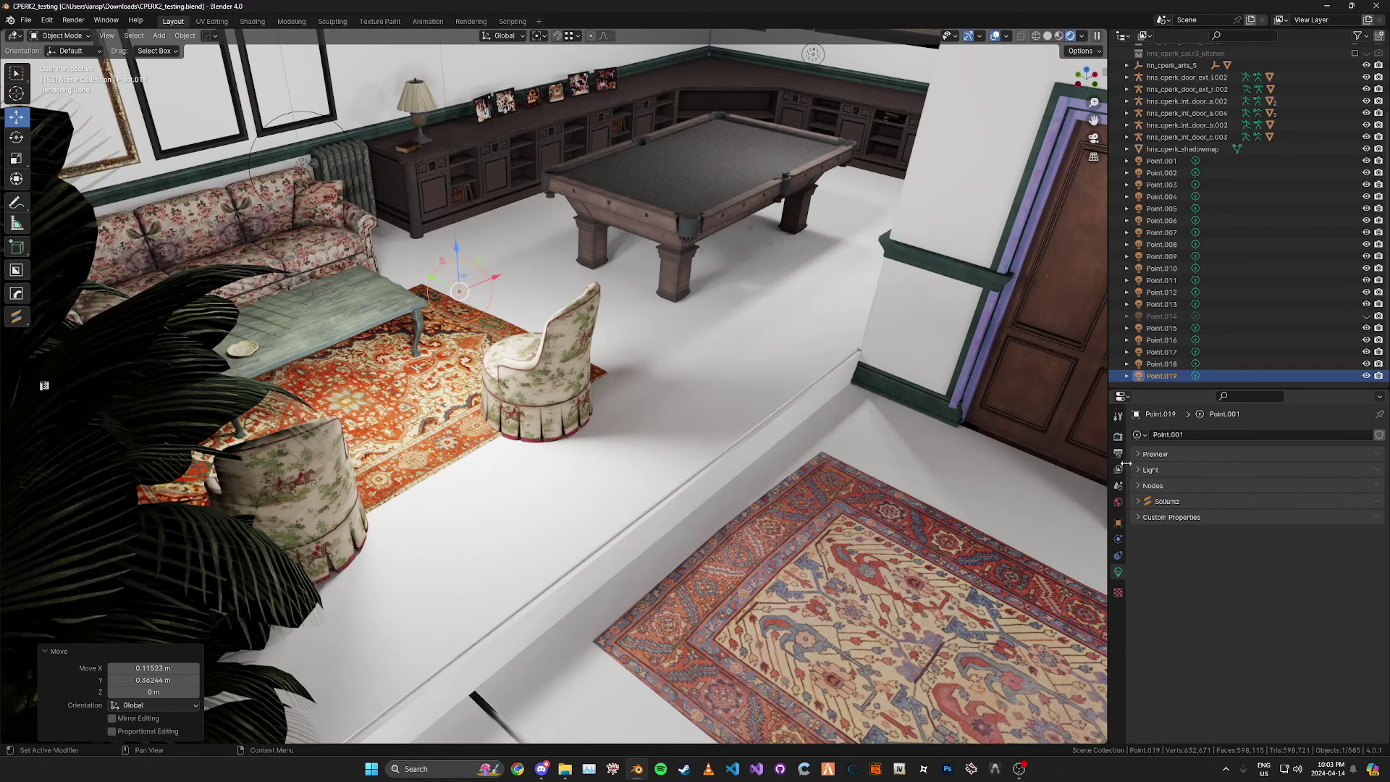
left_click(1117, 437)
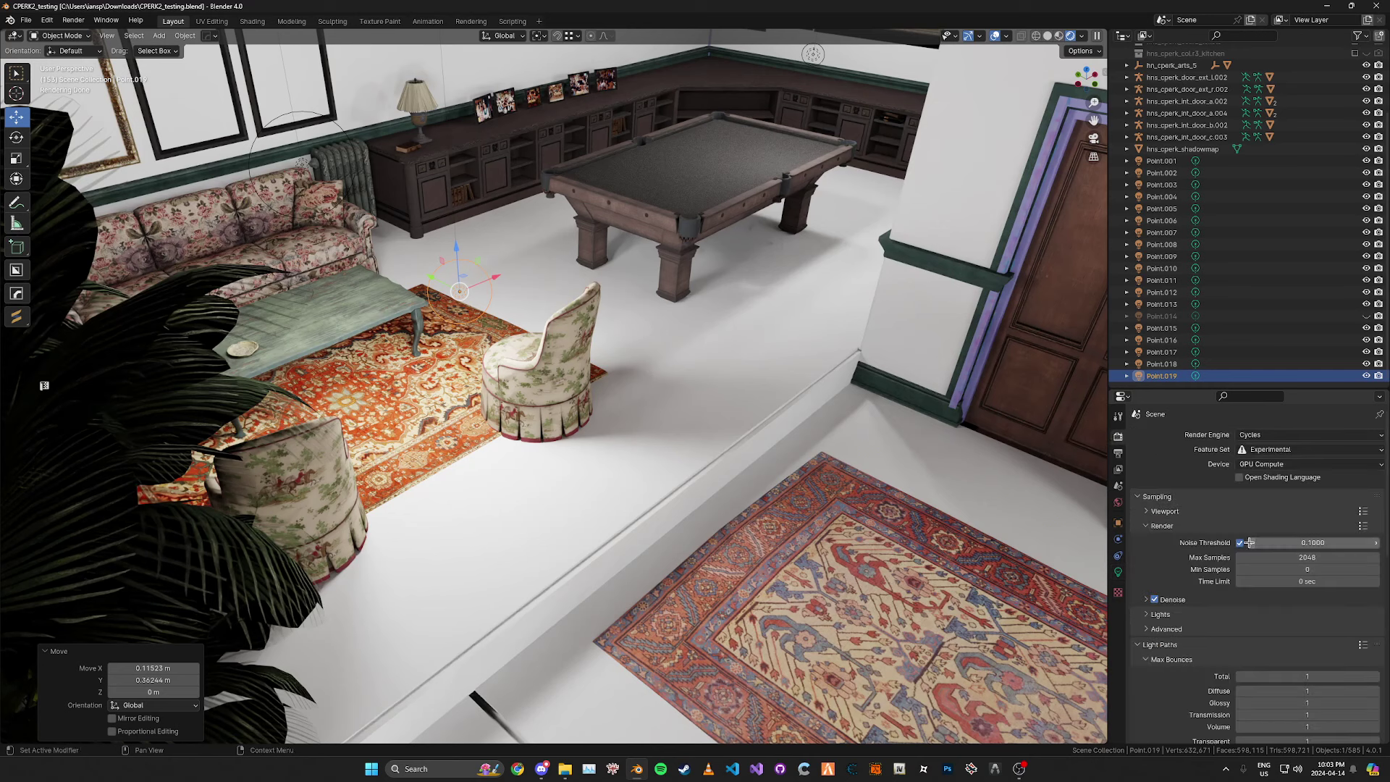
scroll(1179, 526, "down", 2)
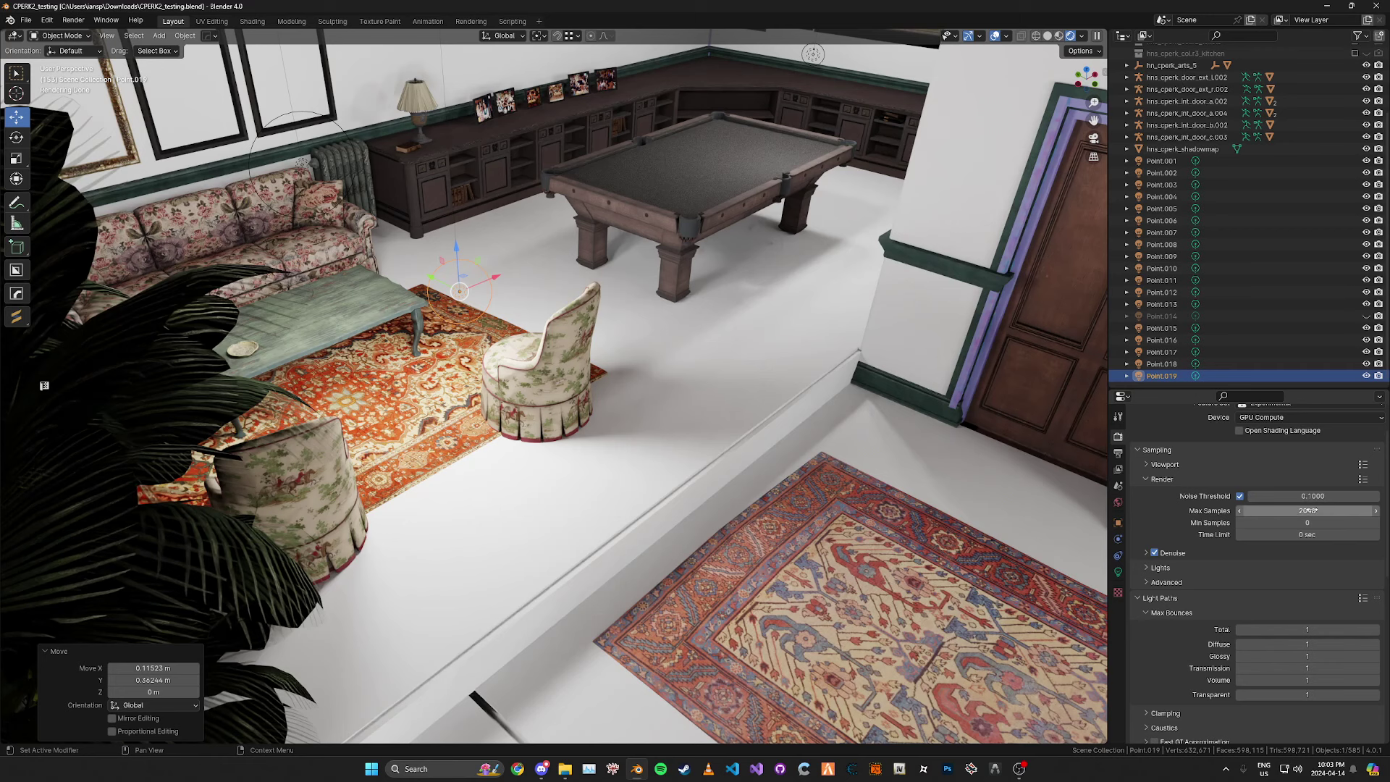
scroll(1277, 511, "down", 3)
left_click(1145, 459)
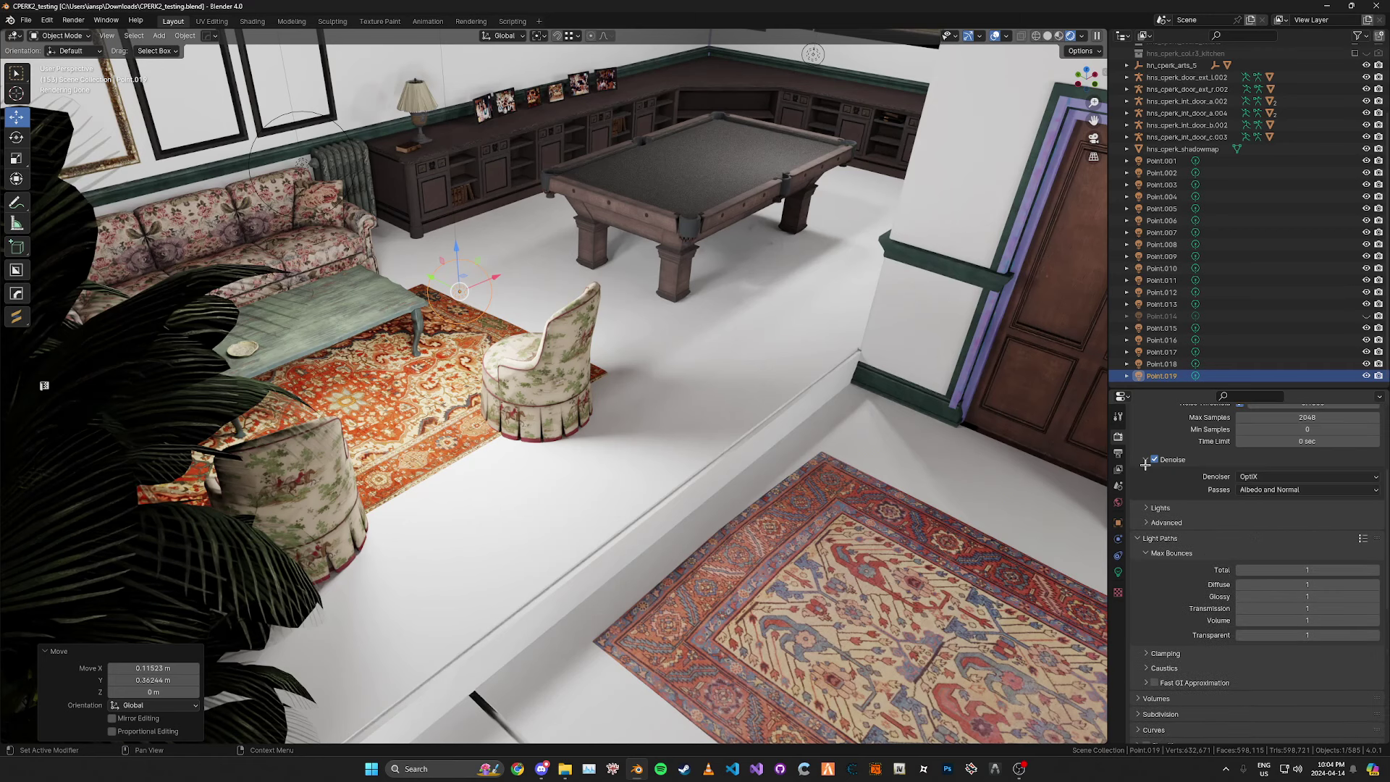
left_click(1145, 460)
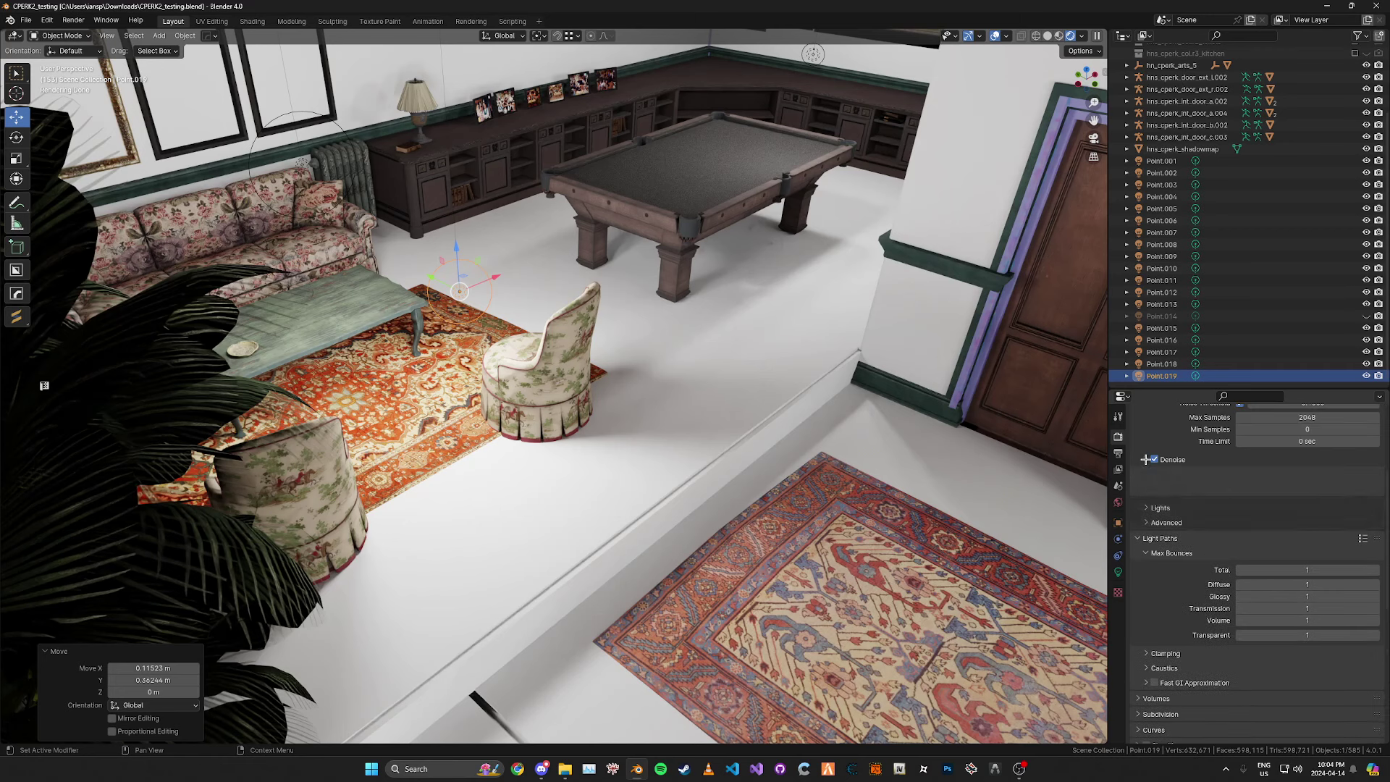
scroll(1183, 499, "down", 1)
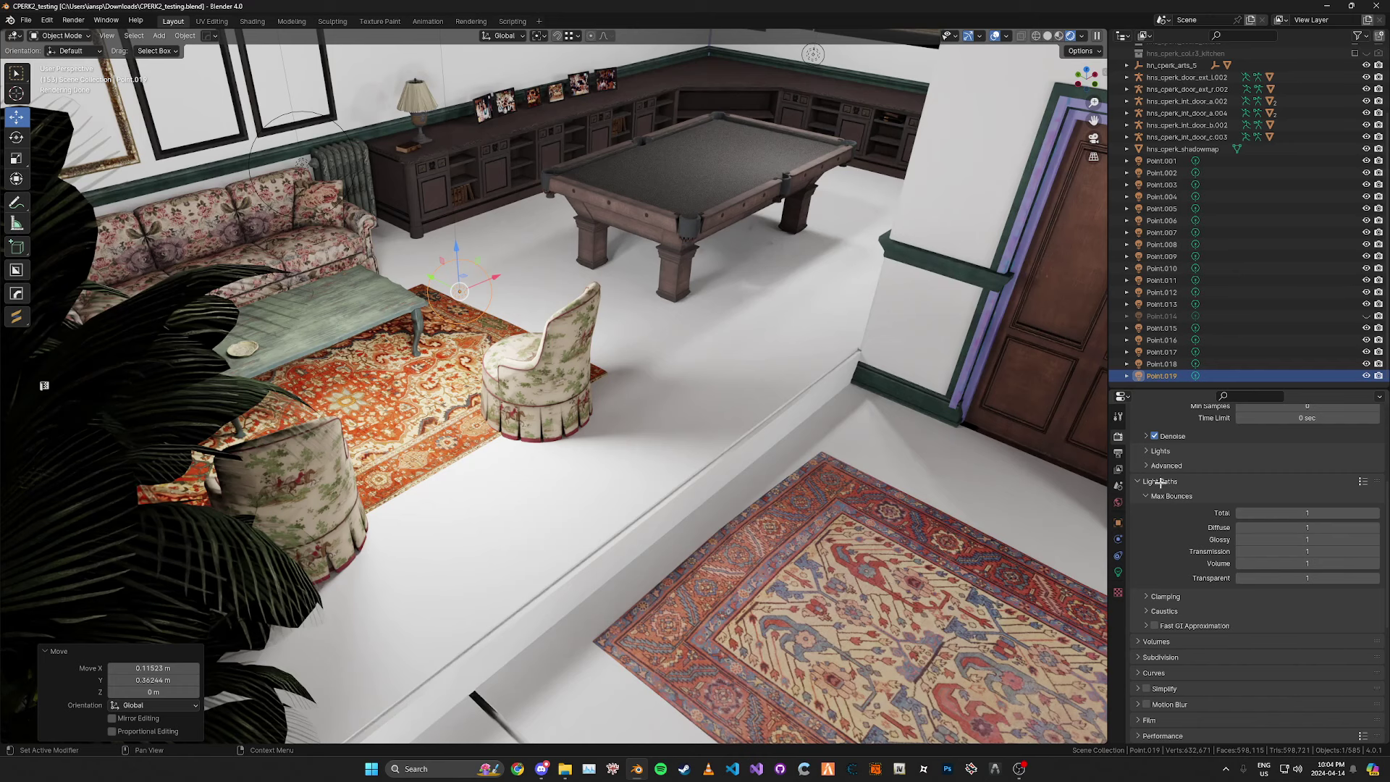
Step: Collapse the light path settings and choose Shadow as the bake type
left_click(1179, 496)
left_click(1157, 481)
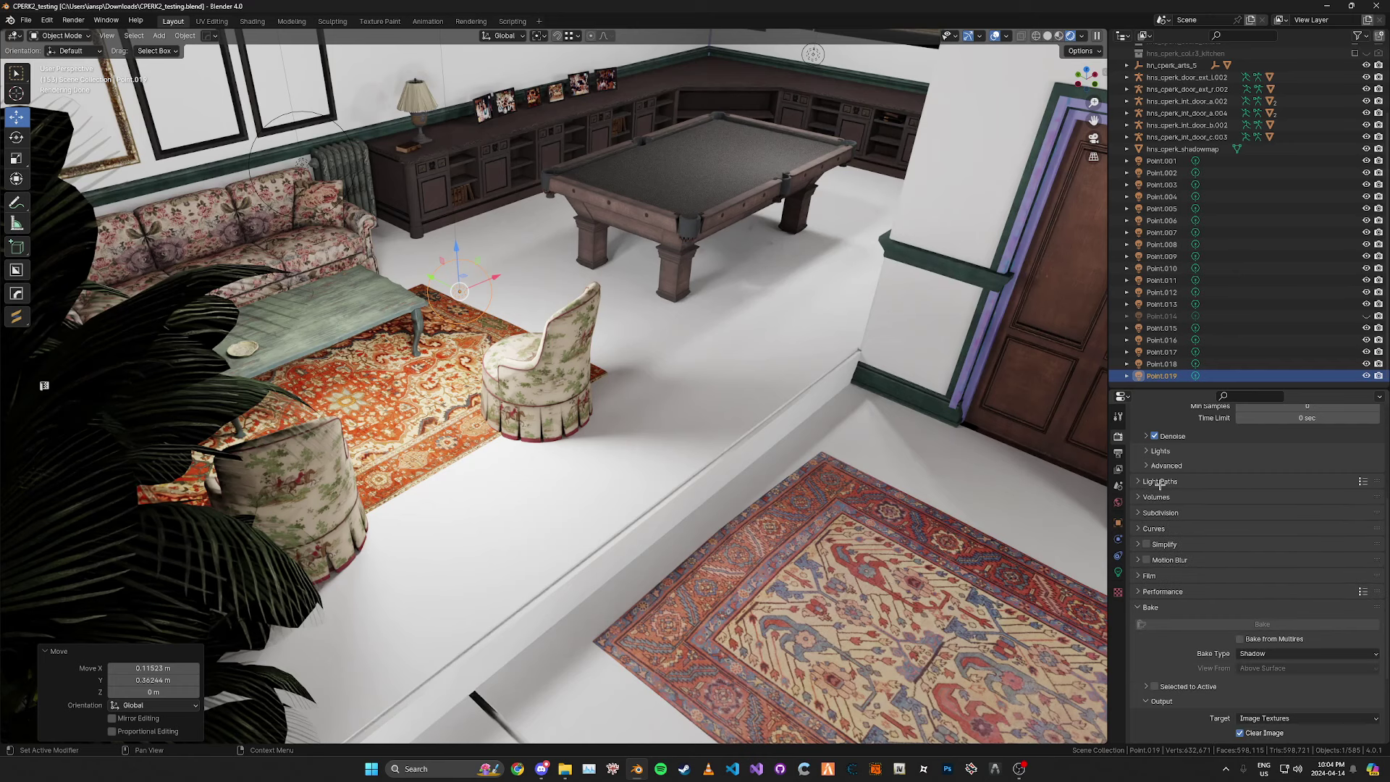
scroll(1168, 486, "down", 4)
scroll(1183, 490, "up", 1)
scroll(1184, 492, "down", 2)
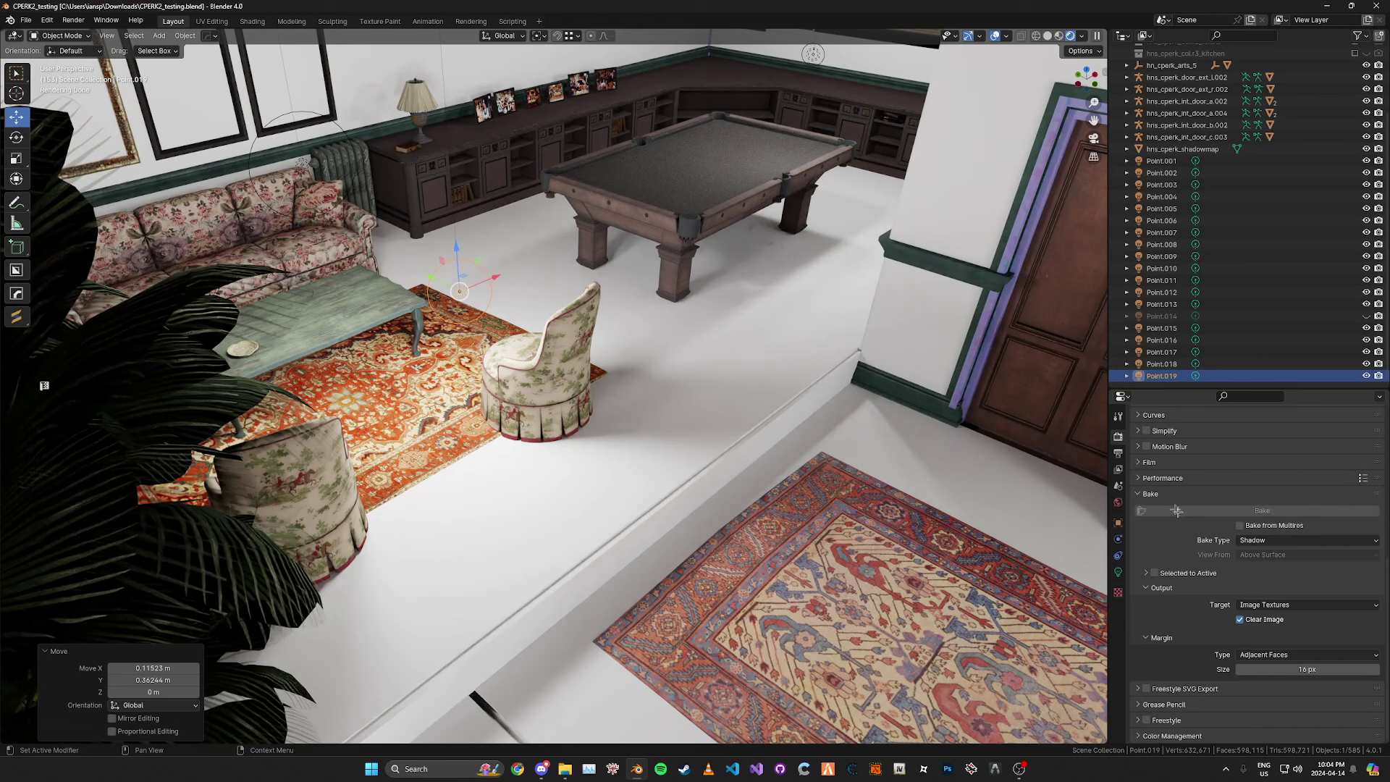
left_click(1274, 540)
left_click(1278, 580)
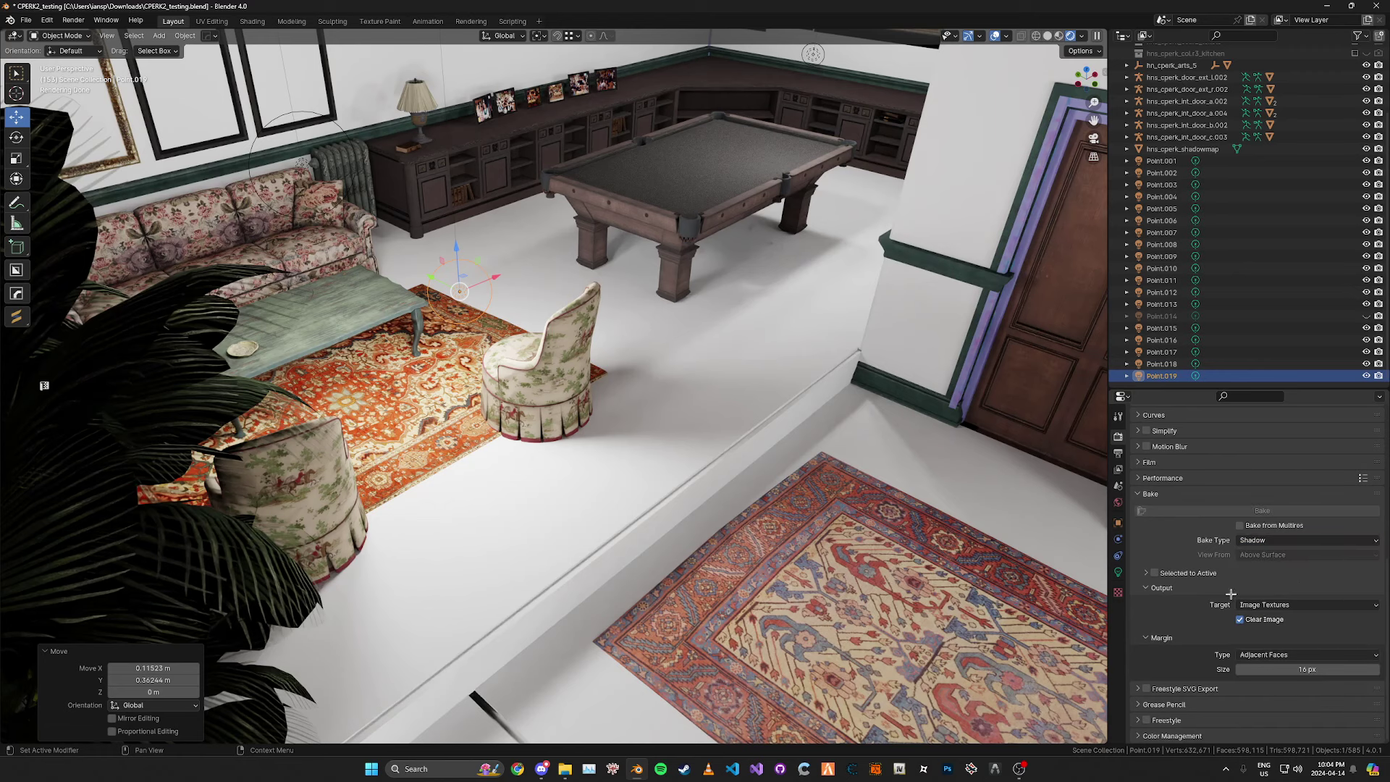
Step: Select the hns_cperk_shadowmap mesh and check the Untitled image texture node in its material
middle_click_drag(897, 441, 1120, 274)
left_click(1182, 149)
middle_click_drag(933, 304, 822, 325)
left_click(252, 21)
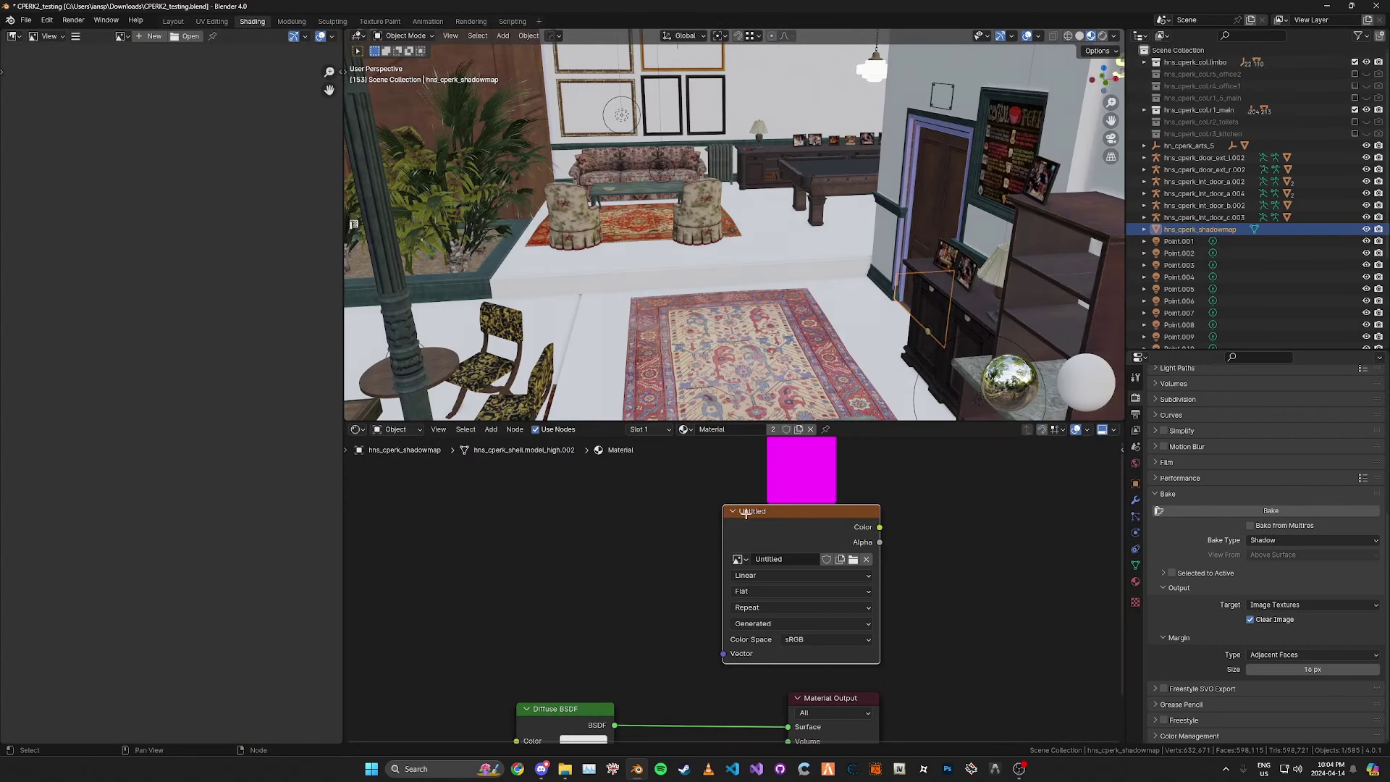
left_click(173, 21)
Step: Unwrap all faces of the hns_cperk_shadowmap mesh with Smart UV Project
key("Tab")
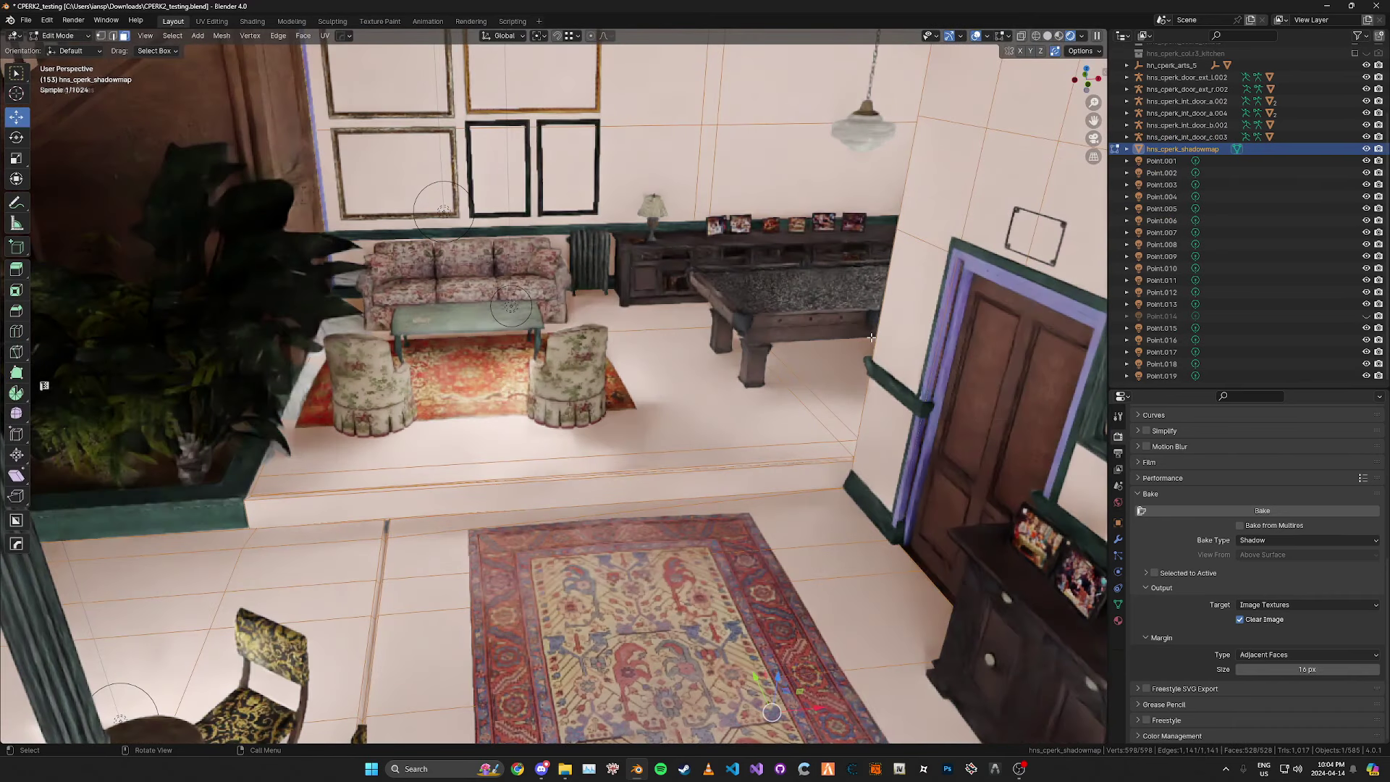
left_click(217, 21)
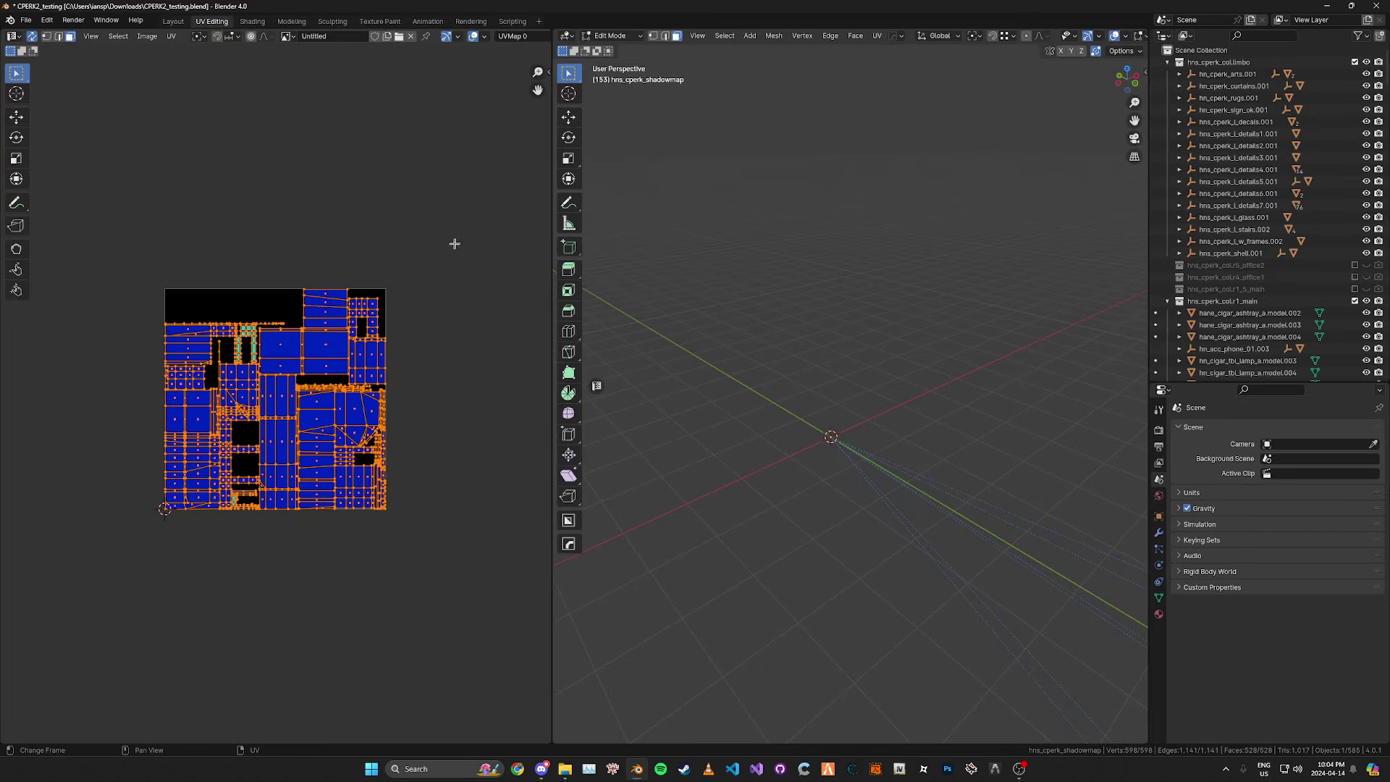
key("alt+a")
key("a")
key("u")
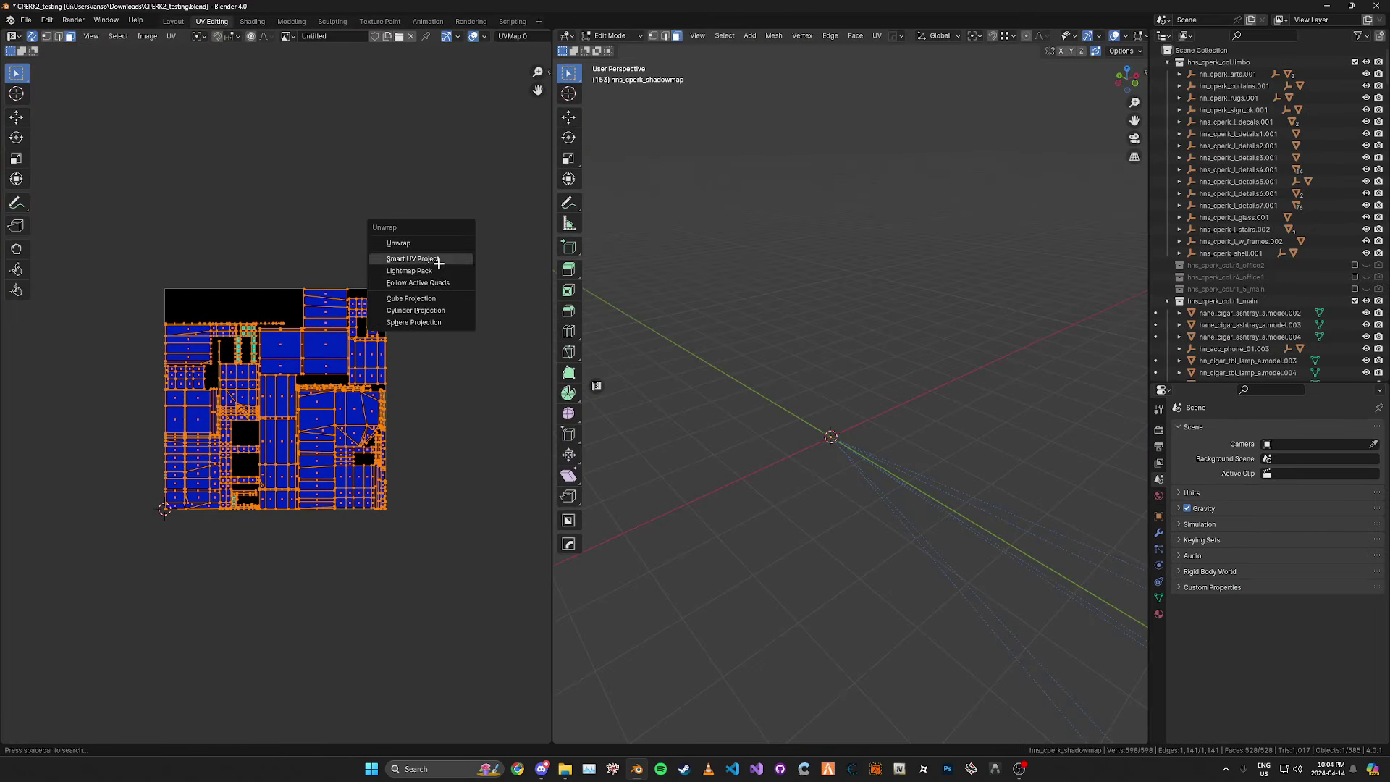
left_click(436, 259)
left_click(450, 370)
Step: Pack the shadowmap mesh's UV islands into a single tile with UVPackmaster and leave Edit Mode
scroll(427, 286, "up", 3)
middle_click_drag(365, 266, 242, 233, "shift")
key("n")
left_click(460, 179)
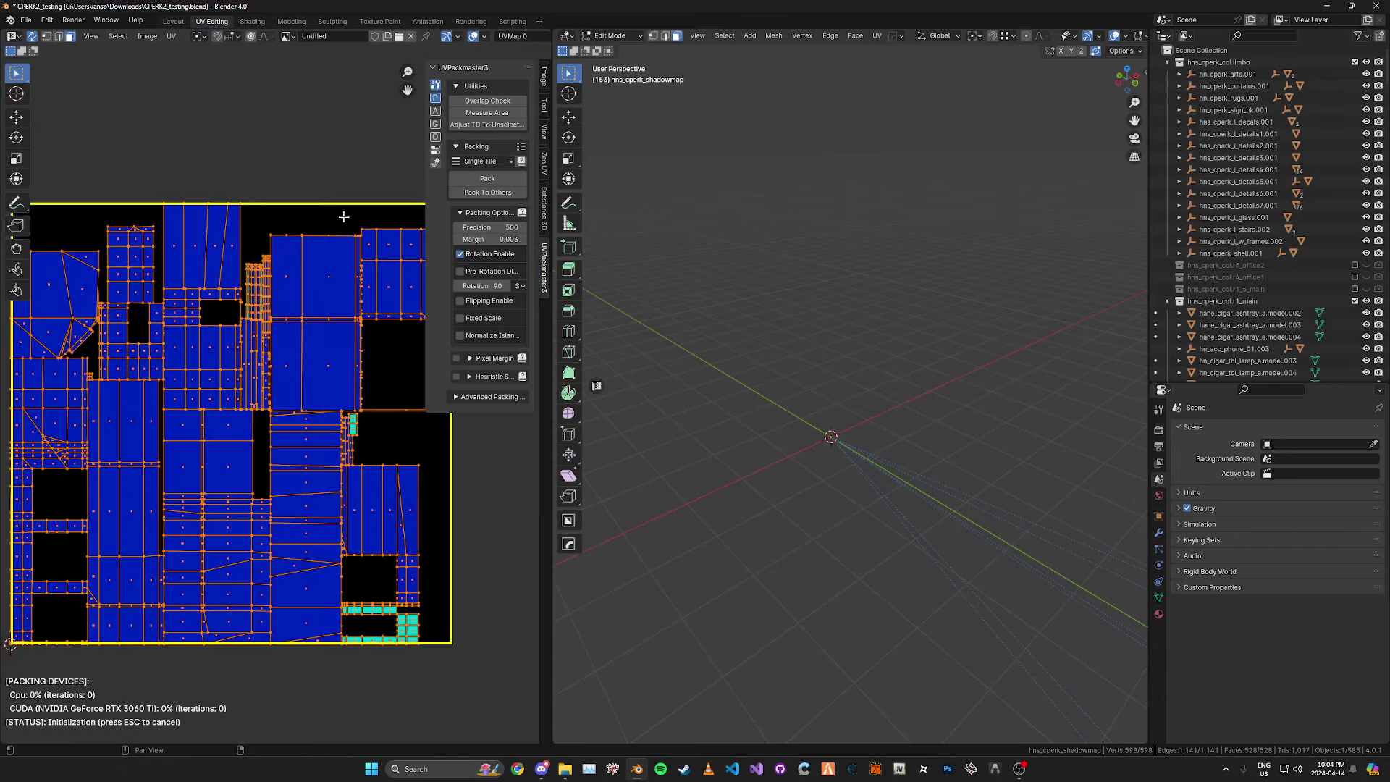
scroll(342, 218, "down", 5)
key("n")
key("Tab")
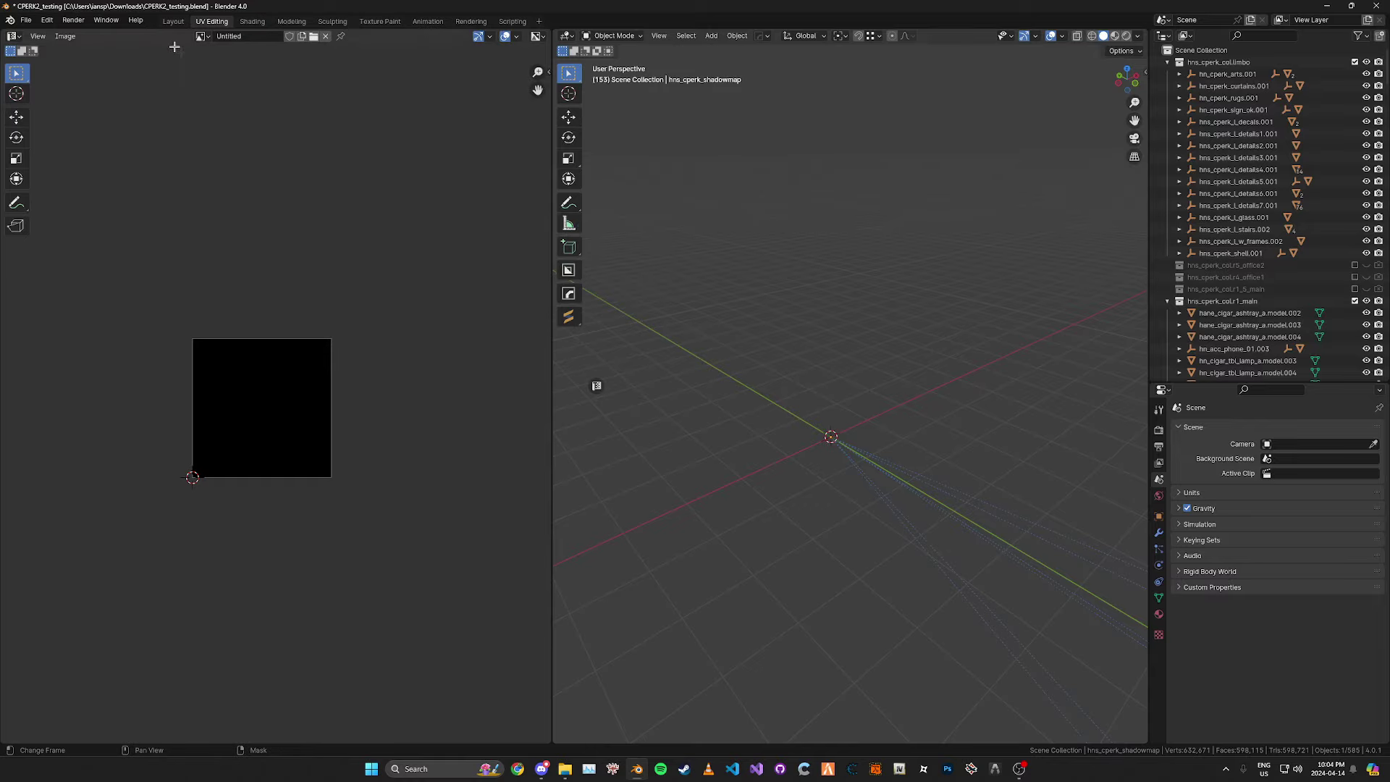
Step: Return to the café layout and bake the shadow map of the hns_cperk_shadowmap mesh
key("ctrl+Page_Up")
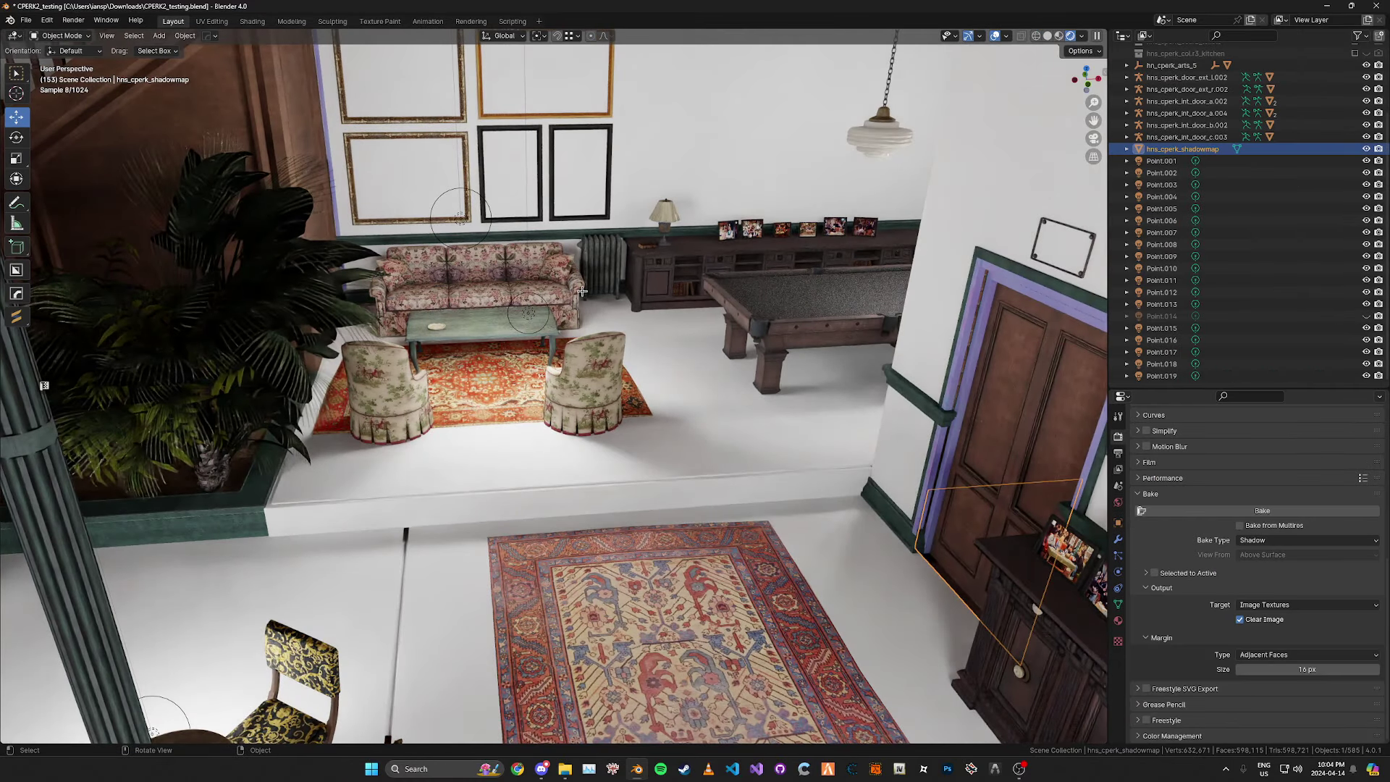
middle_click_drag(582, 291, 595, 291)
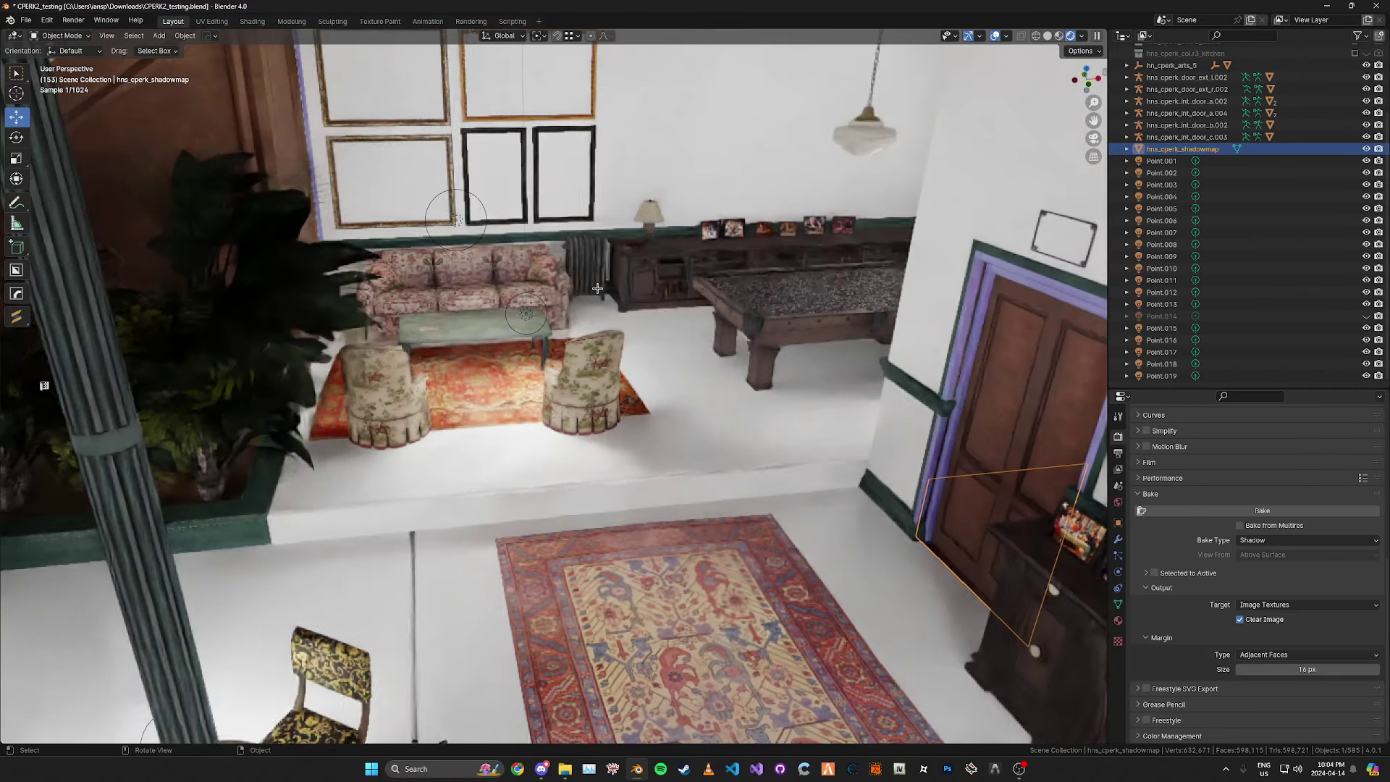
left_click(1302, 511)
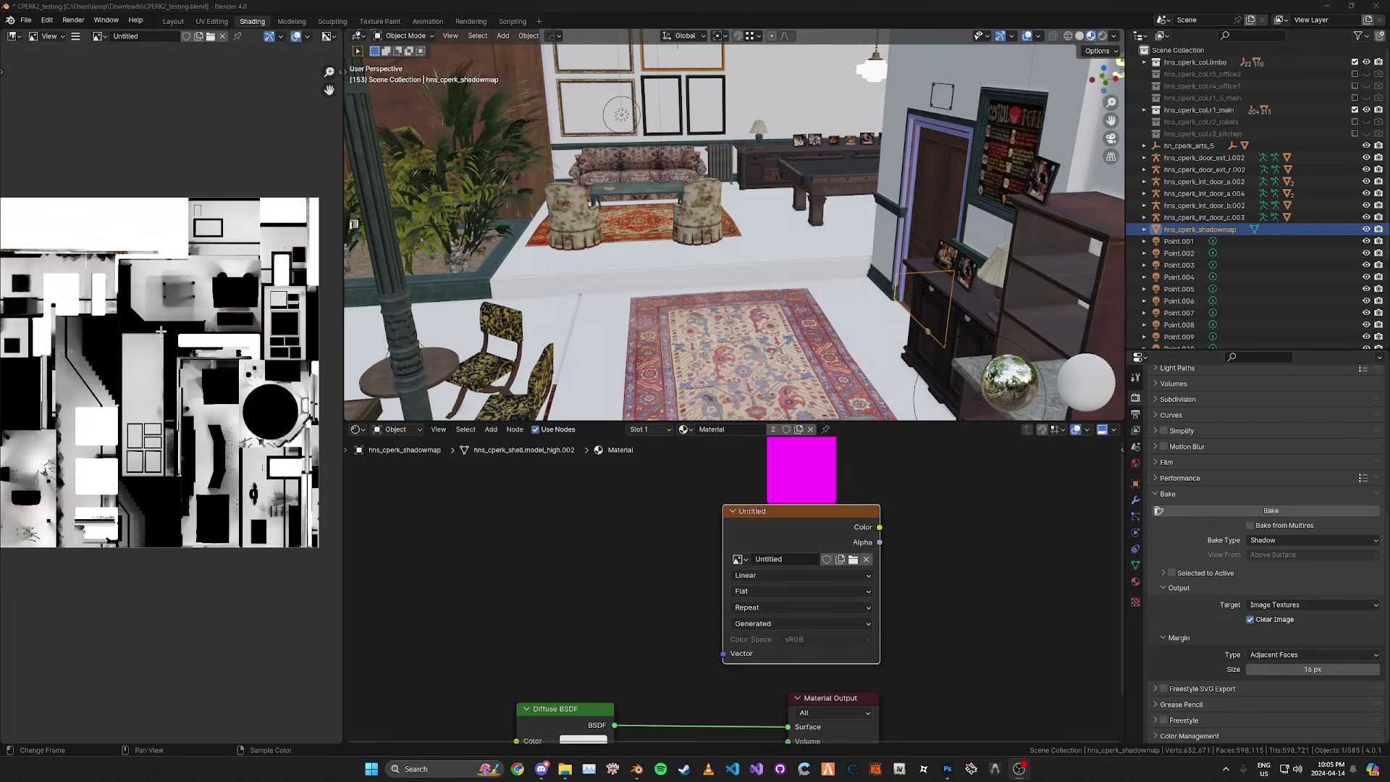
Step: Save the baked image as Untitled.png on the Desktop and save the Blender file
left_click(77, 37)
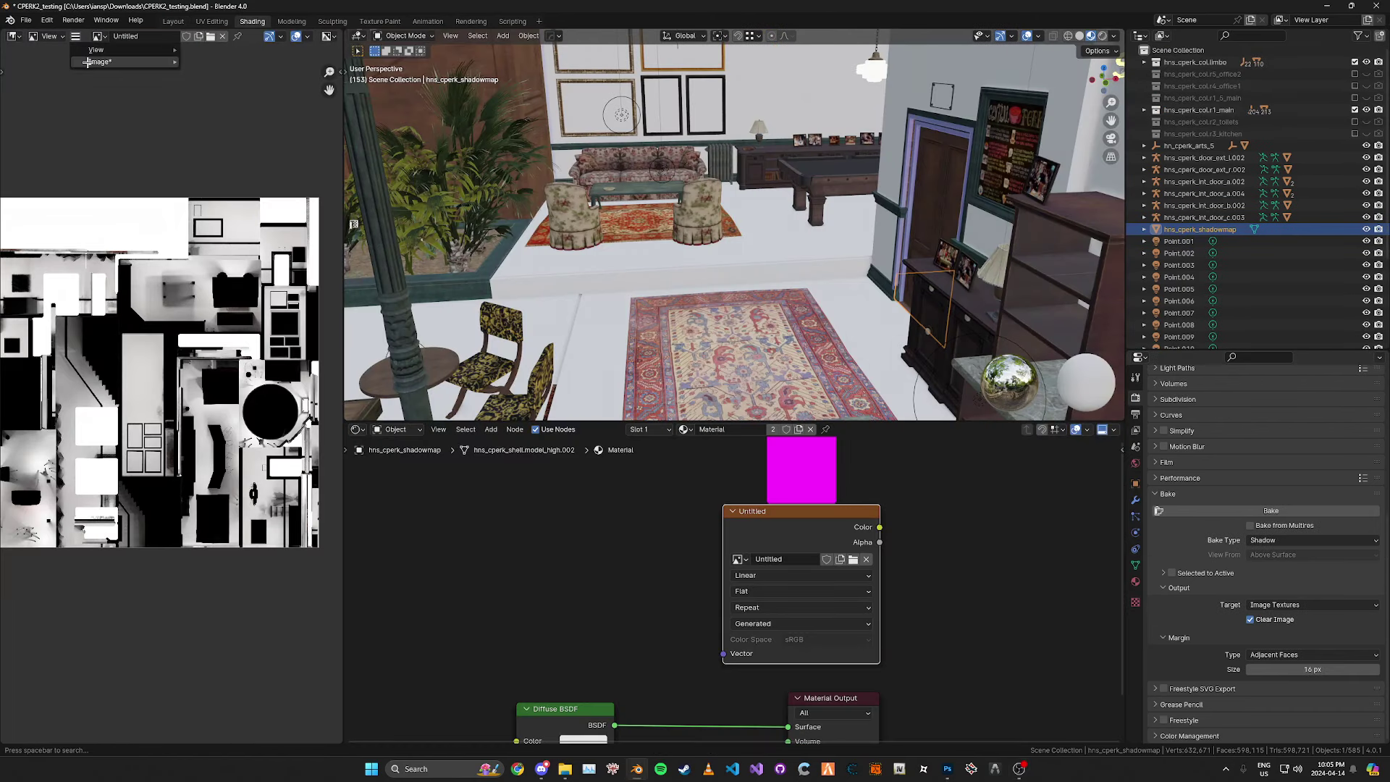
mouse_move(88, 63)
left_click(260, 188)
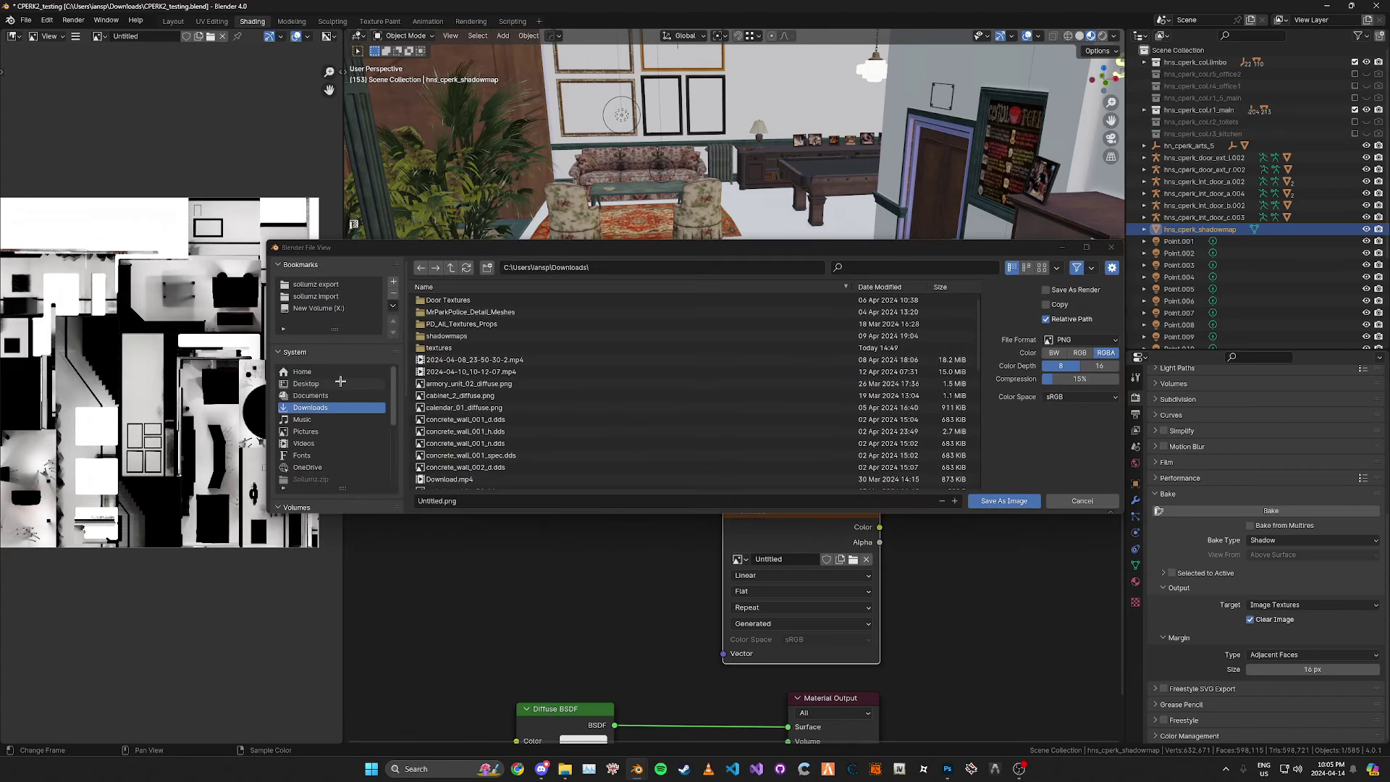
left_click(339, 384)
left_click(1002, 500)
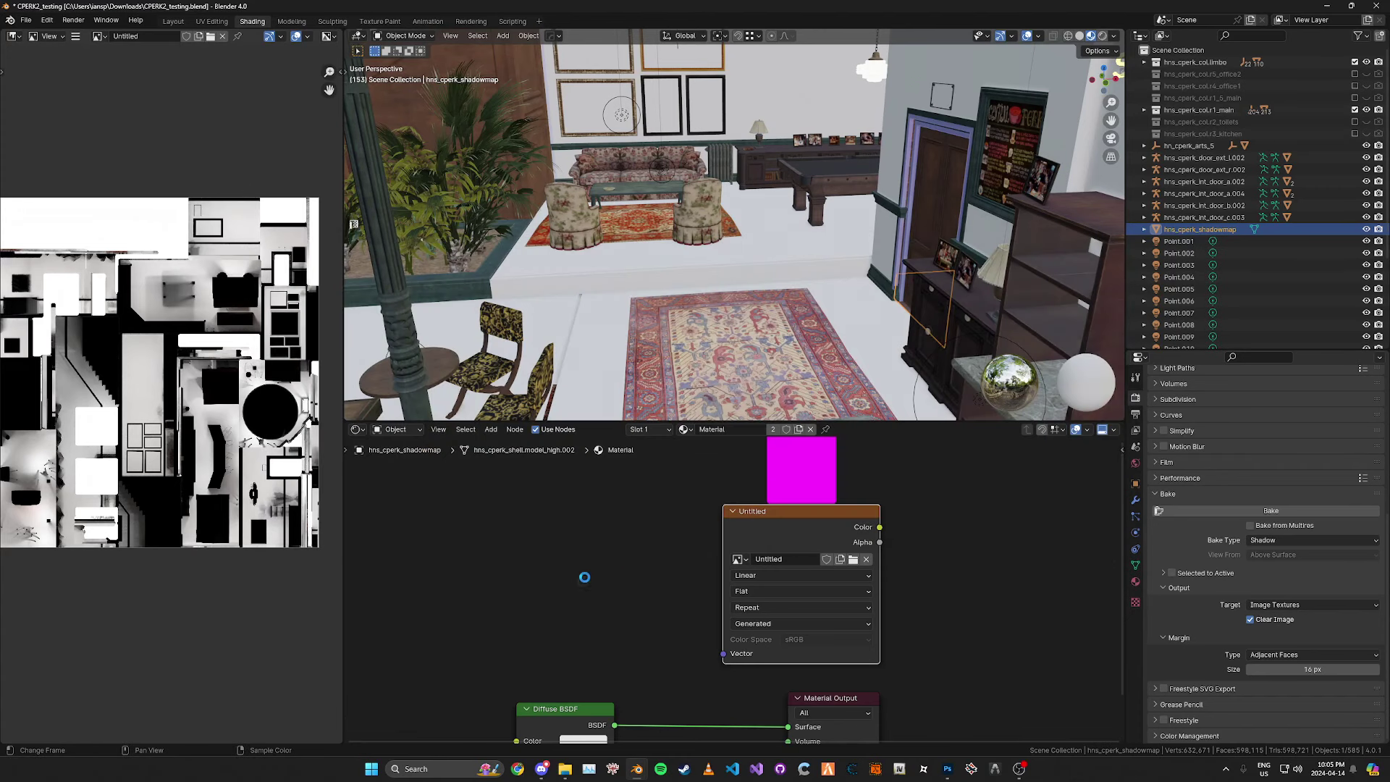
key("ctrl+s")
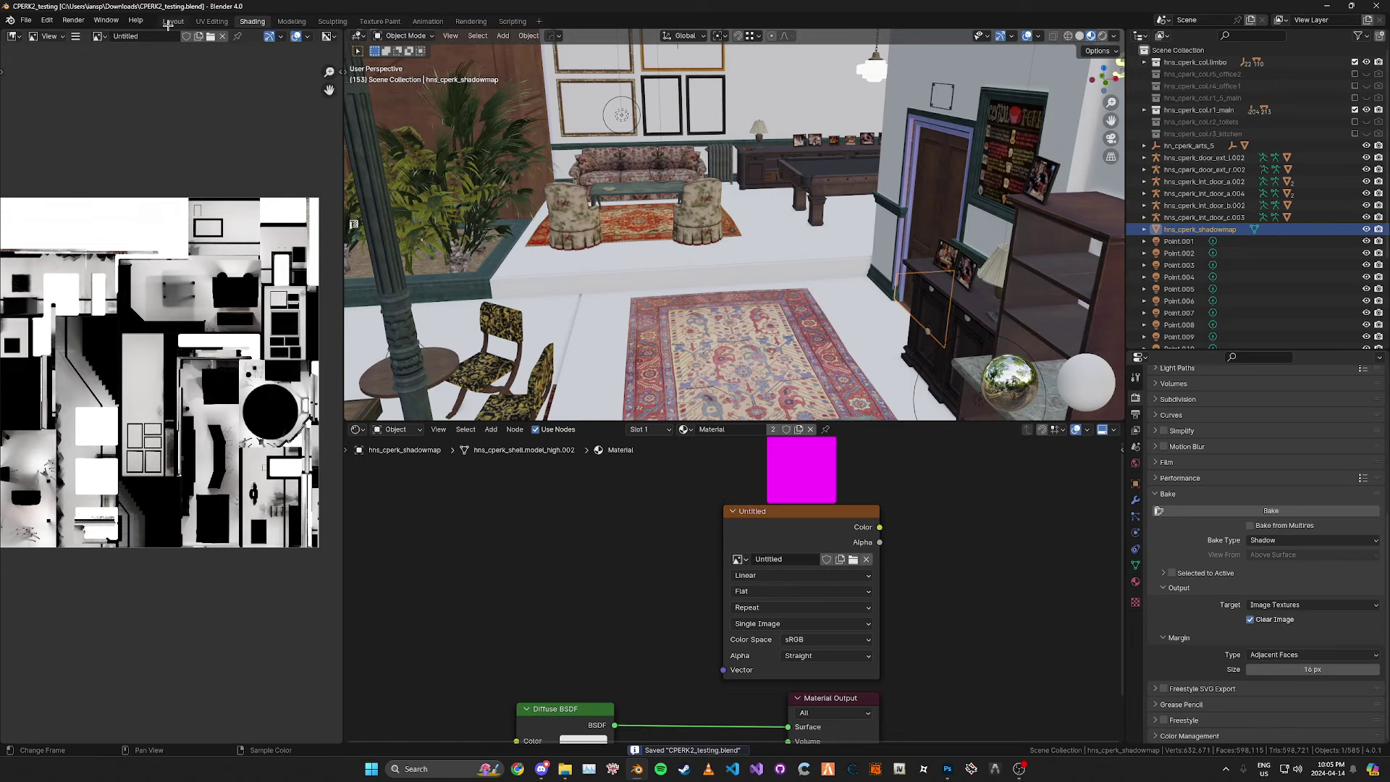
Step: Switch to Photoshop with the baked Untitled.png and invert the colours of Layer 1
left_click(172, 21)
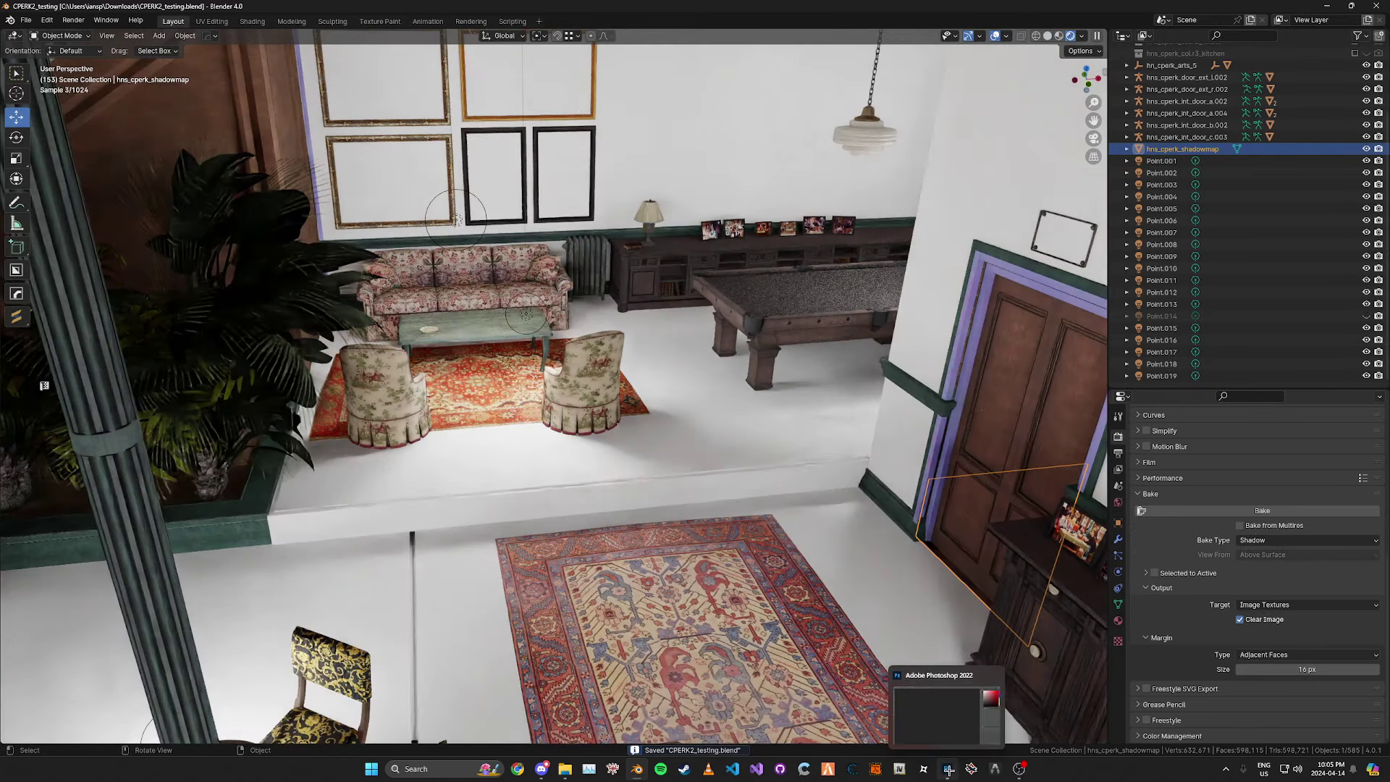
left_click(947, 769)
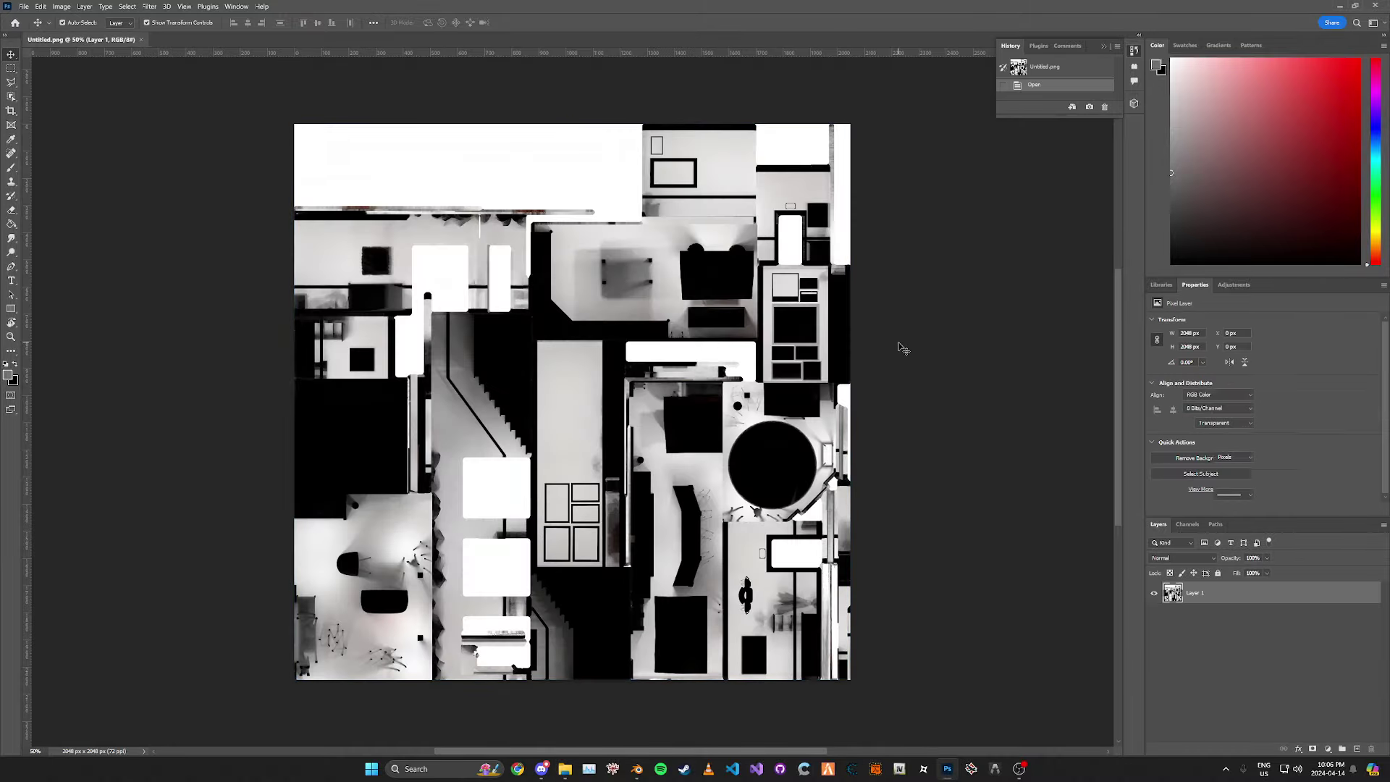
left_click(903, 348)
scroll(847, 345, "up", 1)
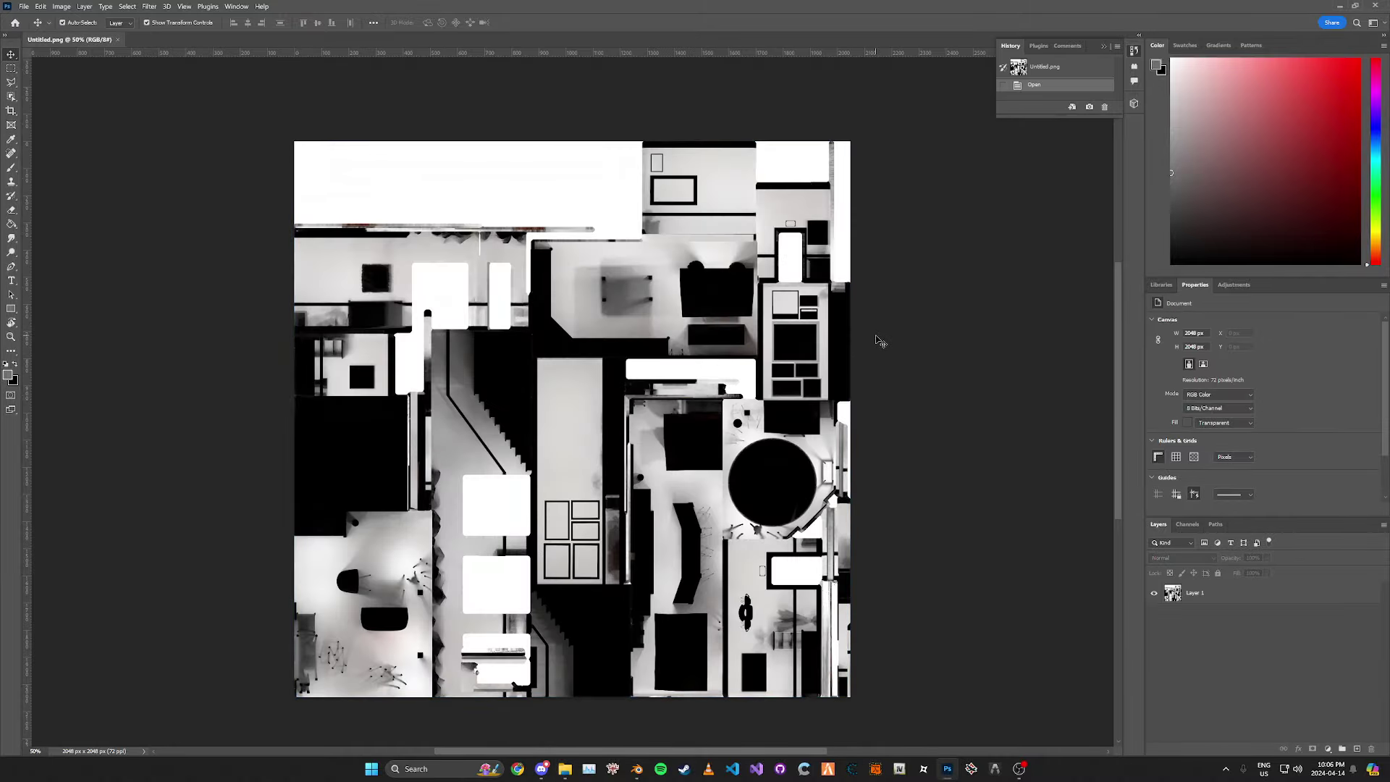
key("alt+i")
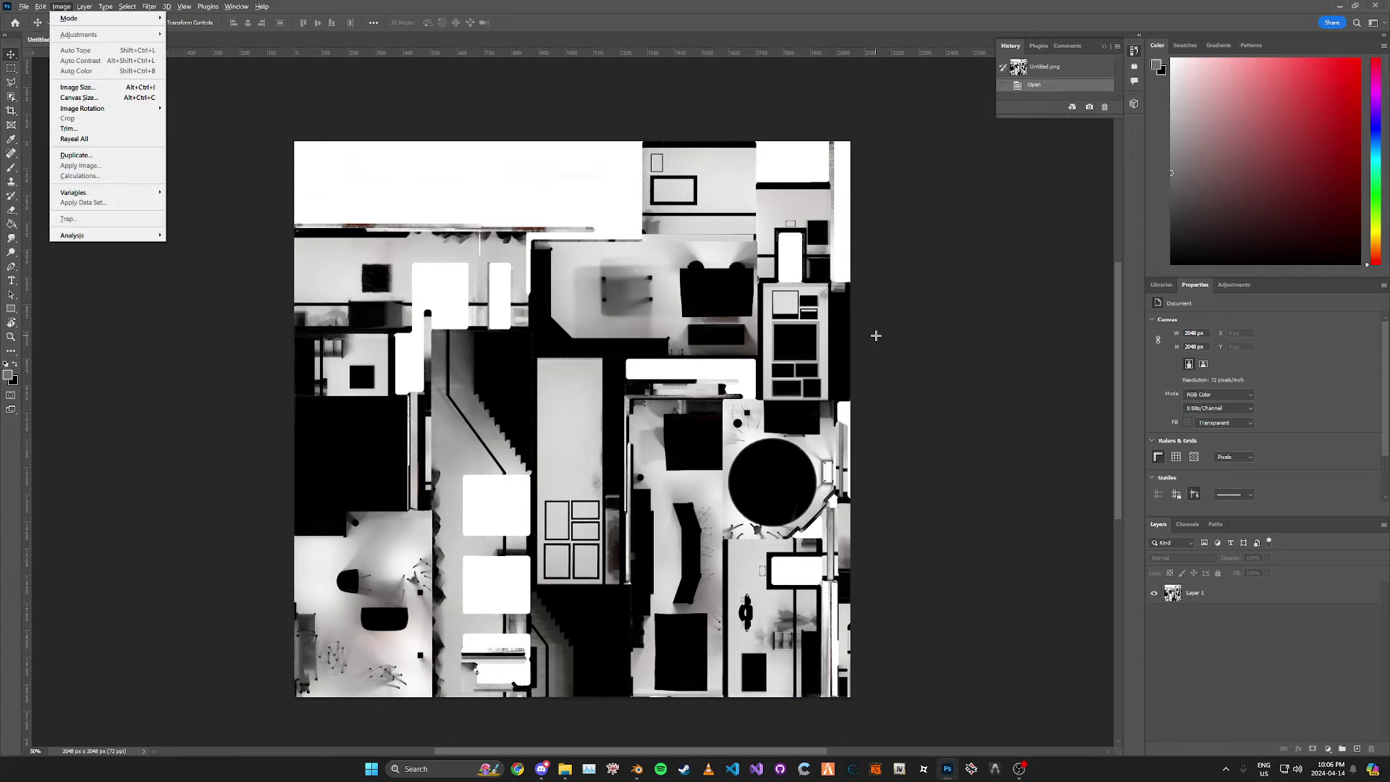
key("Escape")
left_click(1236, 602)
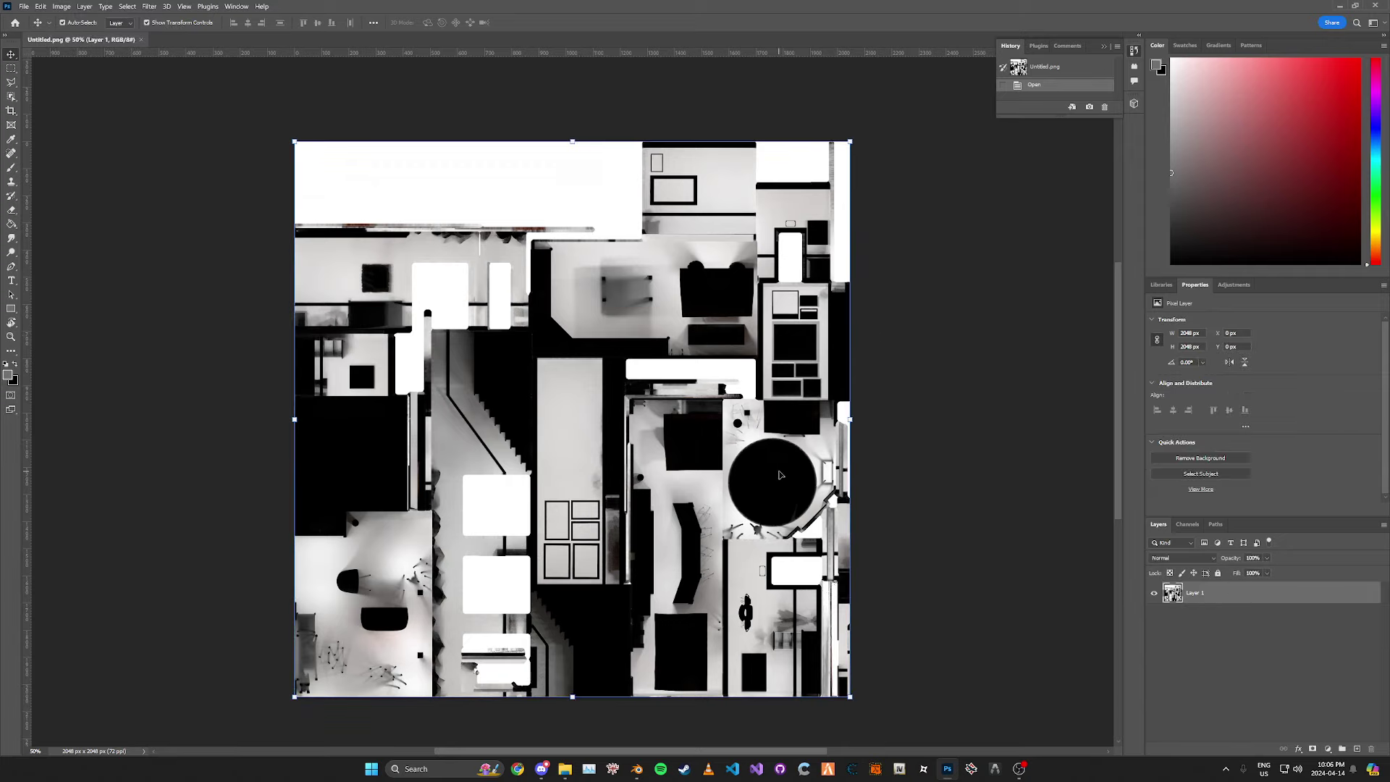
key("ctrl+i")
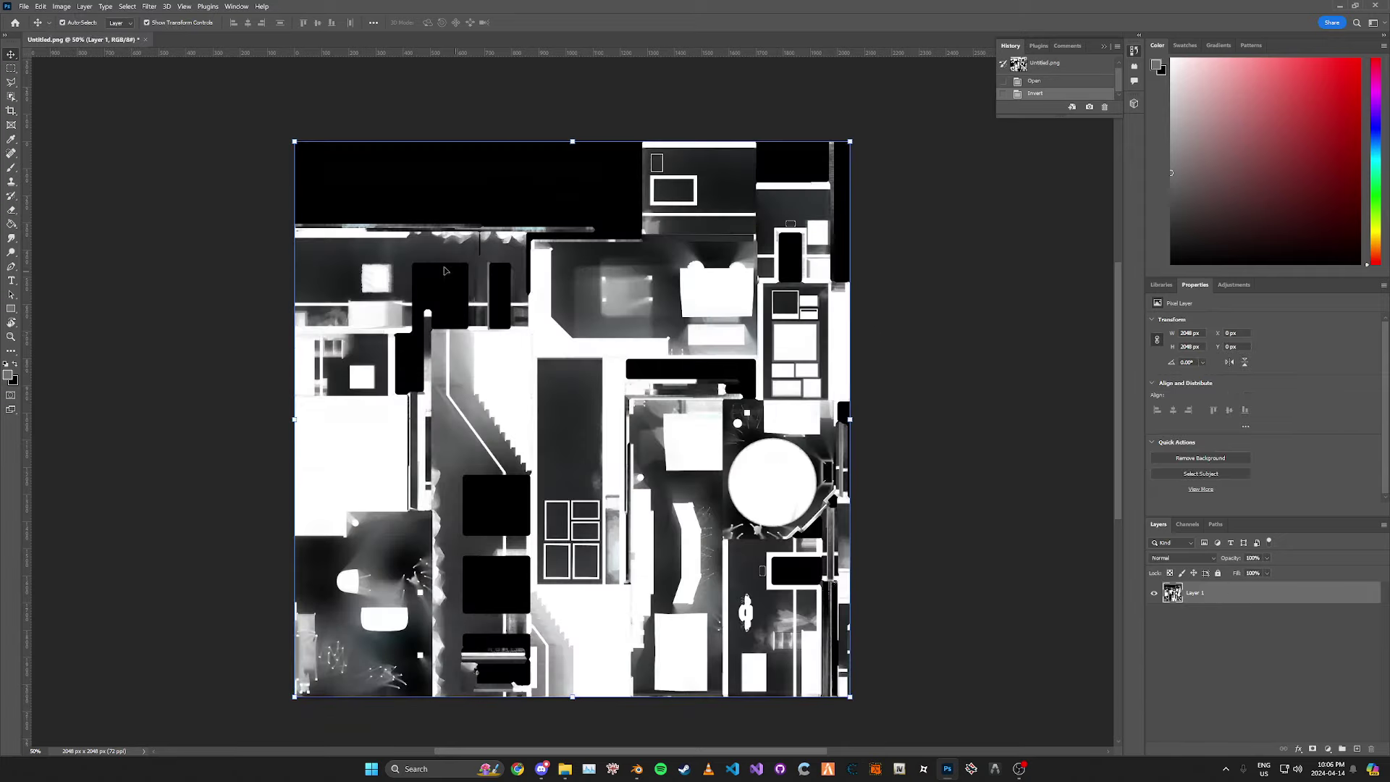
Step: Convert the inverted shadow map to Grayscale mode, discarding its colour information
left_click(41, 6)
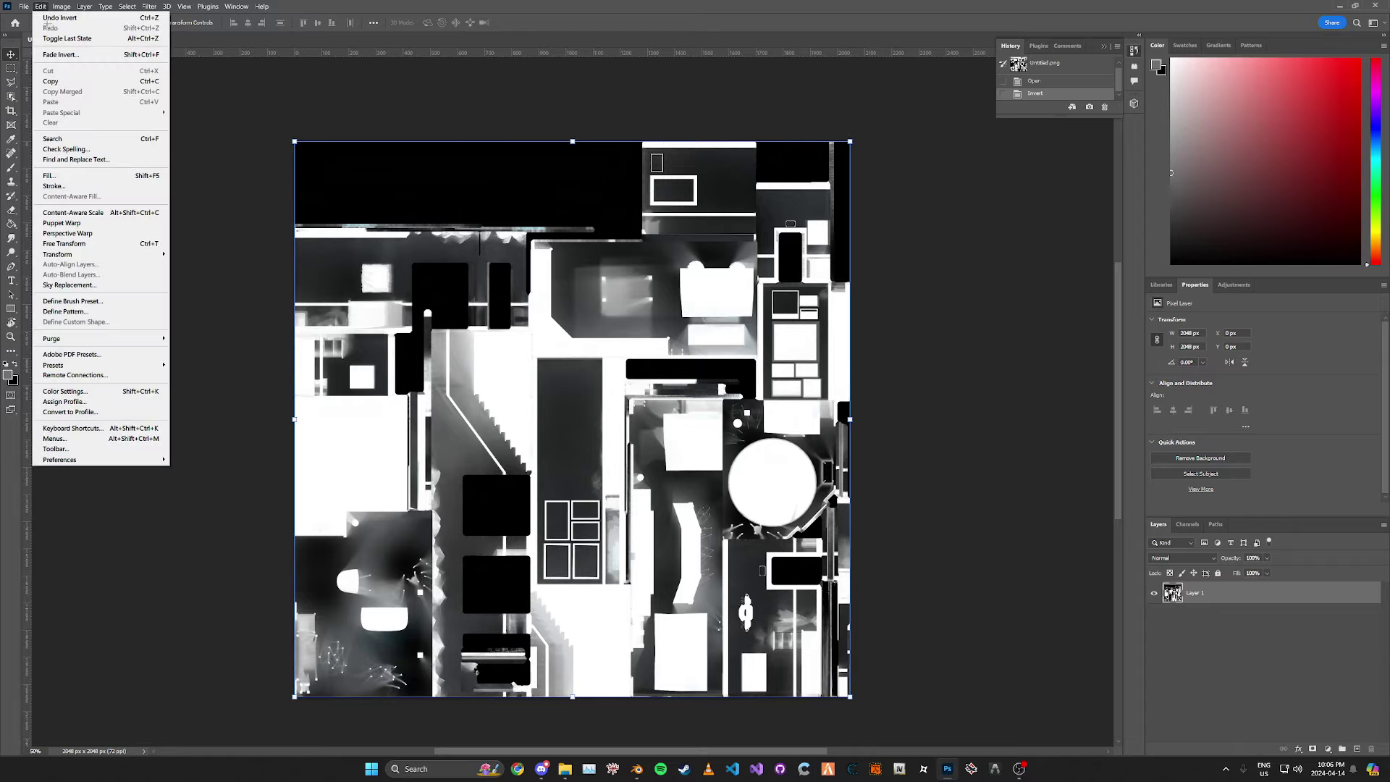
mouse_move(61, 6)
left_click(187, 28)
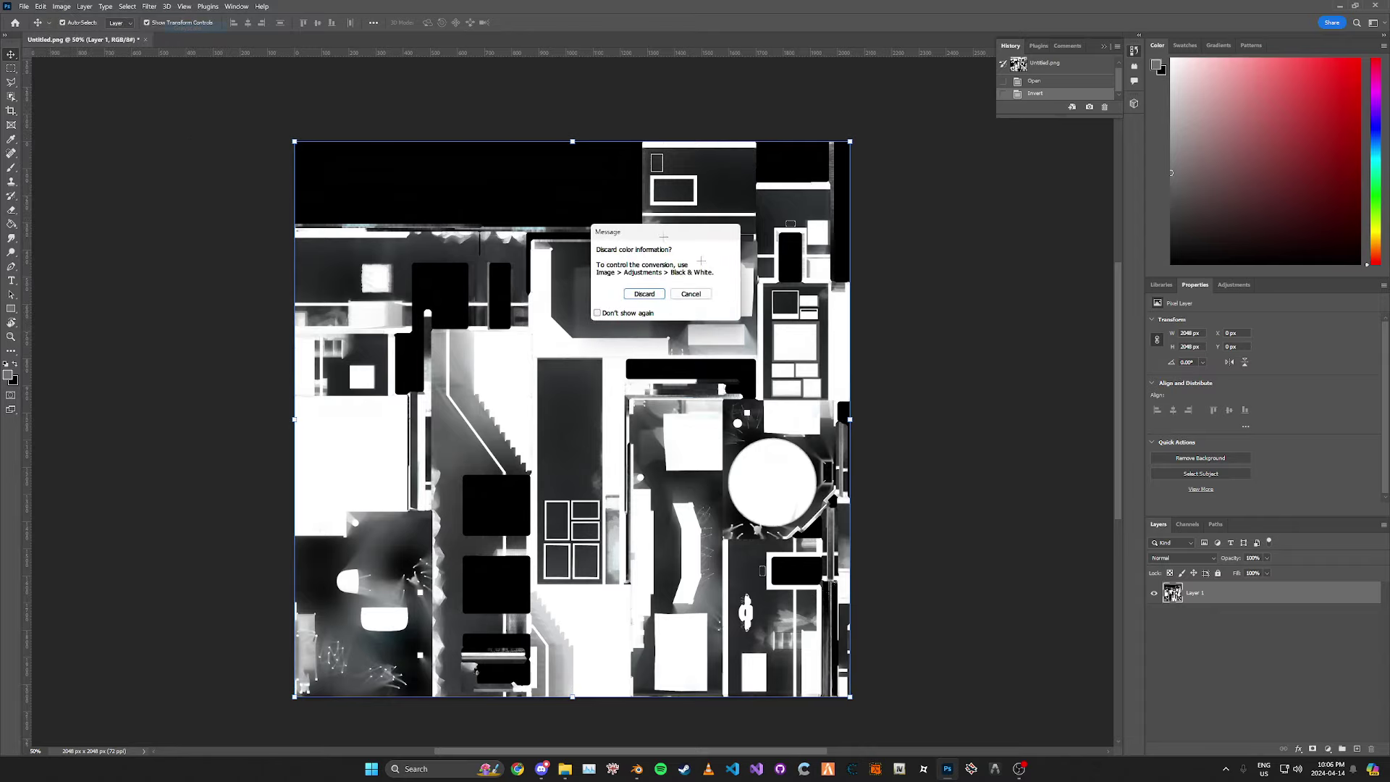
left_click(652, 293)
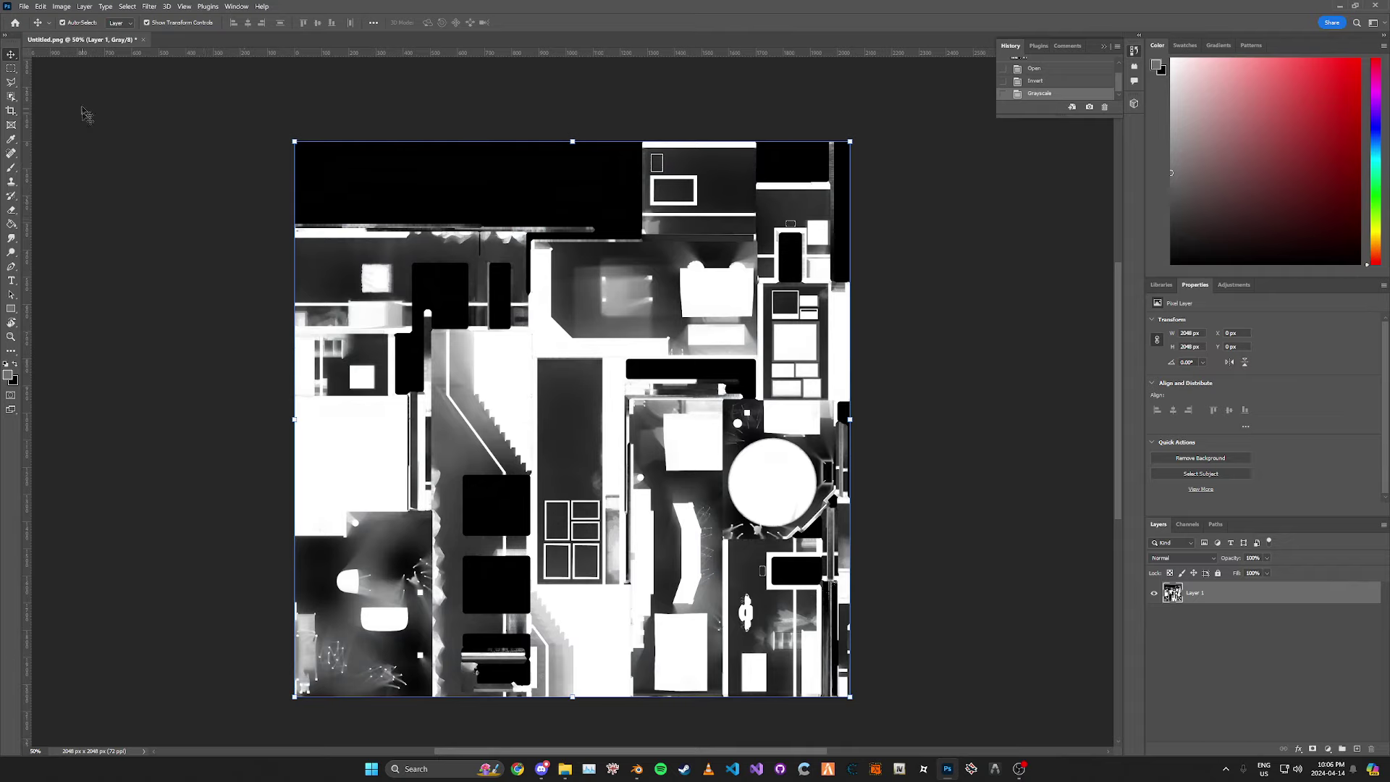
Step: Apply a Levels adjustment to Layer 1 with the black output level set to 9, keeping the other levels at their defaults
left_click(62, 5)
mouse_move(105, 34)
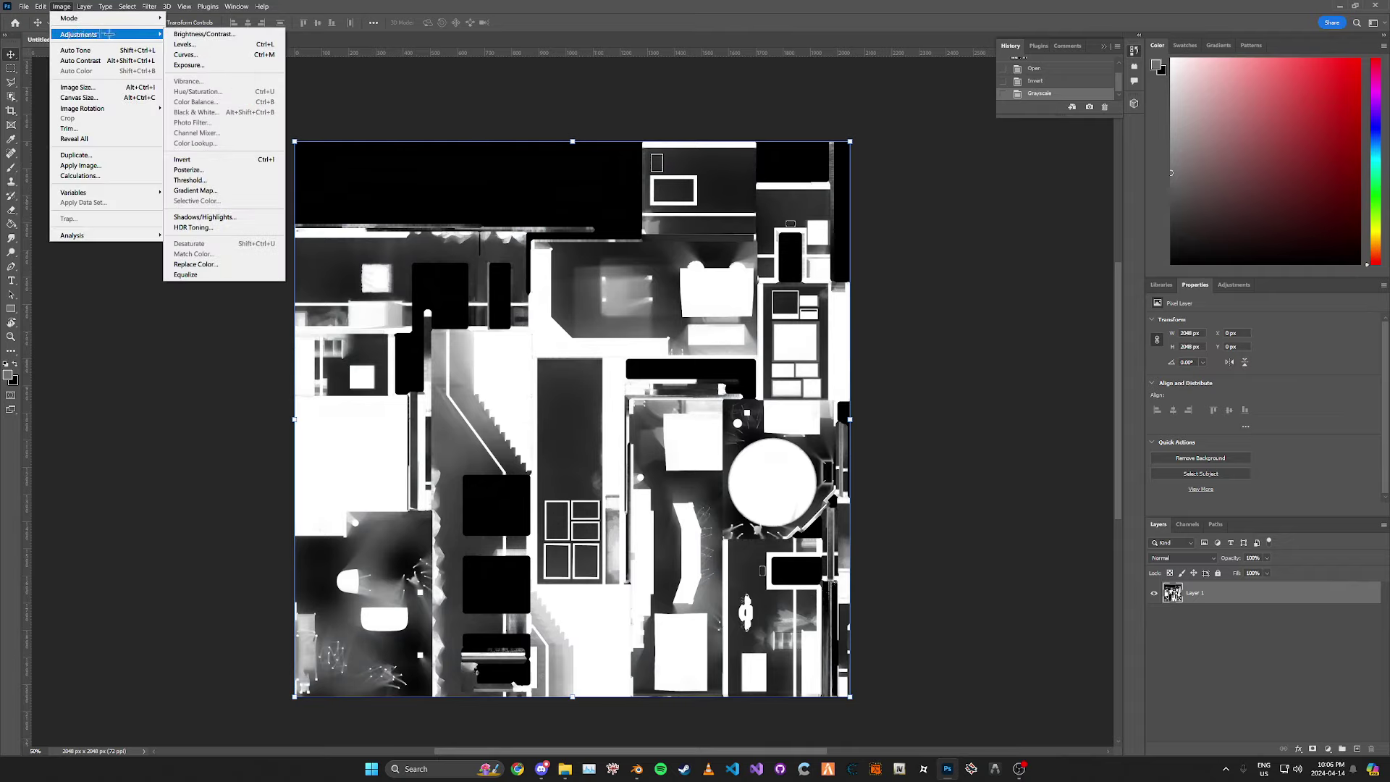
left_click(209, 44)
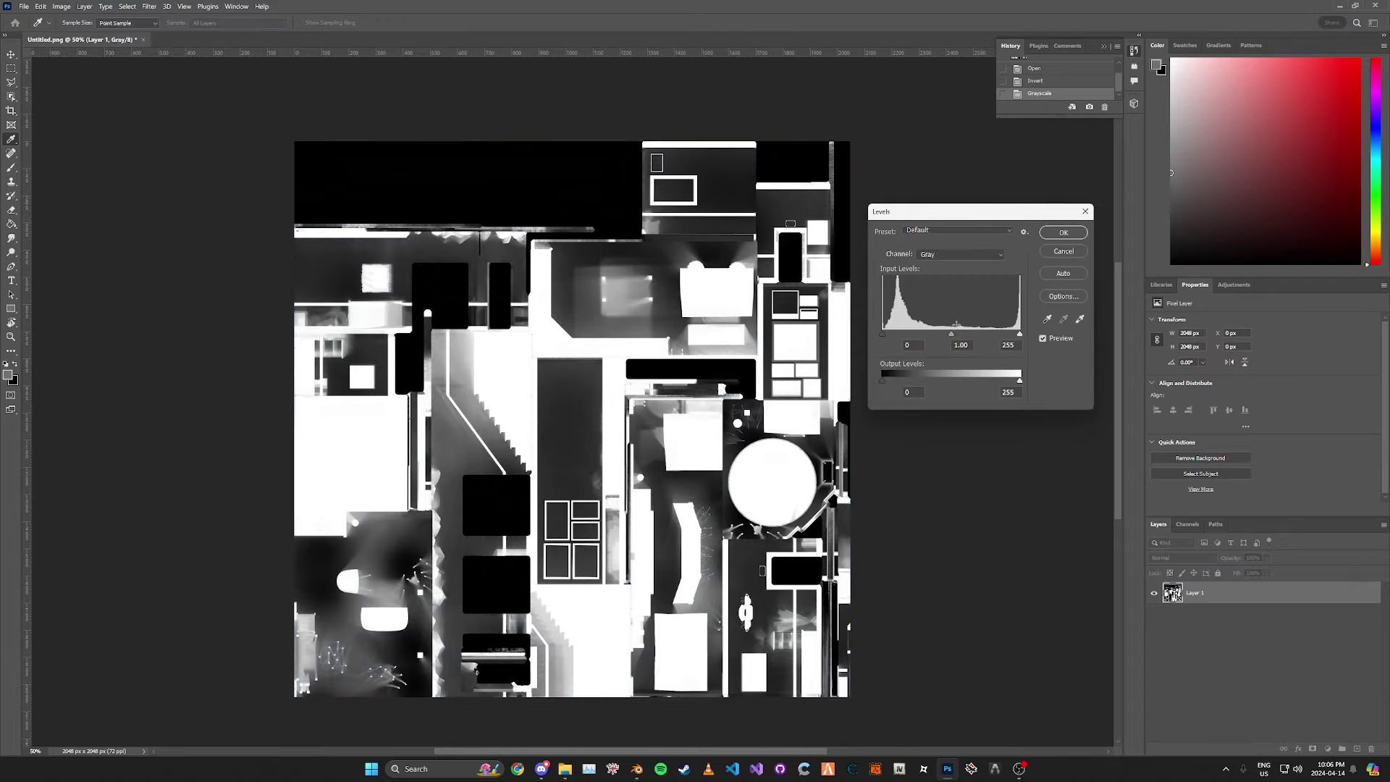
mouse_move(950, 331)
left_mouse_down()
mouse_move(970, 333)
mouse_move(951, 333)
left_mouse_up()
mouse_move(885, 375)
left_mouse_down()
mouse_move(931, 375)
mouse_move(887, 376)
left_mouse_up()
left_click(1063, 232)
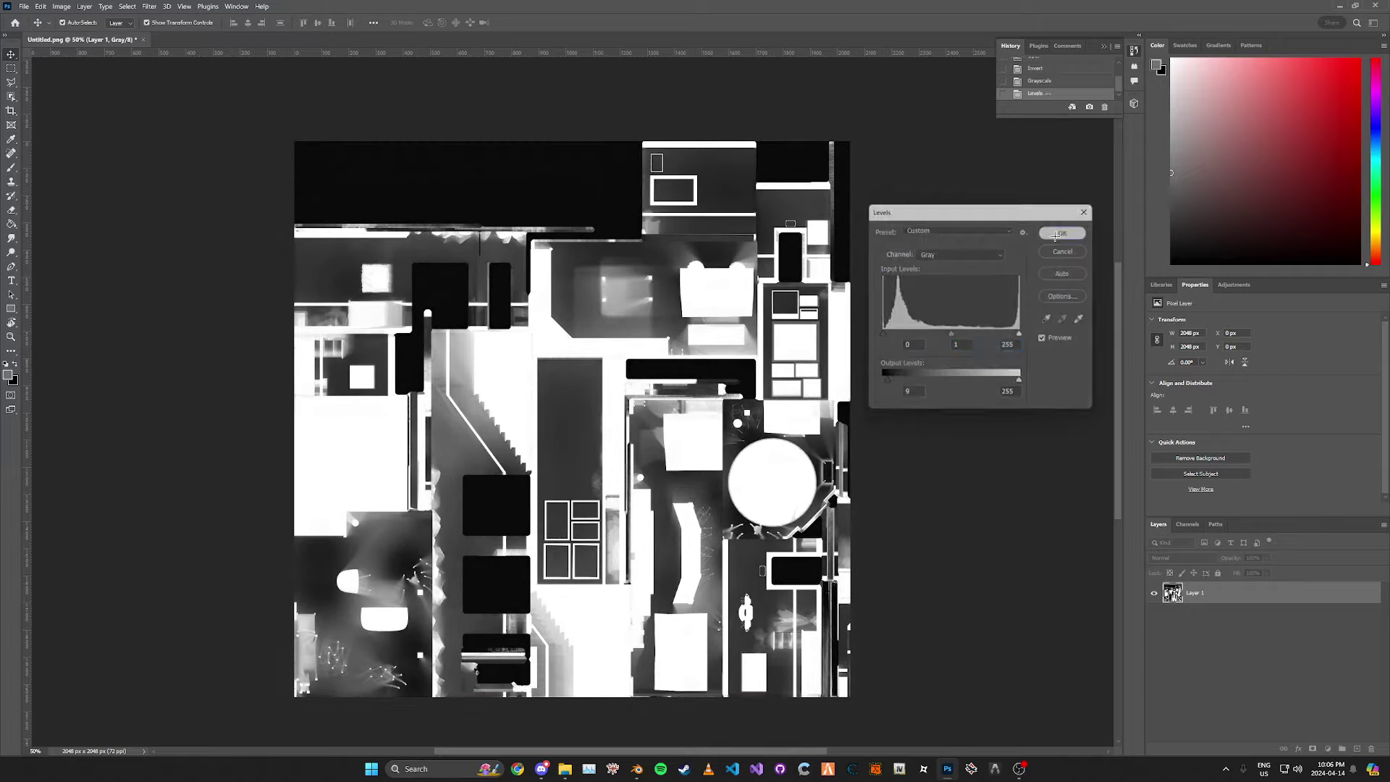
Step: Save the processed shadow map to the Desktop as a DDS texture named shadowmap_test
key("v")
left_click(25, 6)
left_click(80, 129)
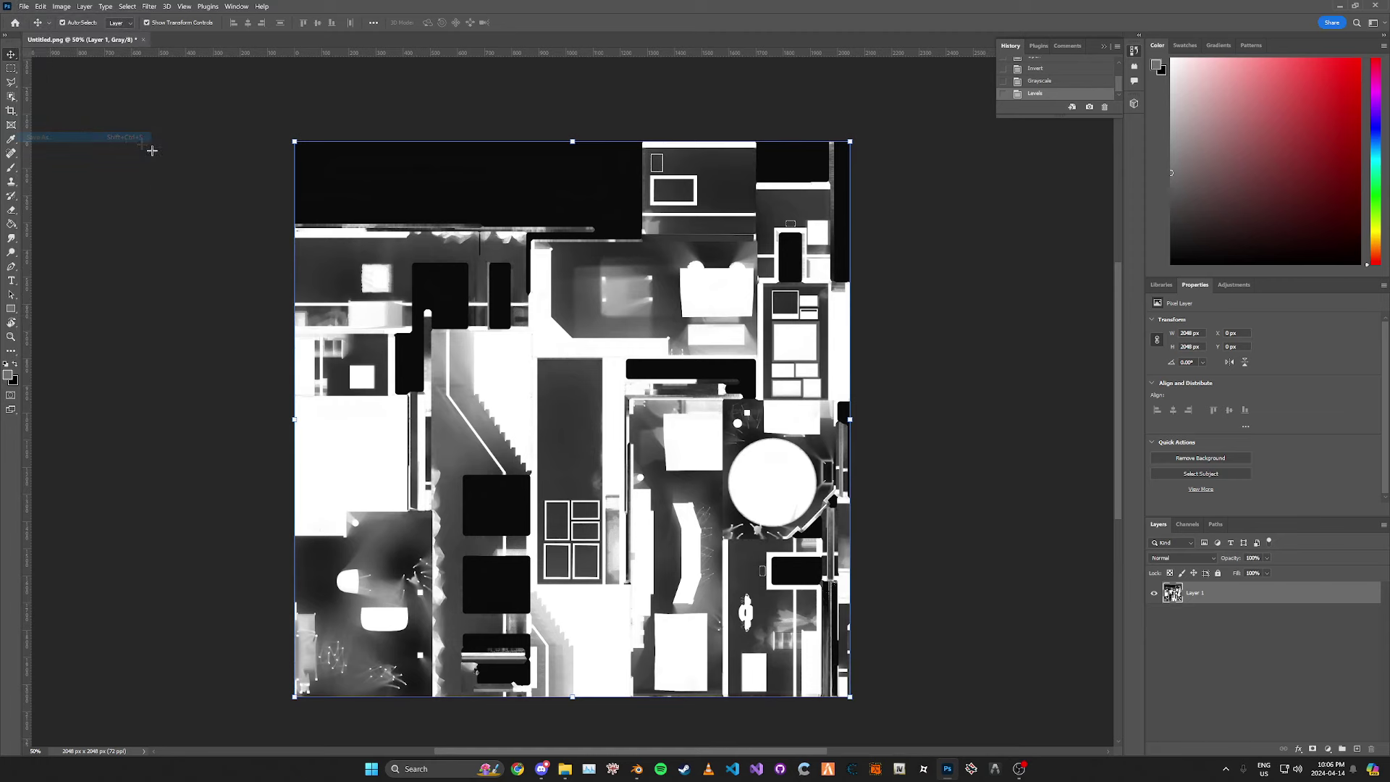
type("shadowmap_test")
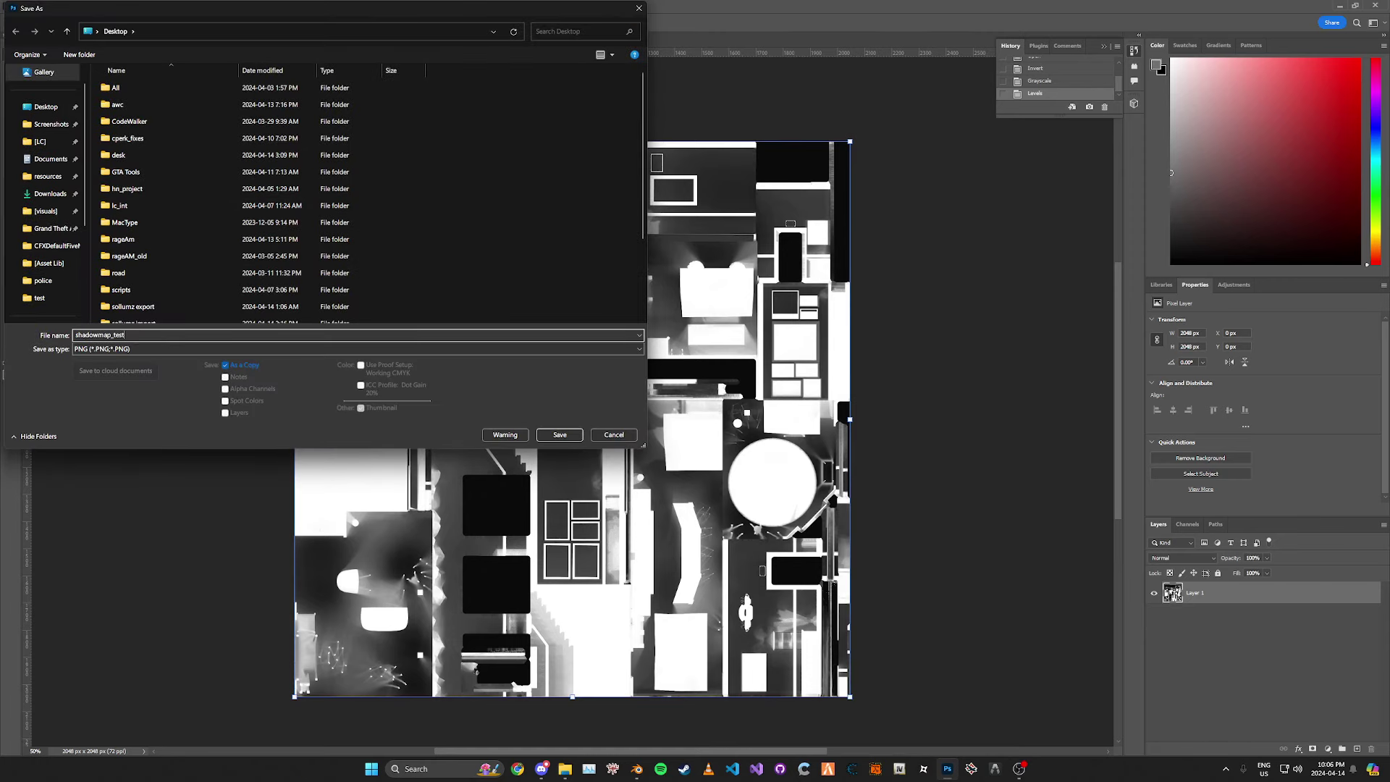
left_click(171, 348)
left_click(174, 384)
left_click(561, 435)
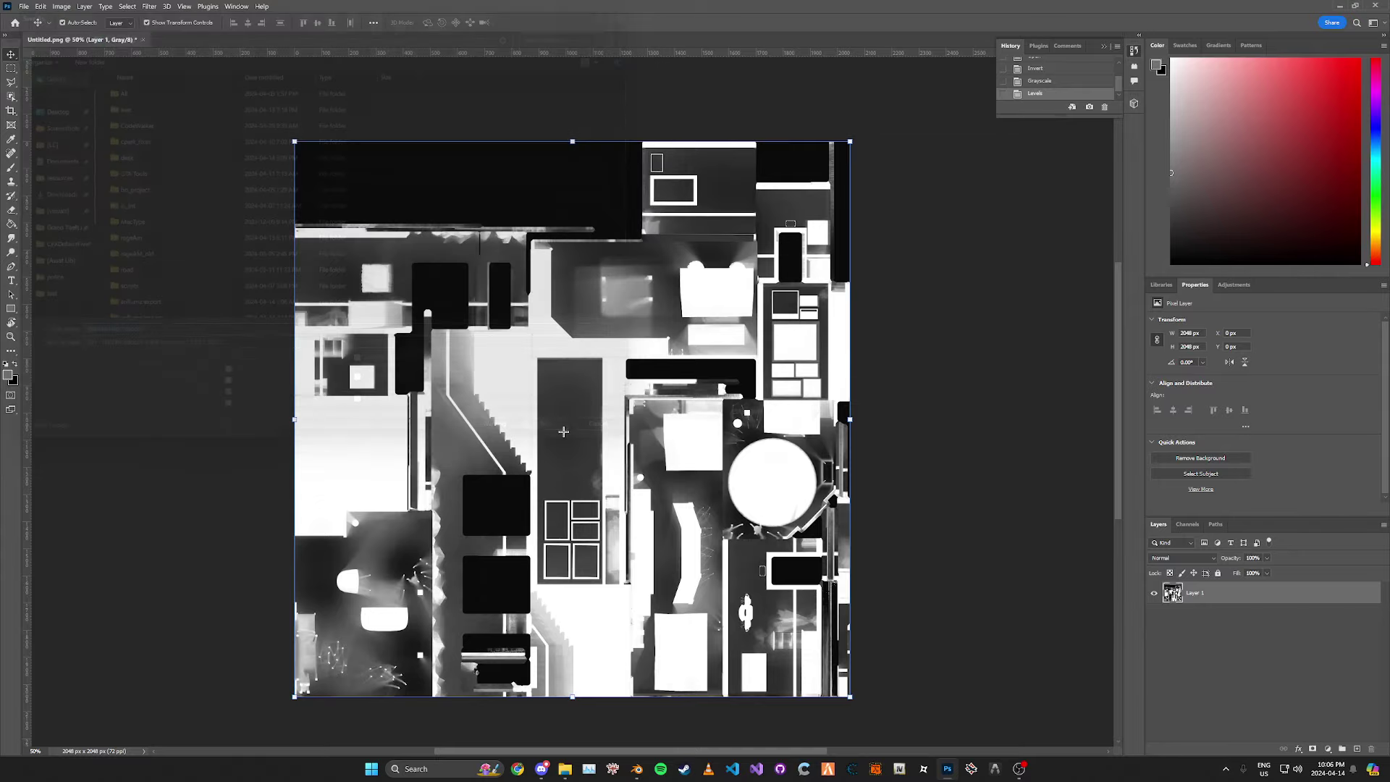
Step: Export the DDS in BC1 RGB format without alpha, with a 4 px minimum mipmap size and the Mitchell-Netravali filter
left_click(218, 135)
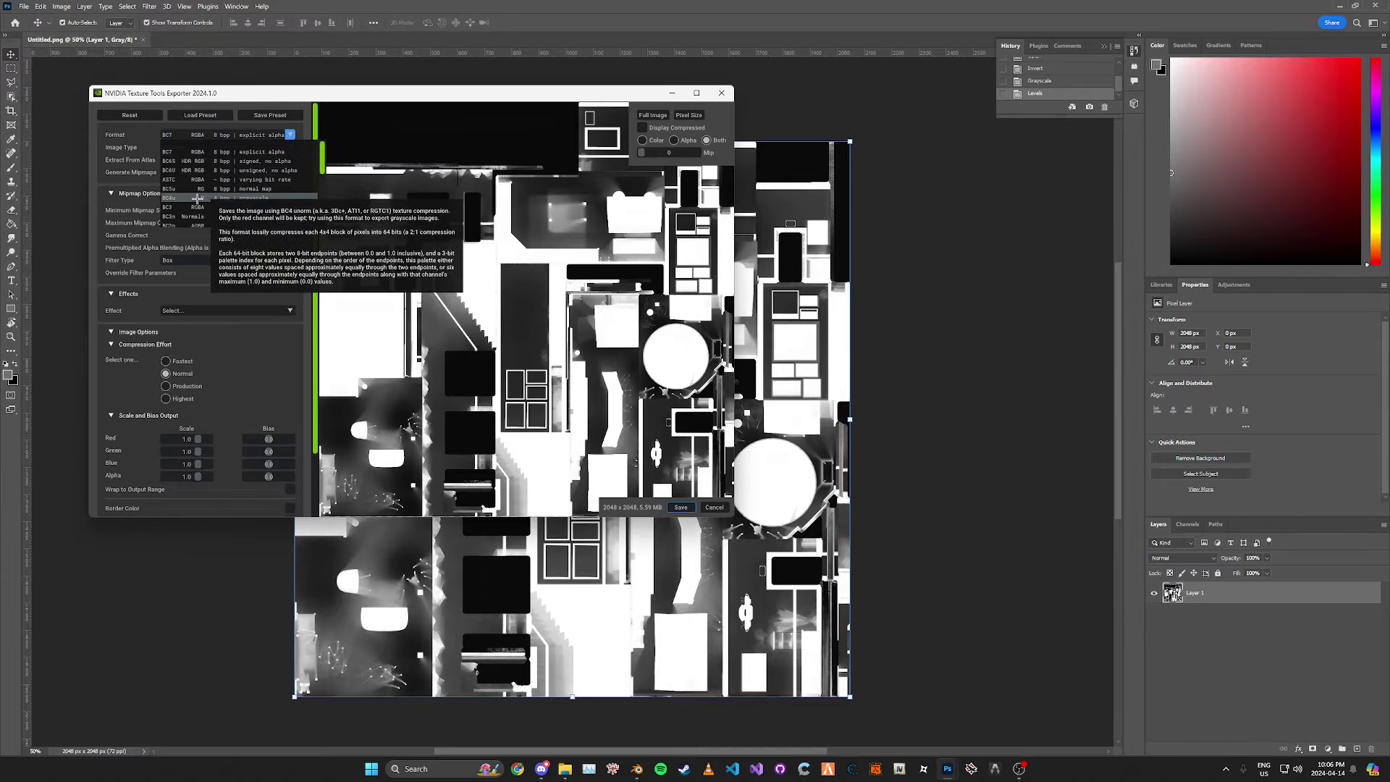
scroll(197, 199, "down", 2)
left_click(195, 185)
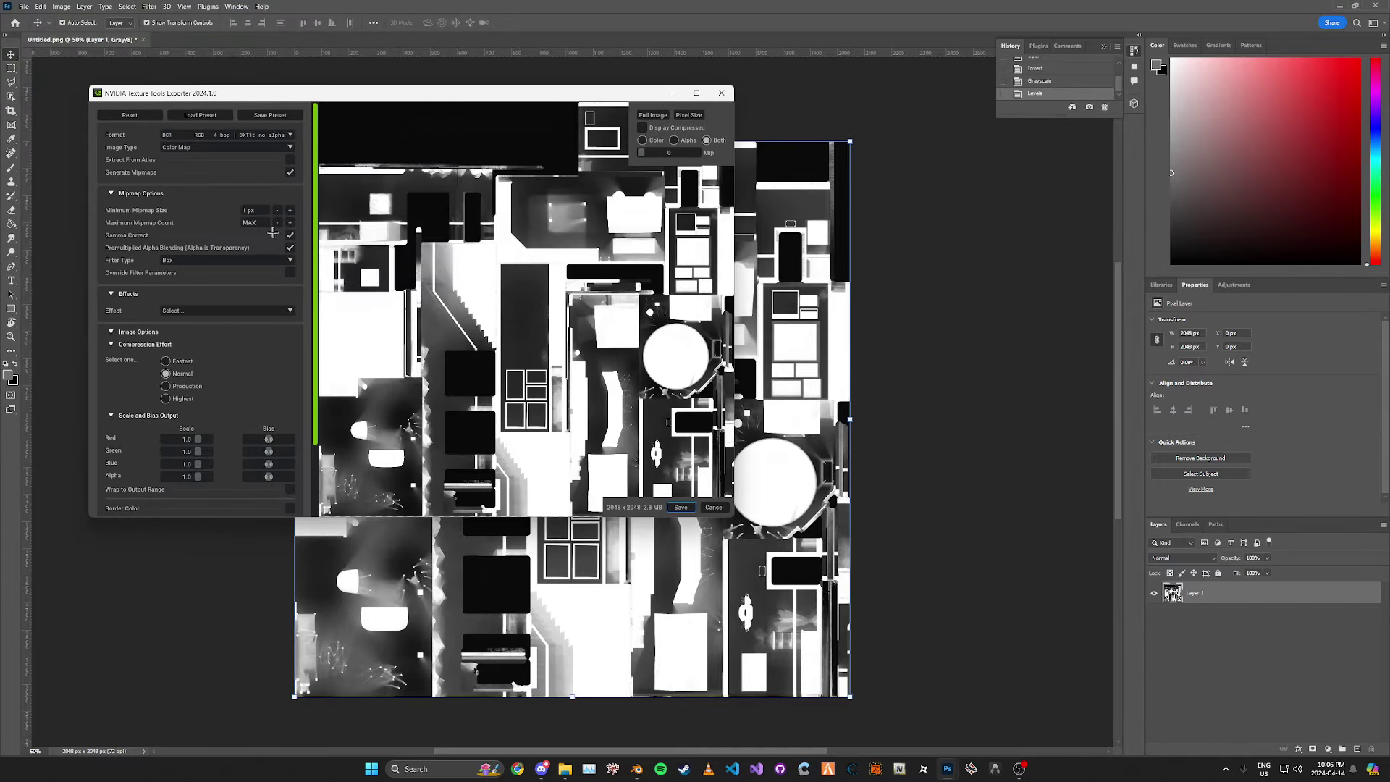
left_click(254, 210)
left_click(228, 260)
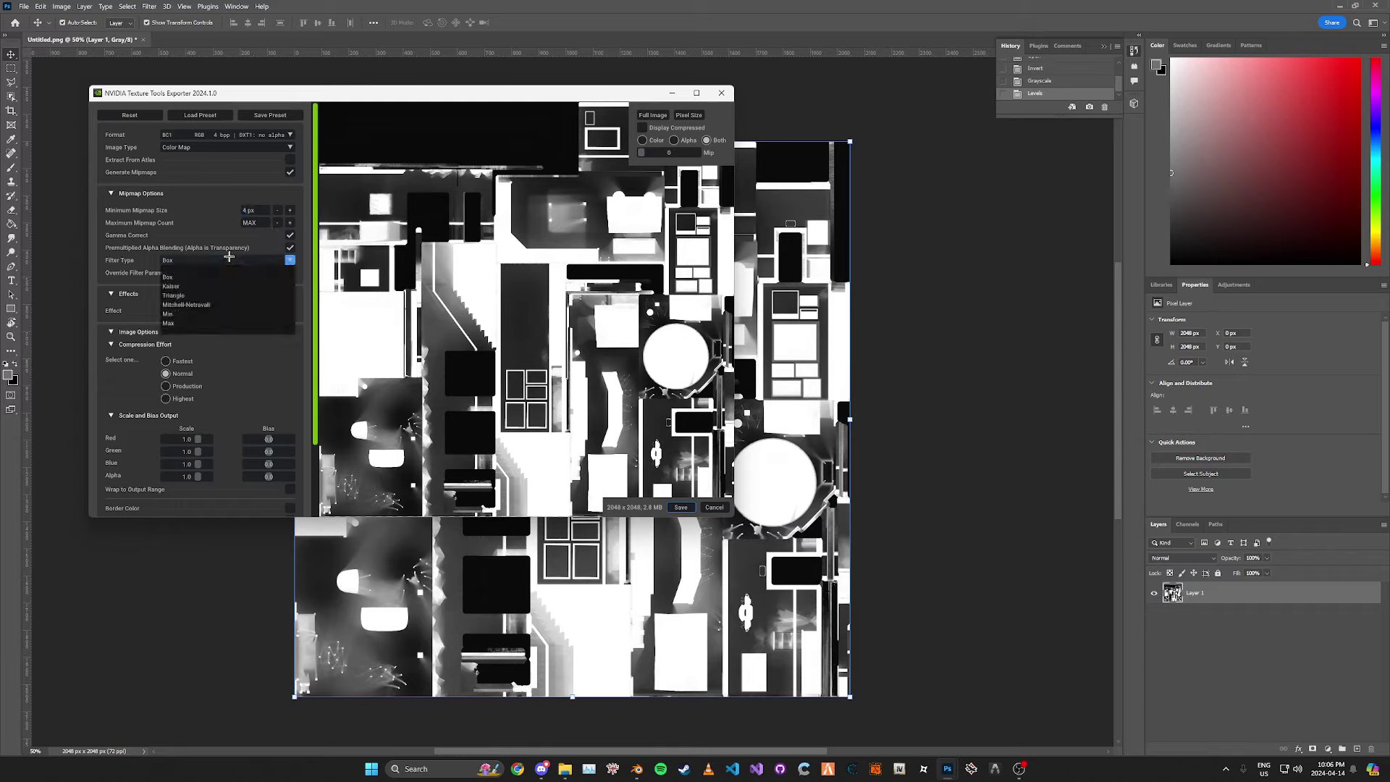
left_click(220, 304)
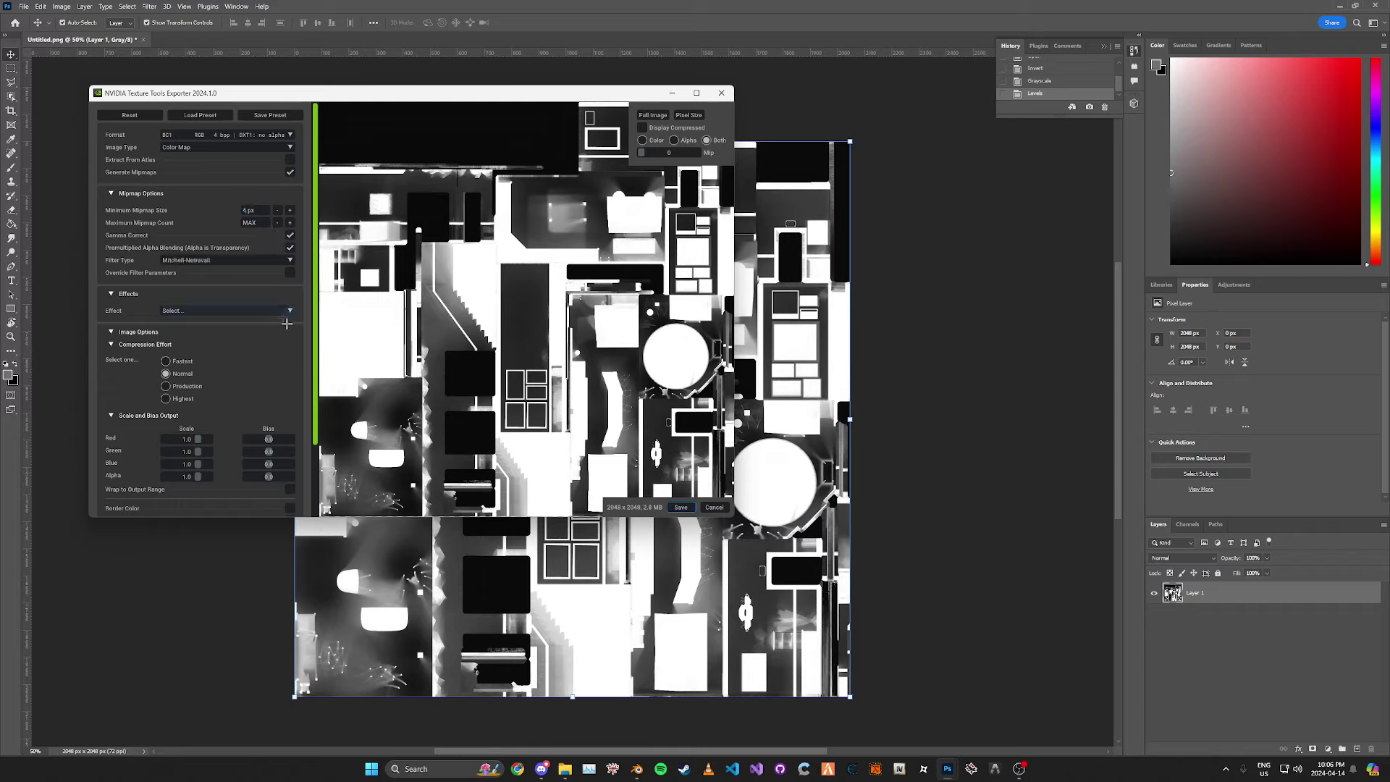
left_click(680, 507)
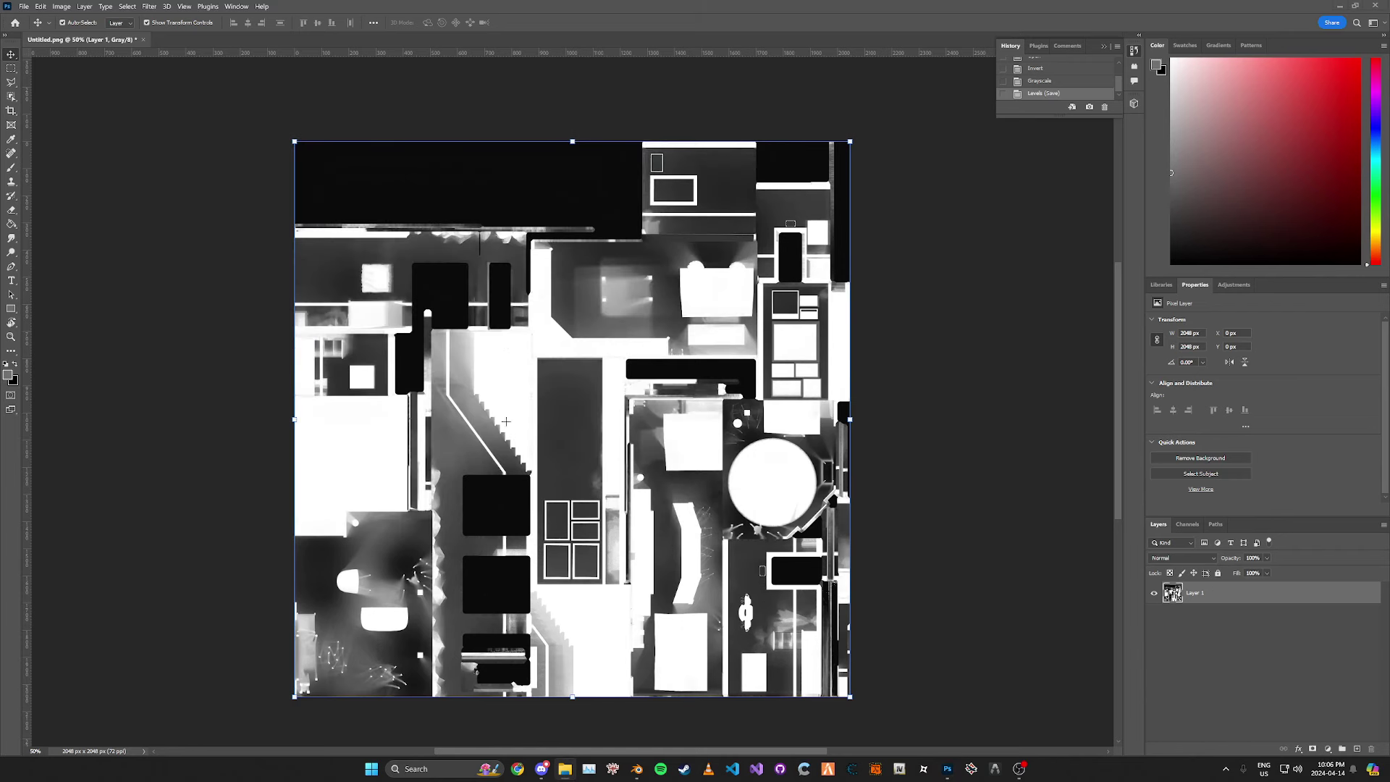
Step: Switch to Blender and remove the existing material from the hns_cperk_shadowmap mesh
left_click(636, 767)
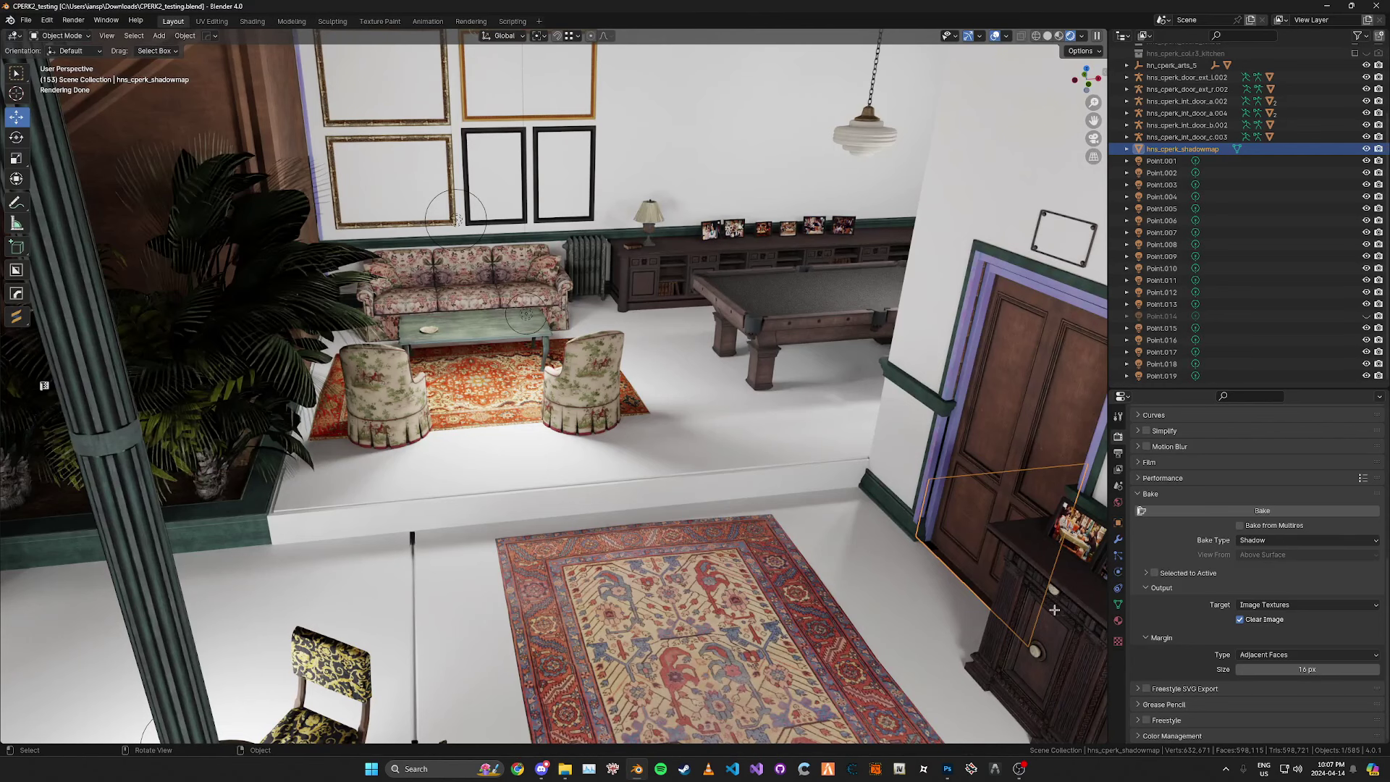
left_click(1117, 620)
left_click(1378, 444)
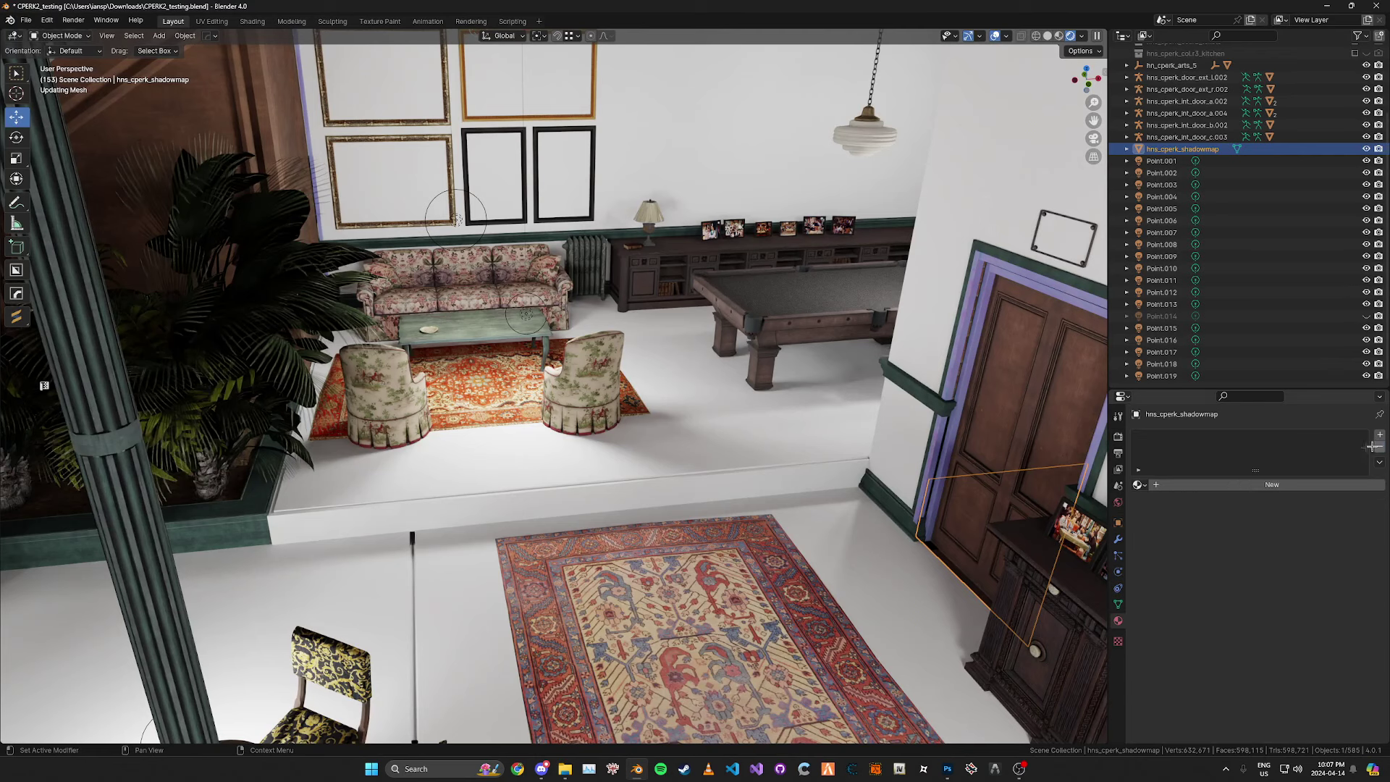
Step: Create a DECAL DIRT shader material on the hns_cperk_shadowmap mesh with the Sollumz Shader Tools
key("n")
left_click(844, 68)
left_click(842, 85)
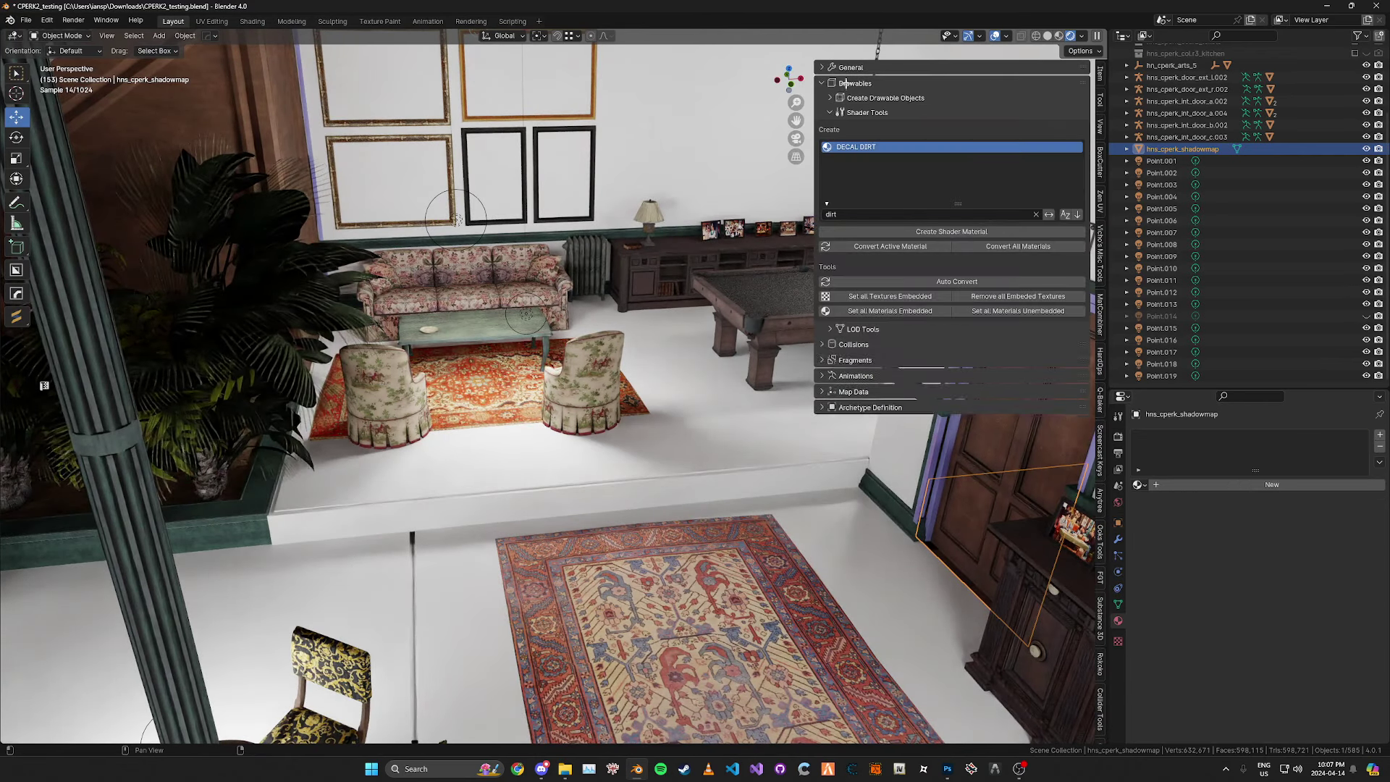
left_click(951, 231)
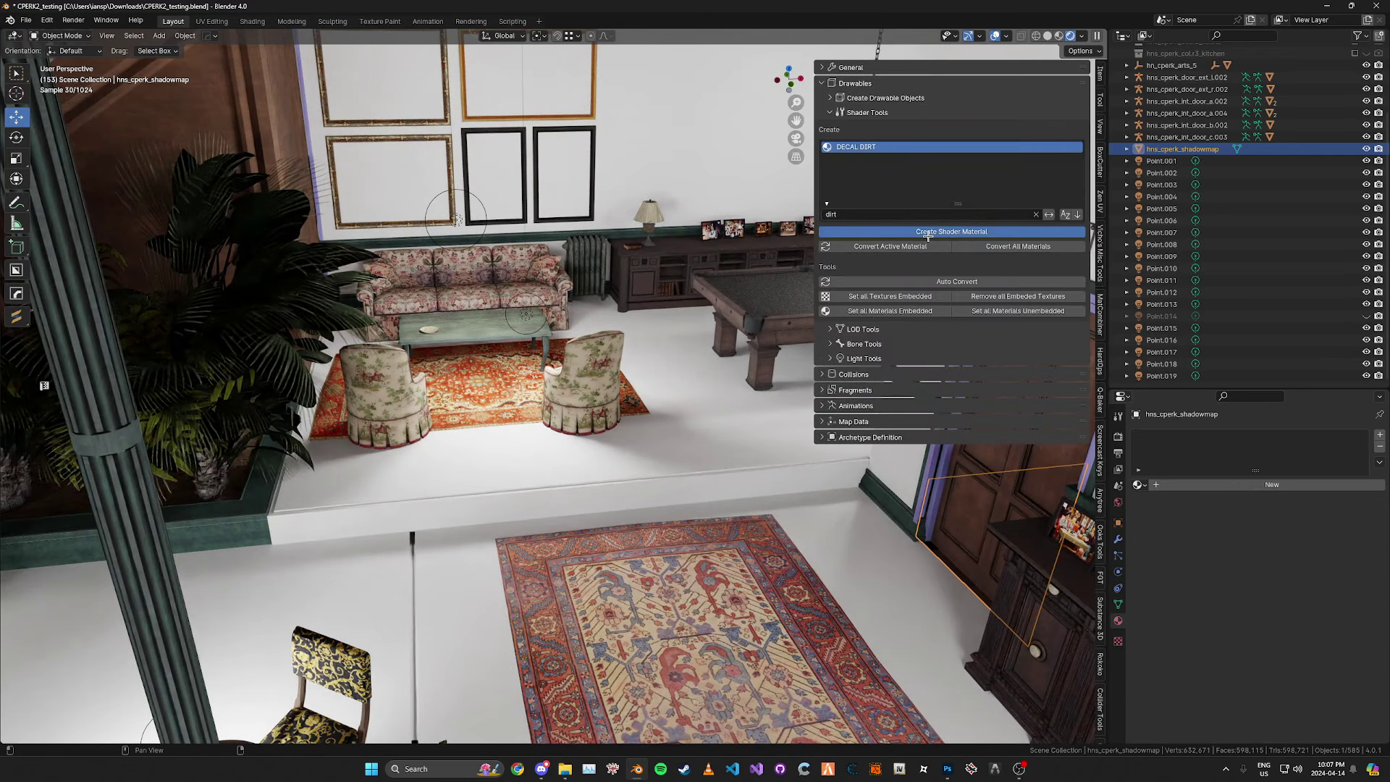
key("n")
Step: In the Shading workspace, load shadowmap_test.dds from the Desktop into the new material's DiffuseSampler texture node
left_click(252, 21)
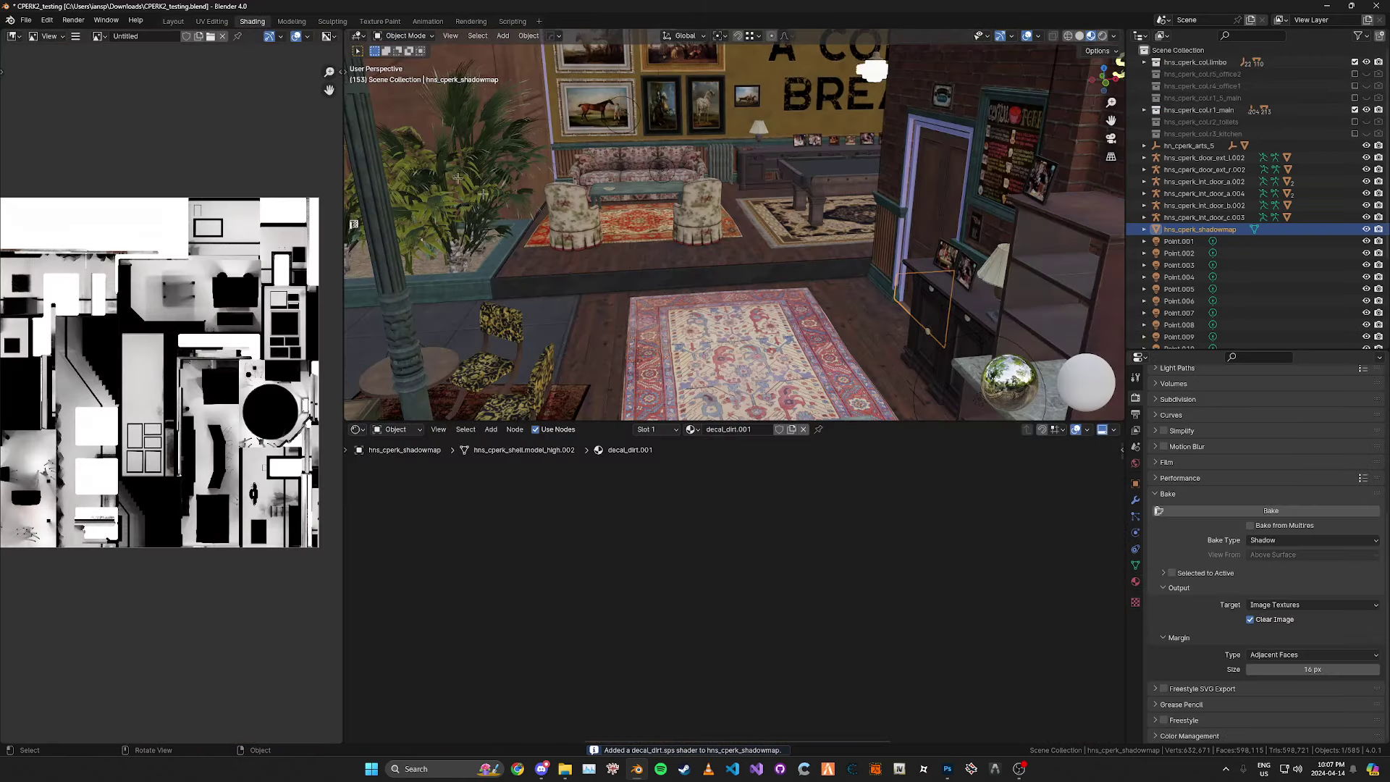
middle_click_drag(724, 597, 775, 528)
scroll(775, 528, "up", 9)
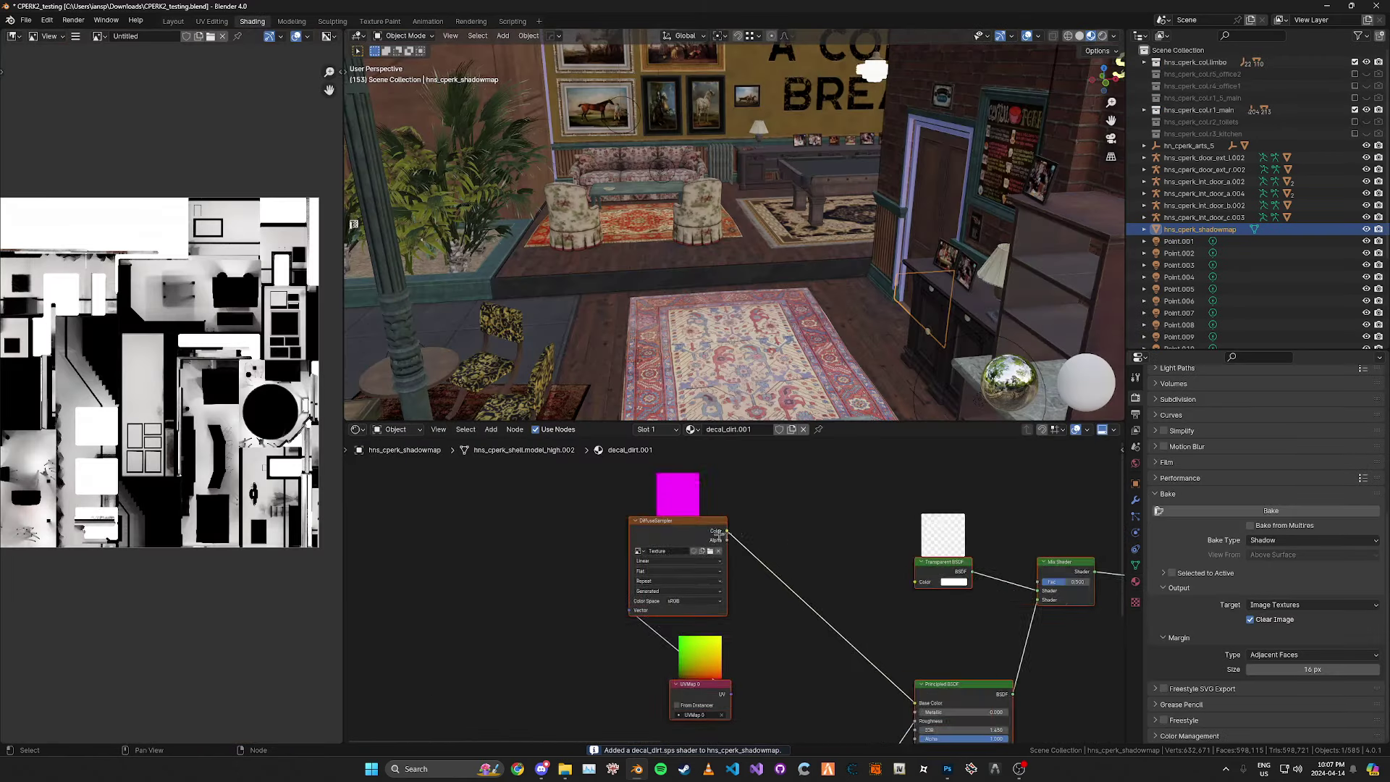
left_click(693, 522)
left_click(326, 387)
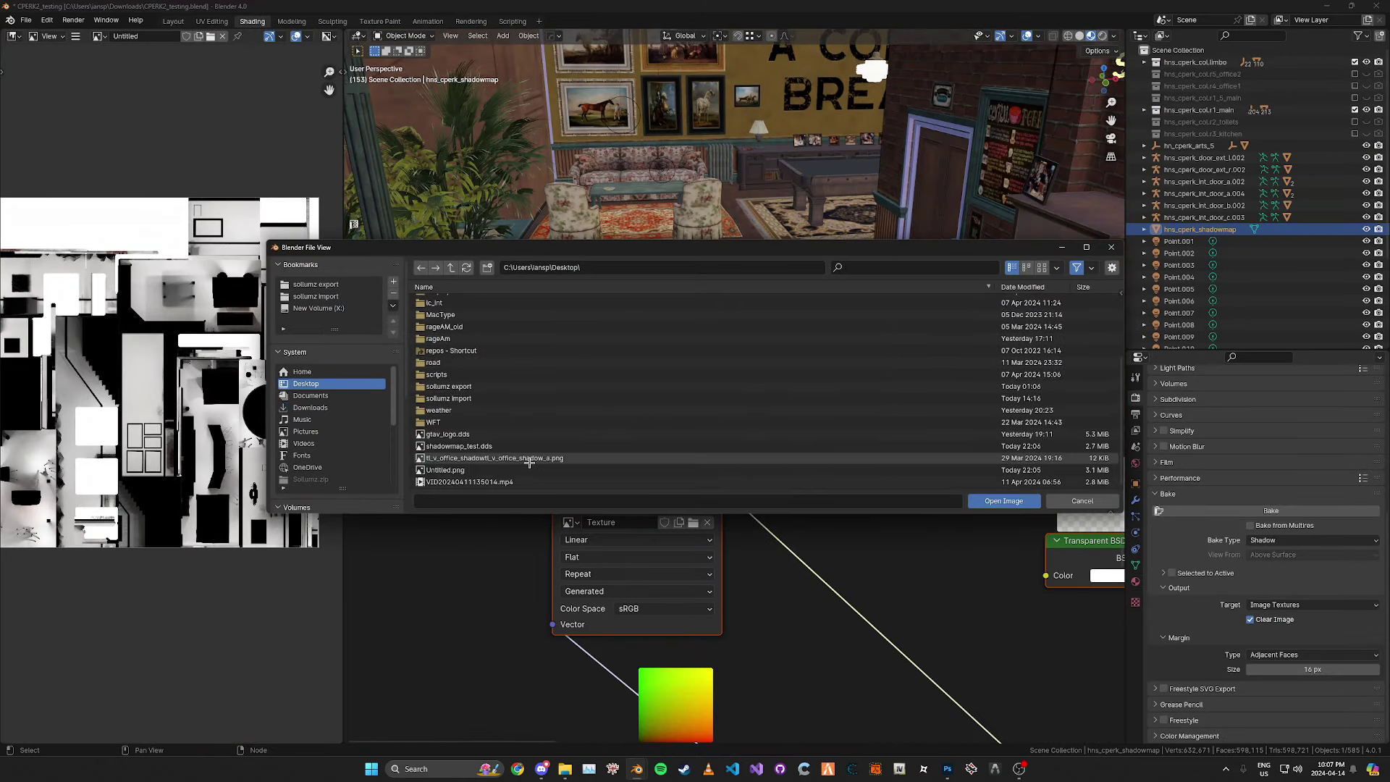
double_click(492, 479)
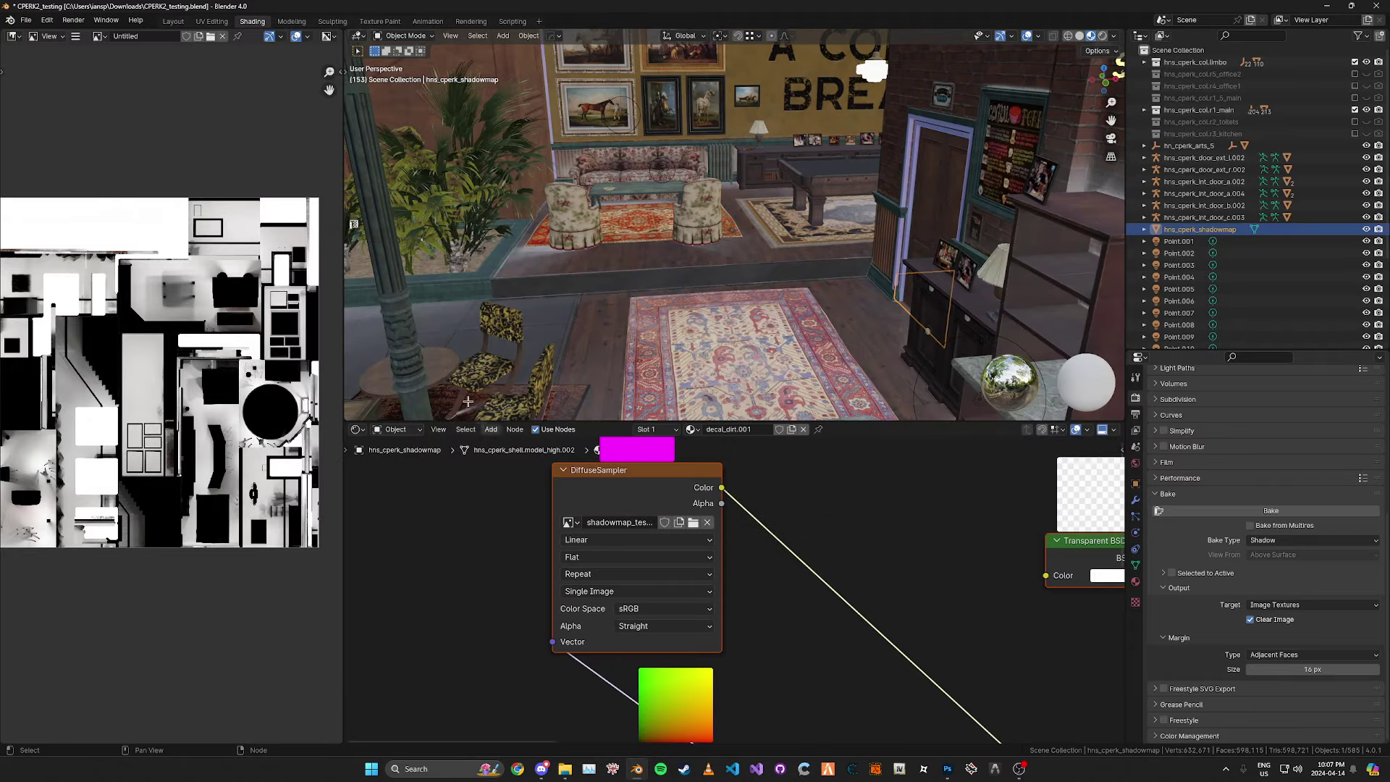
Step: Return to the café layout and examine the shadows under the furniture in solid and material preview shading
left_click(173, 21)
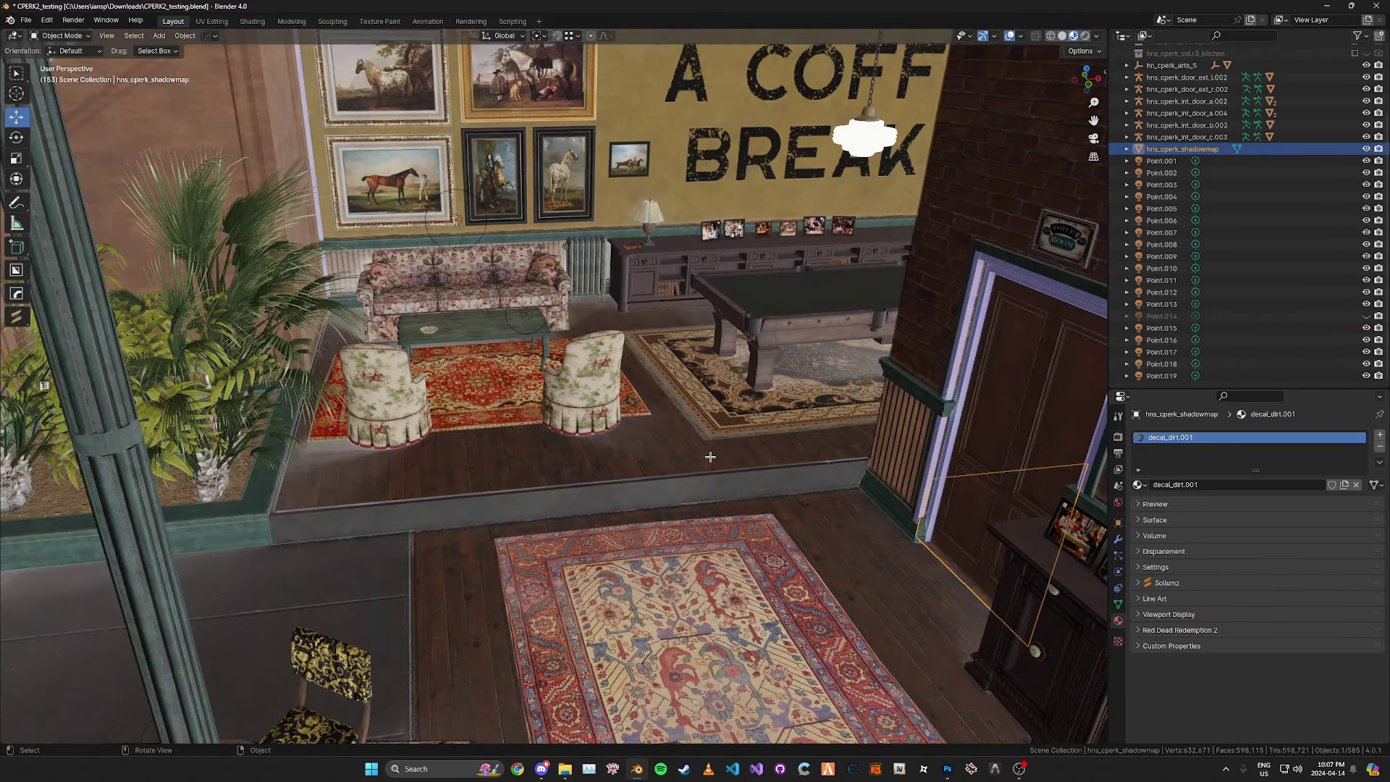
key("z")
left_click(777, 444)
scroll(639, 431, "up", 3)
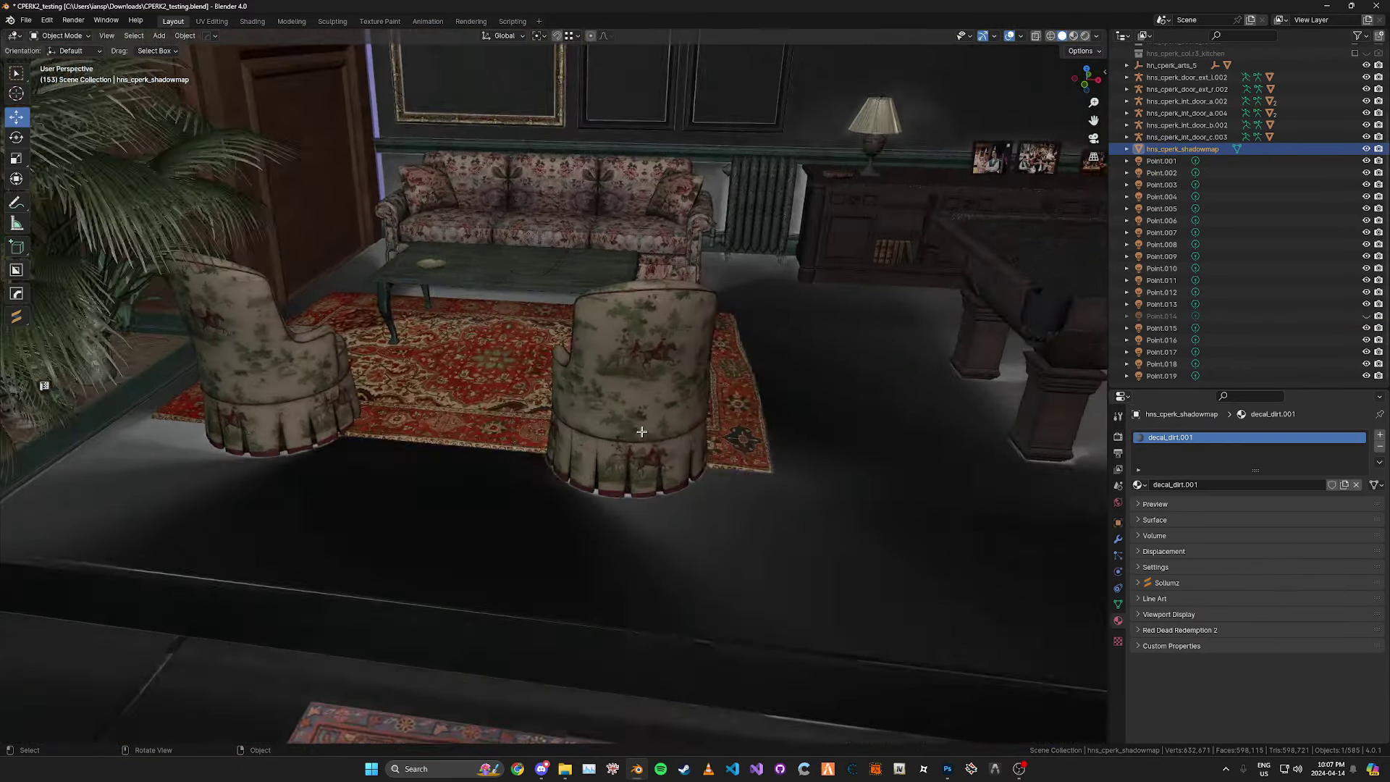
middle_click_drag(639, 431, 791, 428)
mouse_move(569, 410)
middle_mouse_down()
mouse_move(648, 410)
mouse_move(512, 443)
mouse_move(550, 499)
mouse_move(704, 470)
middle_mouse_up()
scroll(512, 443, "up", 2)
key("z")
left_click(705, 539)
middle_click(618, 509, "alt")
scroll(630, 478, "up", 3)
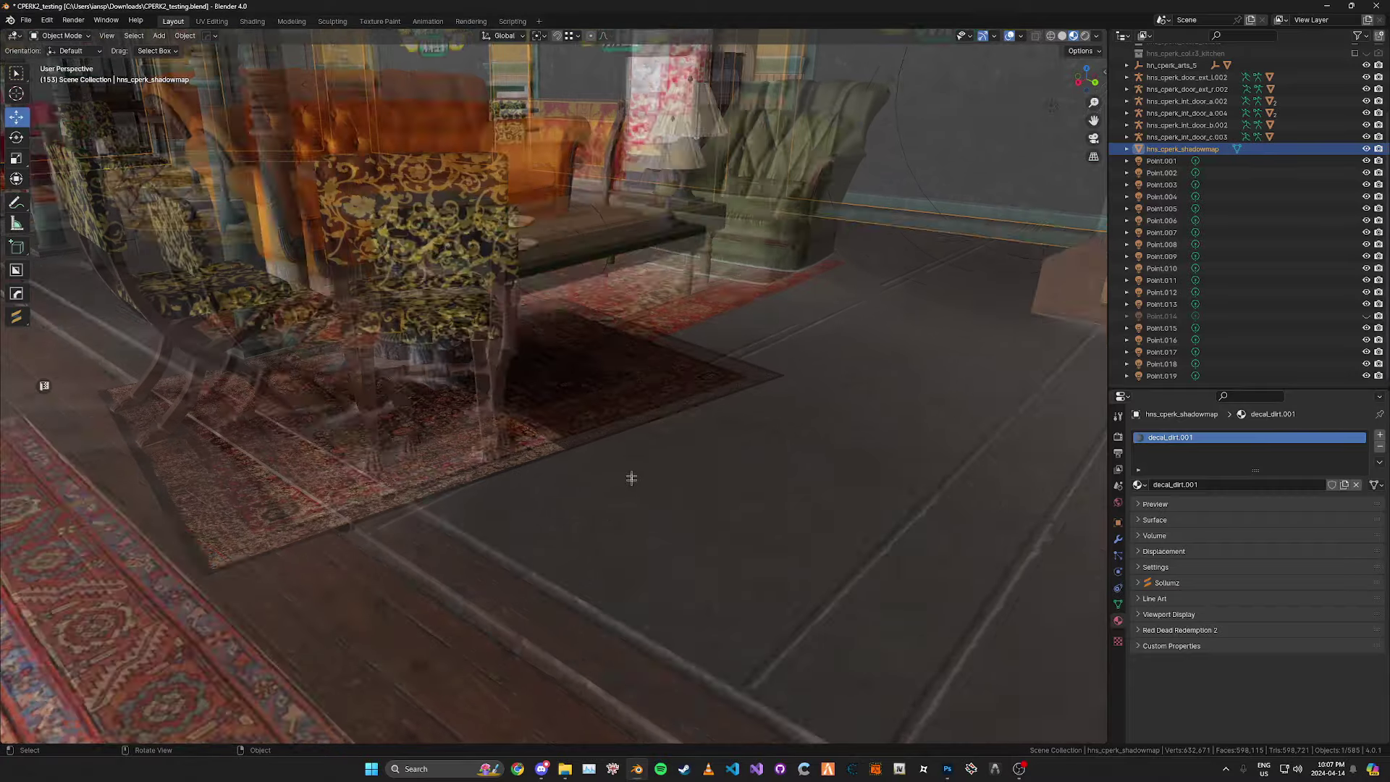
scroll(629, 478, "down", 3)
key("z")
left_click(754, 475)
scroll(645, 441, "up", 2)
middle_click_drag(645, 441, 558, 532)
scroll(722, 453, "down", 4)
Step: Add a colour attribute named Color 1 to the shadow map mesh, using the Face Corner domain and Byte Color data type
left_click(1117, 602)
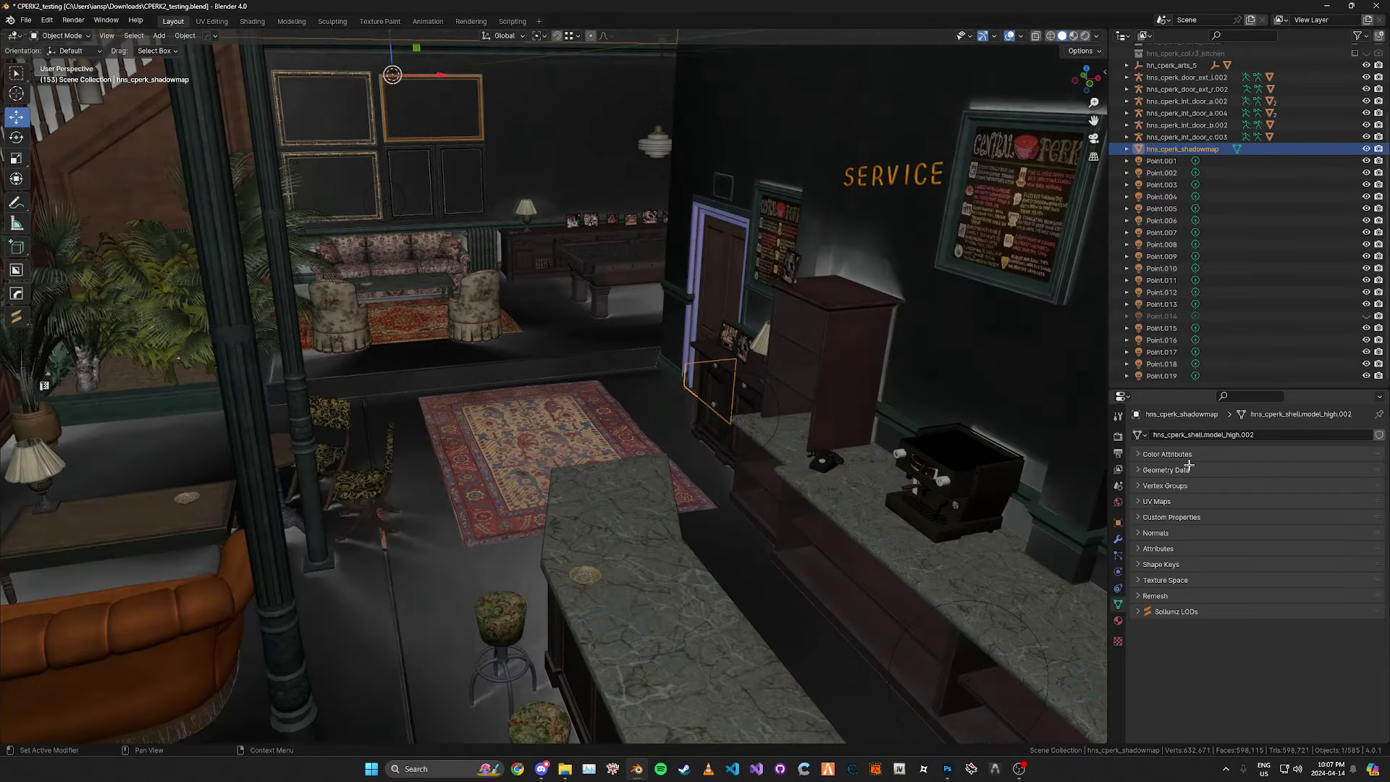
left_click(1175, 454)
left_click(1376, 468)
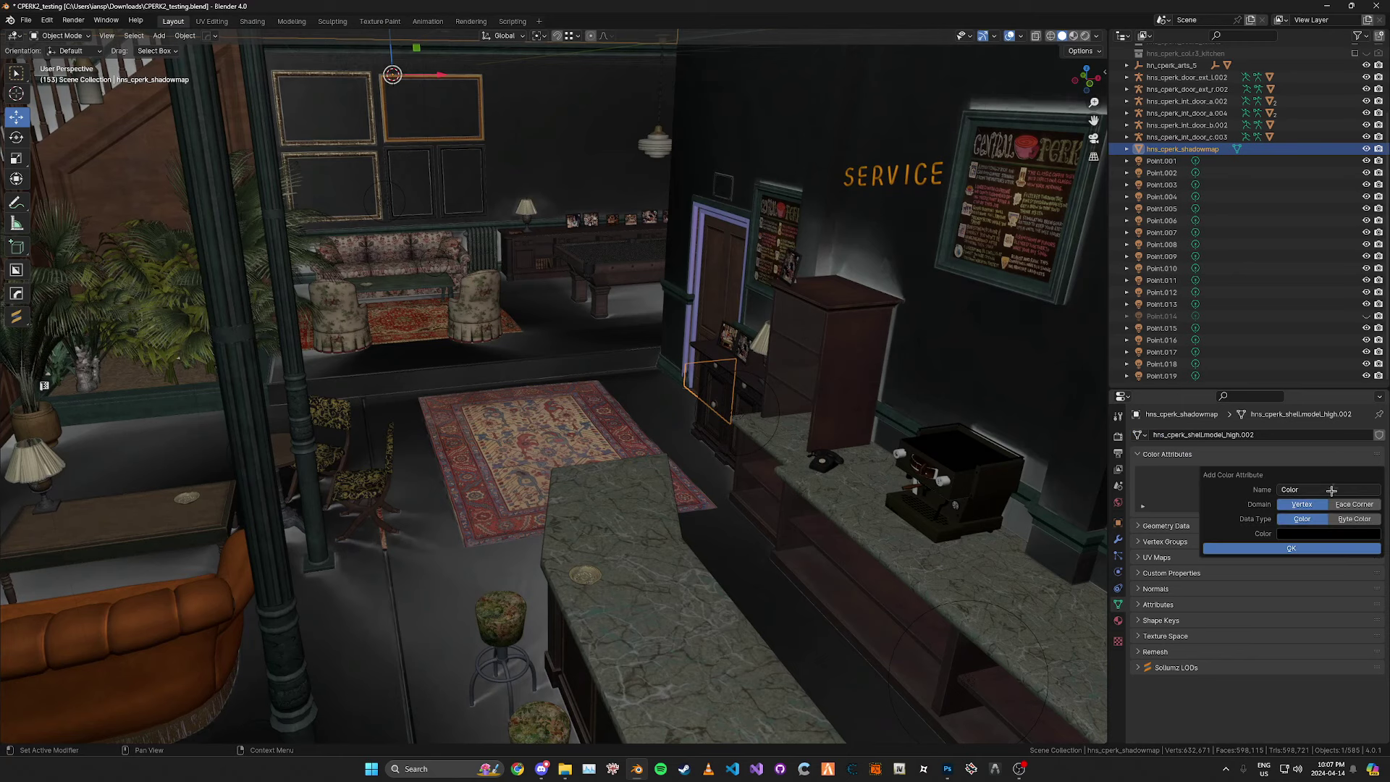
left_click(1350, 491)
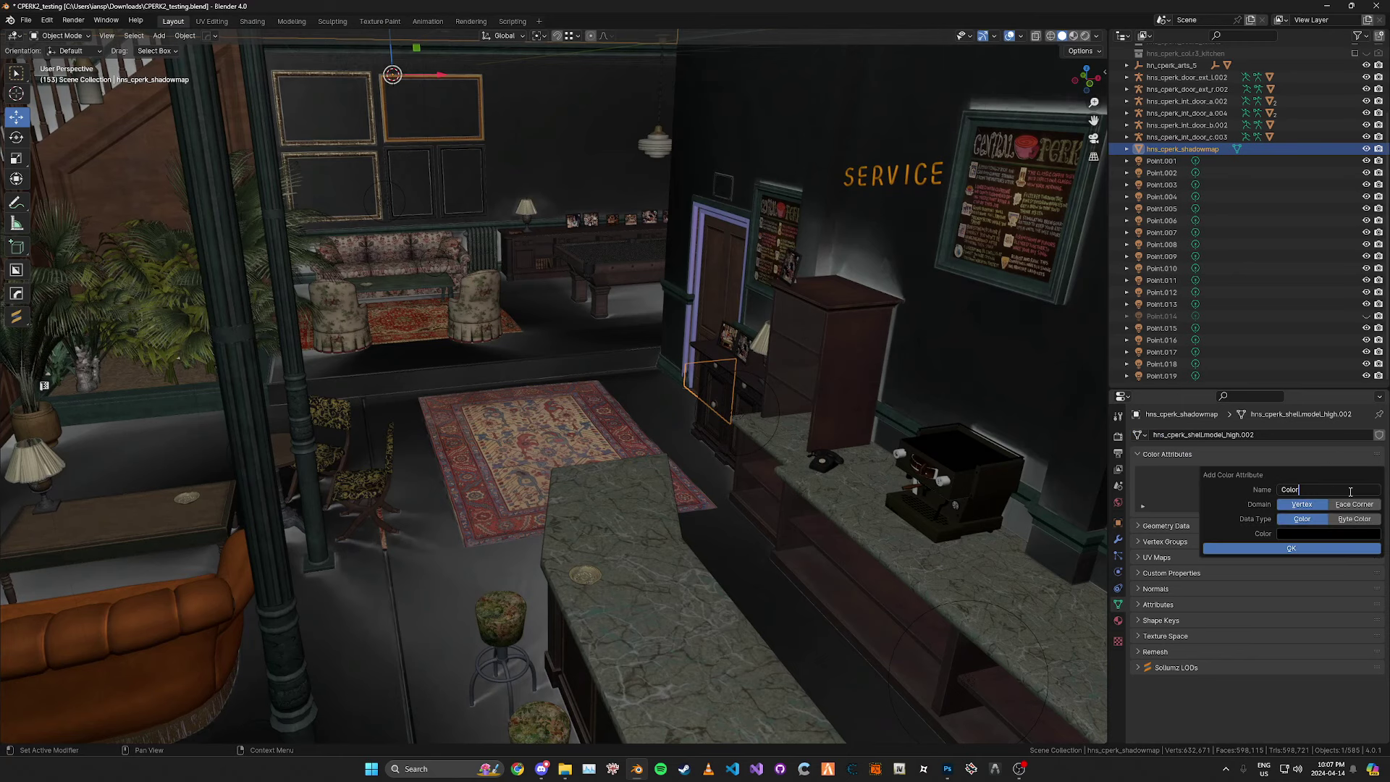
left_click(1332, 534)
left_click(1289, 549)
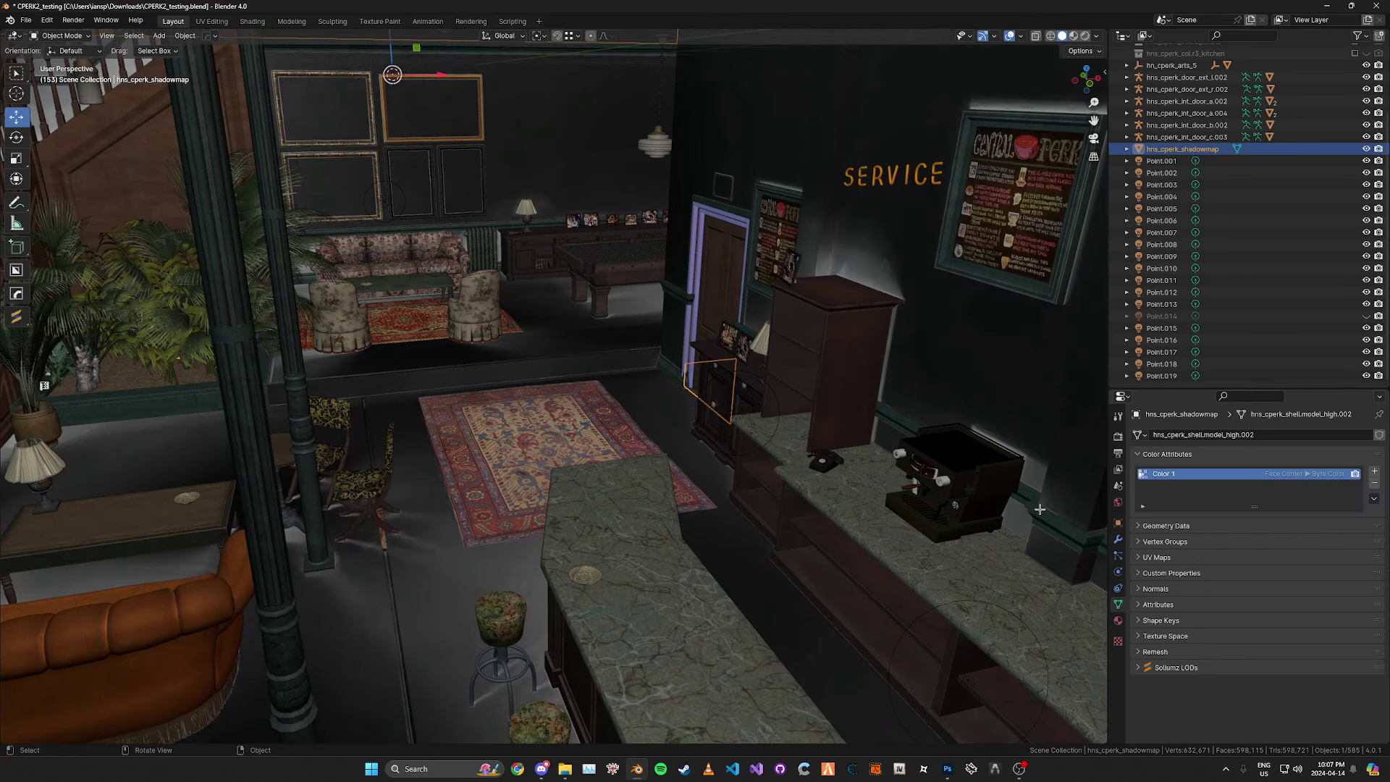
Step: Show the café in material preview and review the flags of the hns_cperk_col archetype in the Sollumz archetype definition
key("z")
middle_click_drag(676, 489, 534, 452)
scroll(644, 467, "up", 2)
key("n")
left_click(859, 83)
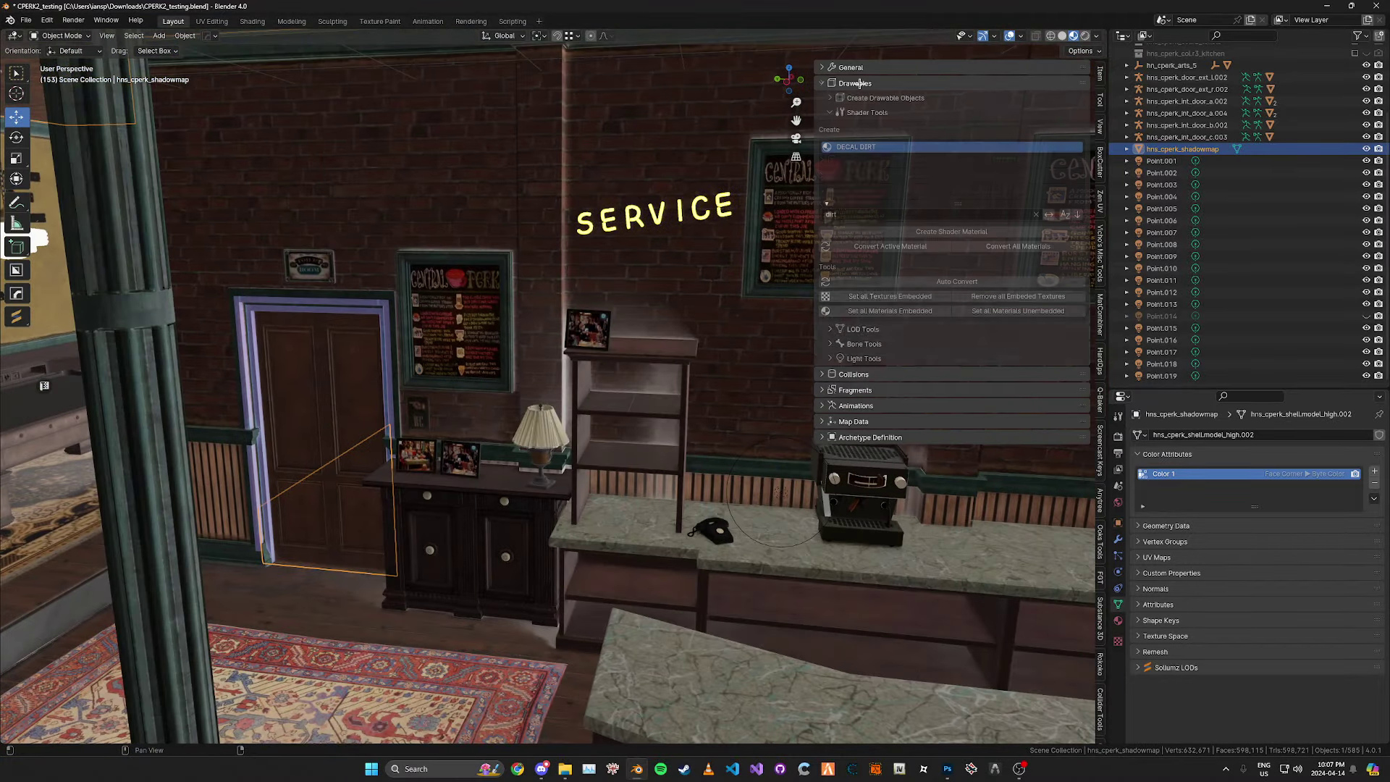
left_click(877, 163)
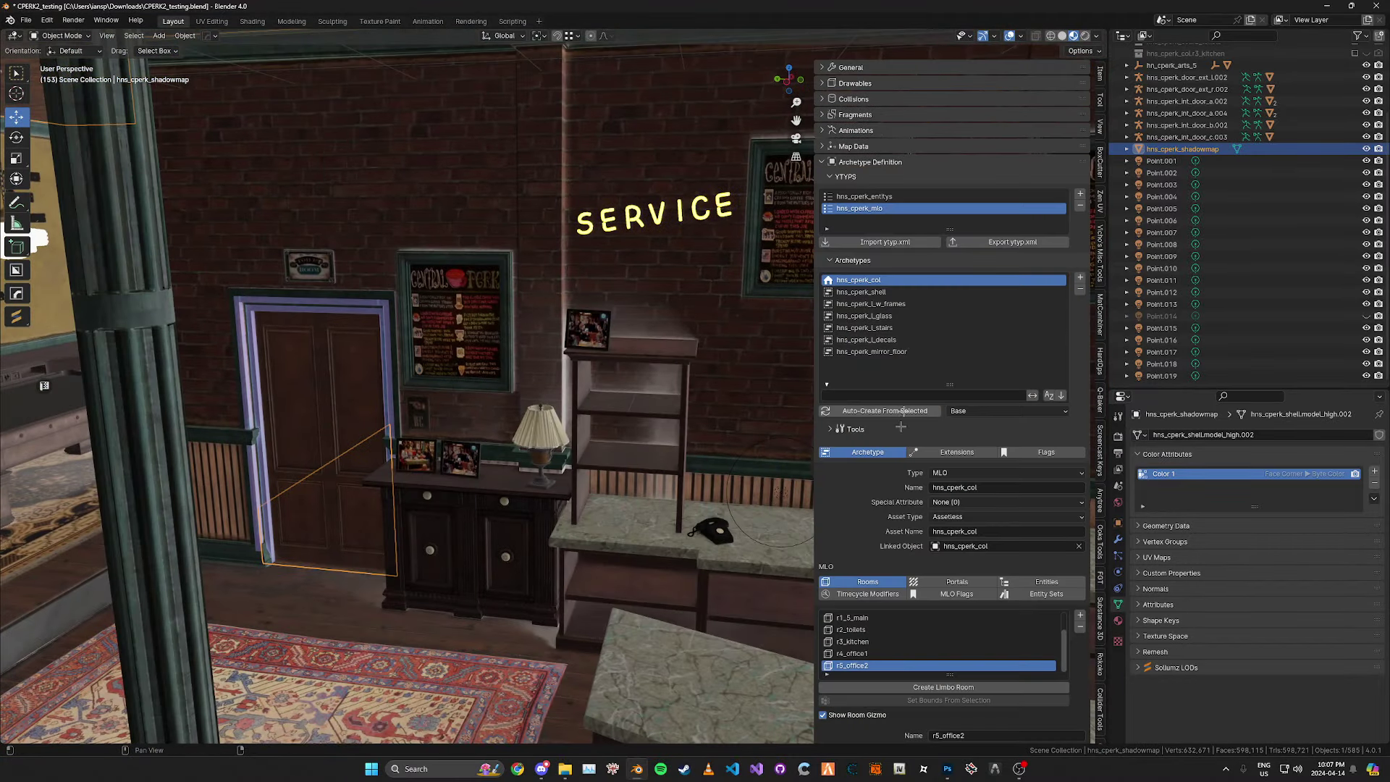
scroll(879, 500, "down", 4)
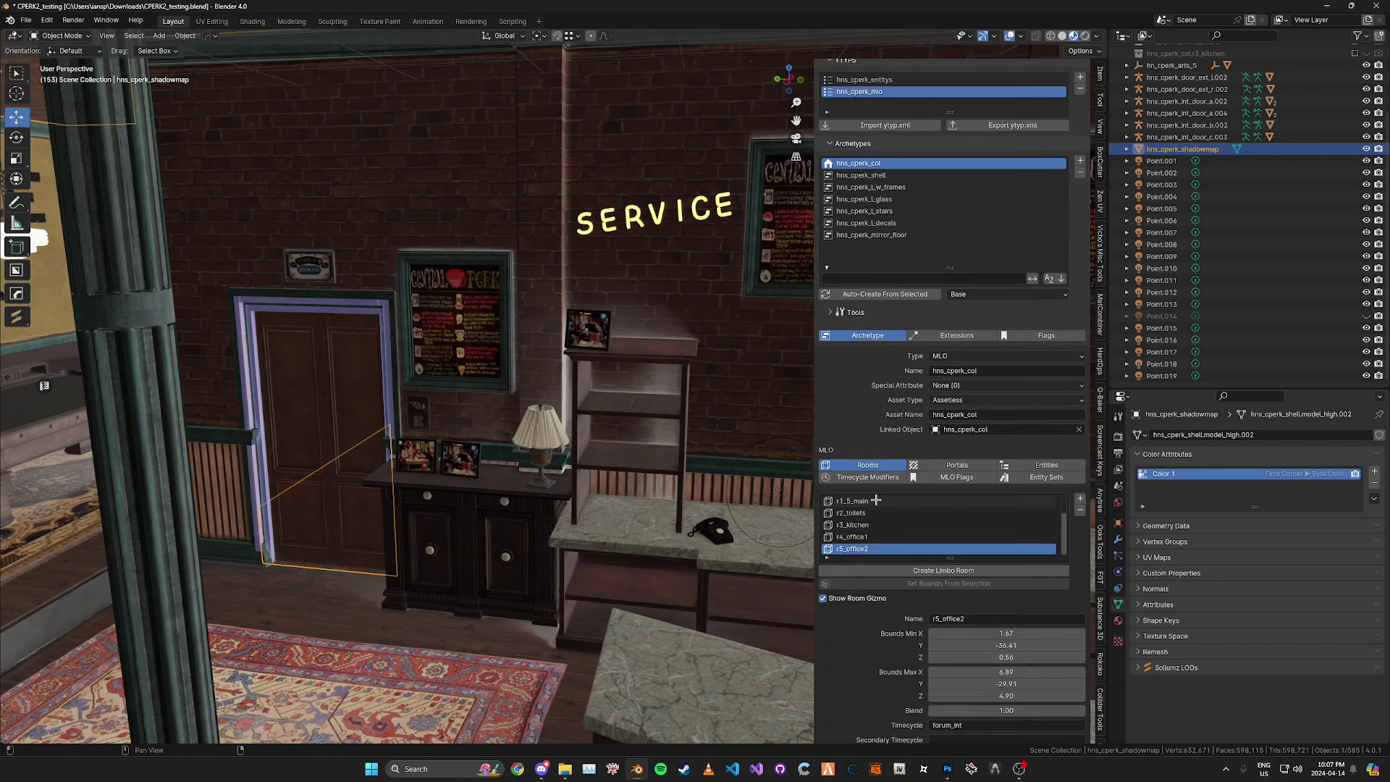
left_click(1042, 335)
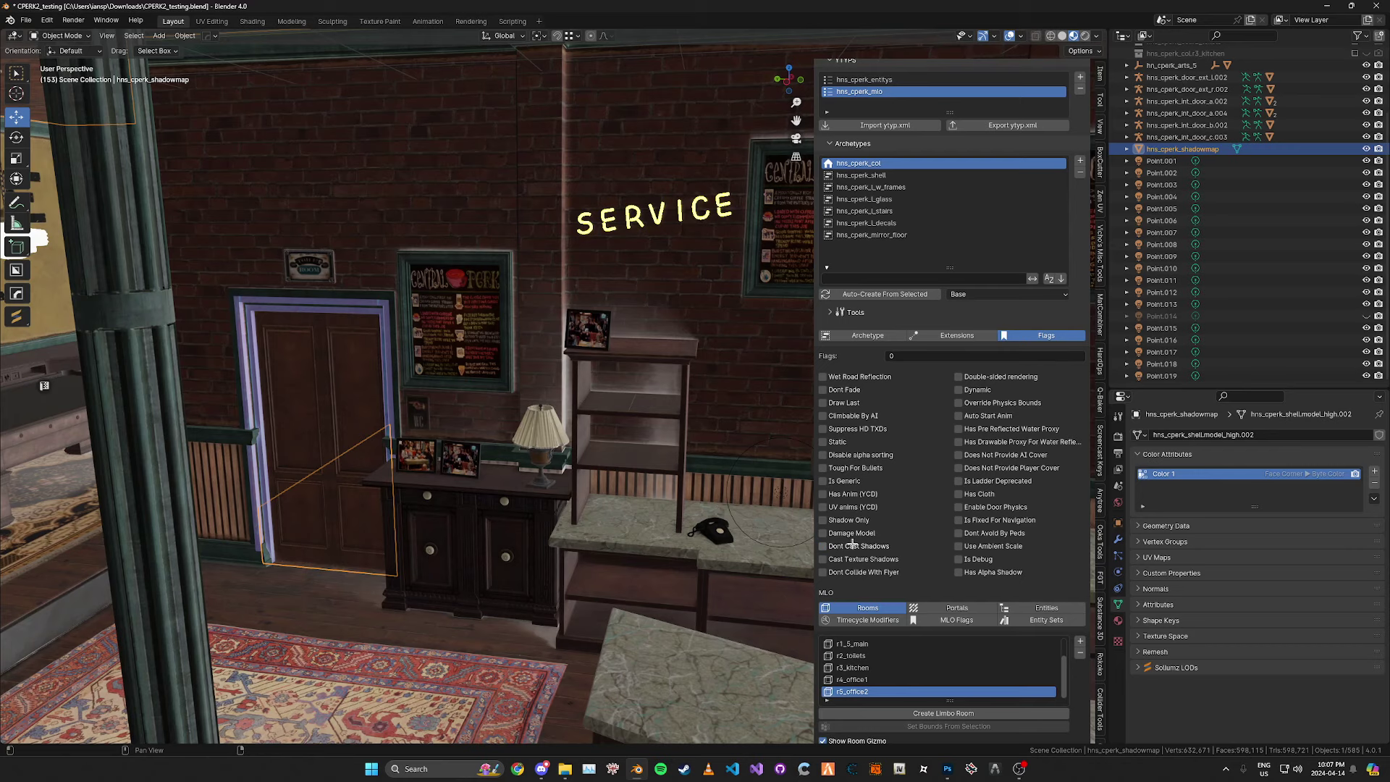
Step: Save the Blender file CPERK2_testing.blend and look over the café's lounge, service wall and counter
middle_click_drag(760, 506, 572, 498)
key("ctrl+s")
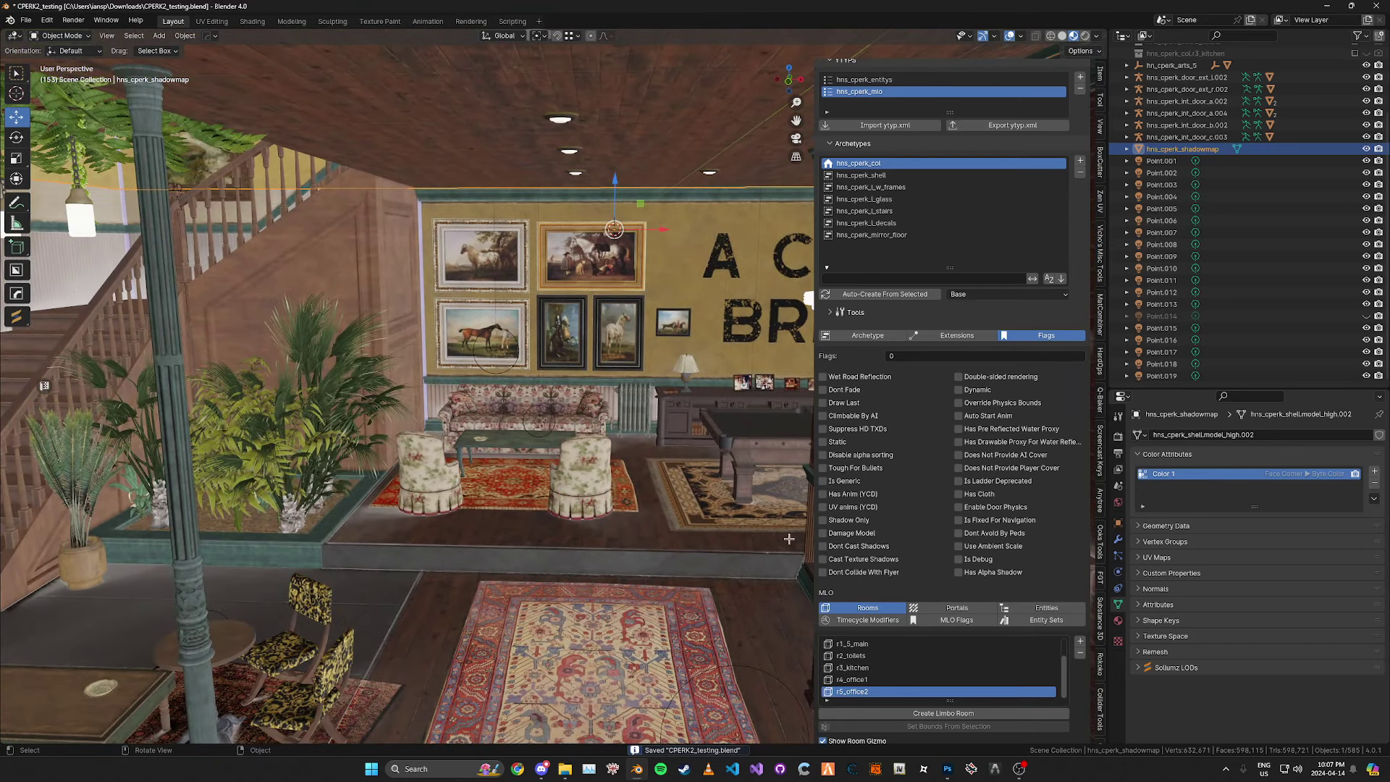
key("n")
middle_click_drag(752, 499, 788, 488)
key("ctrl+s")
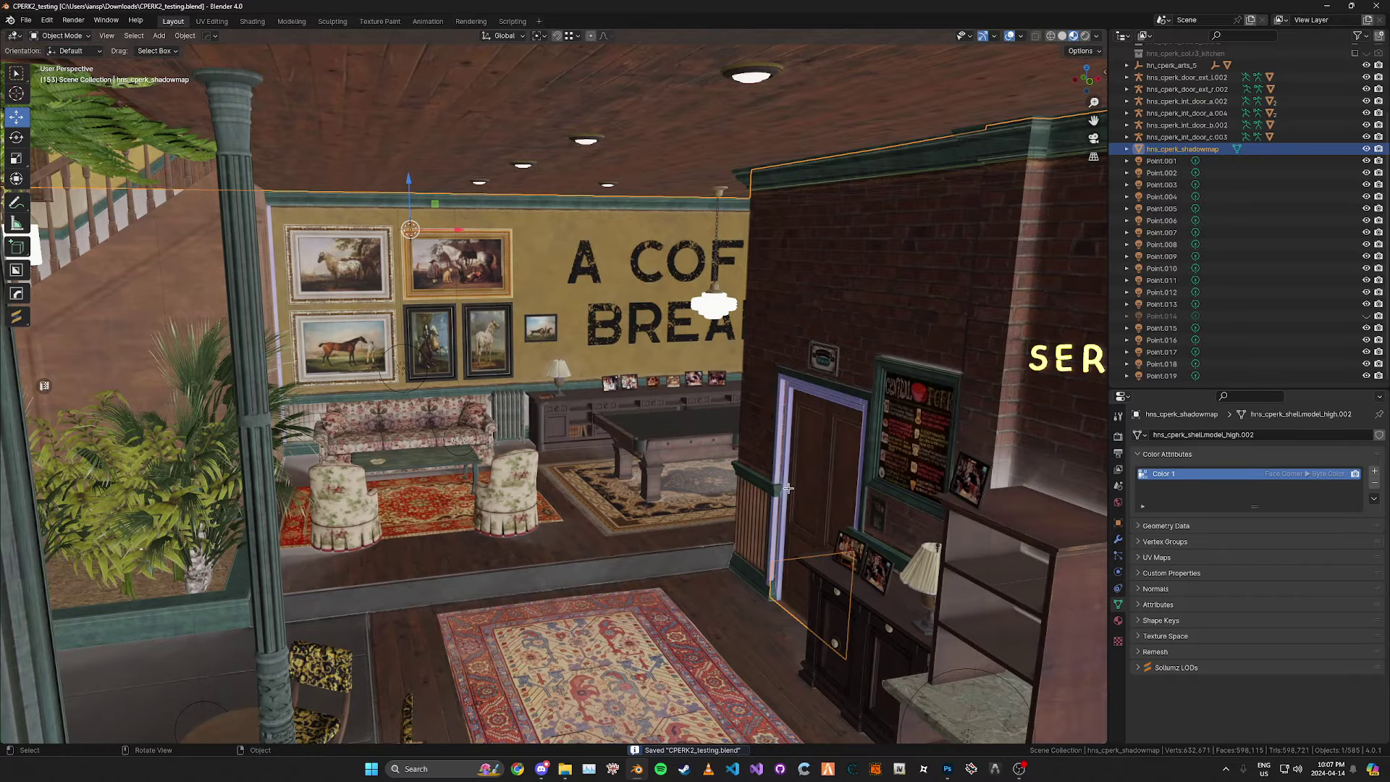
middle_click_drag(788, 487, 478, 403)
middle_click_drag(691, 394, 523, 391)
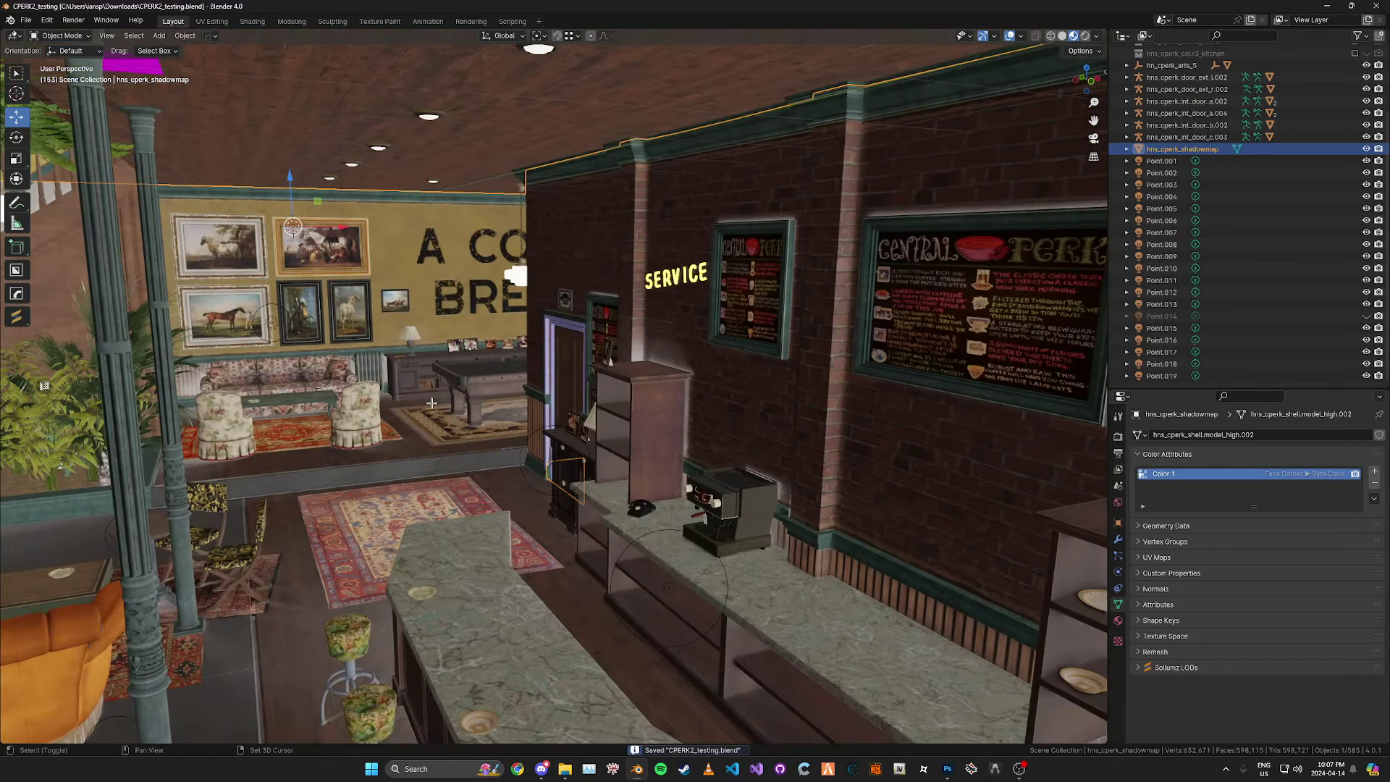